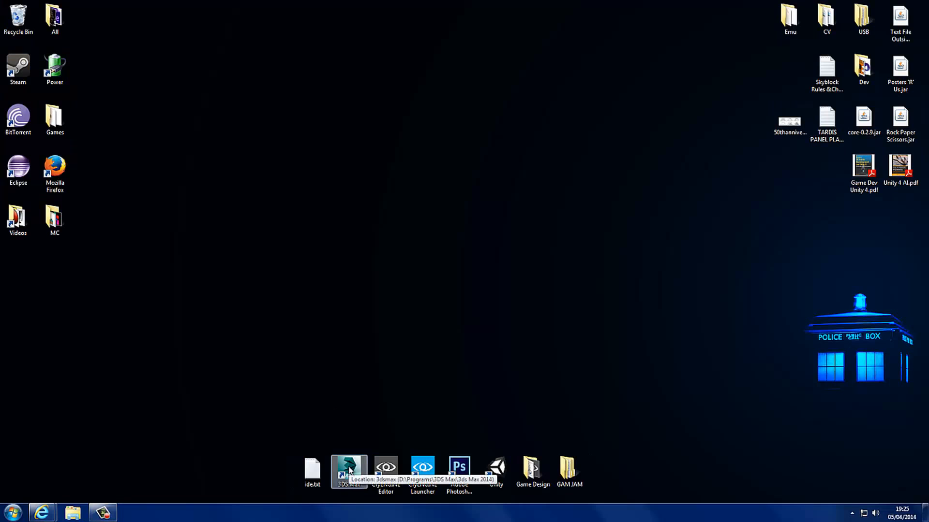
left_click(385, 470)
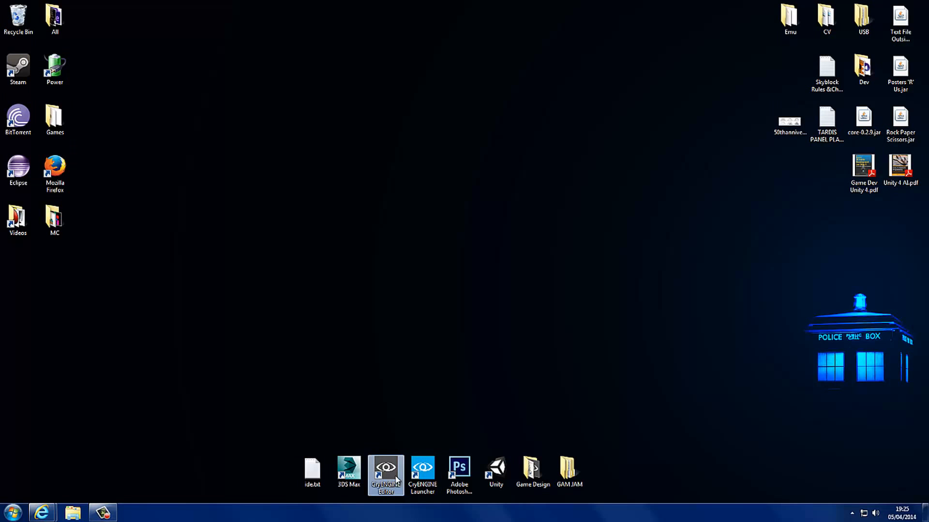
left_click(462, 471)
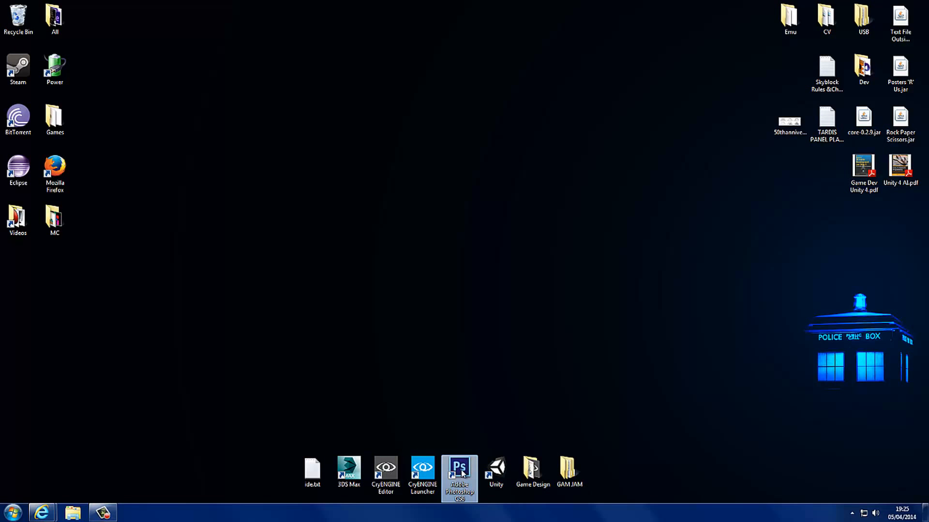
left_click(434, 389)
- Open the CryEngine Tools folder under Programs on the Important Stuff (D:) drive
left_click(72, 513)
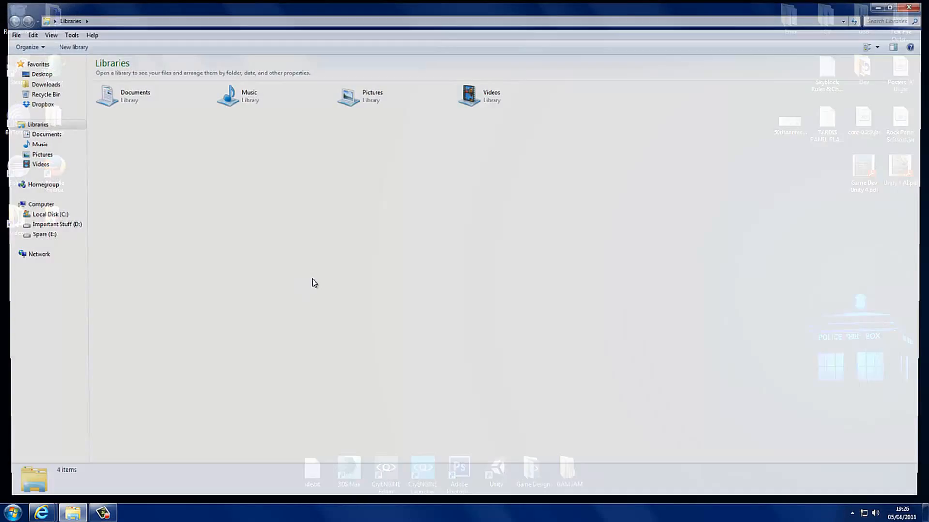
left_click(60, 230)
double_click(113, 94)
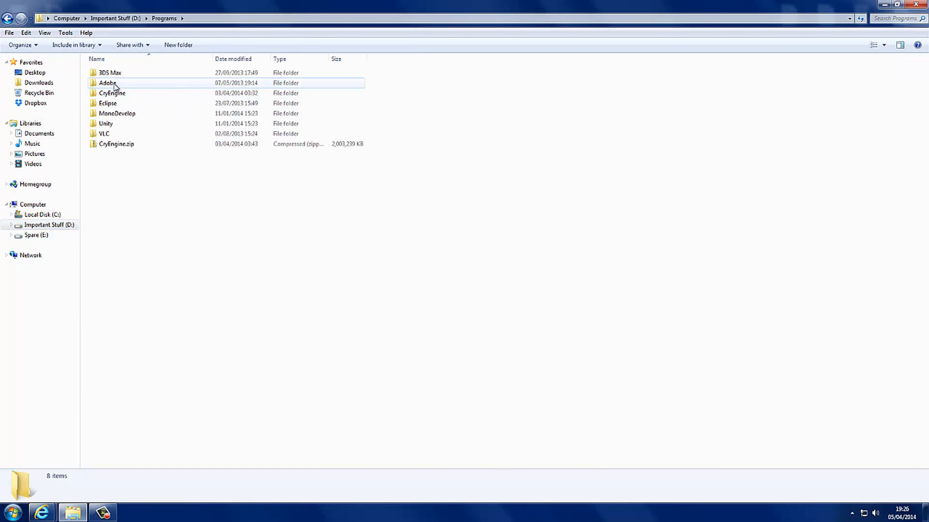
double_click(116, 93)
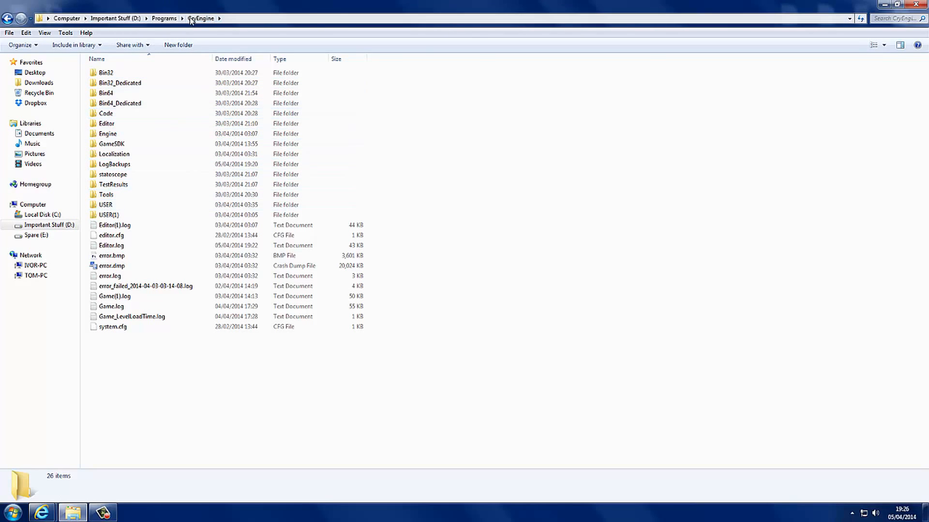
double_click(117, 195)
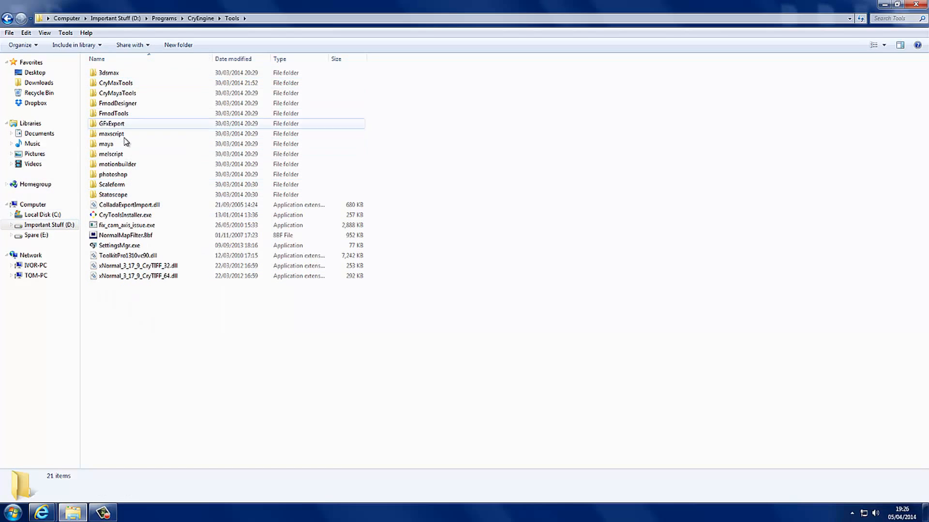
left_click(122, 178)
left_click(109, 143)
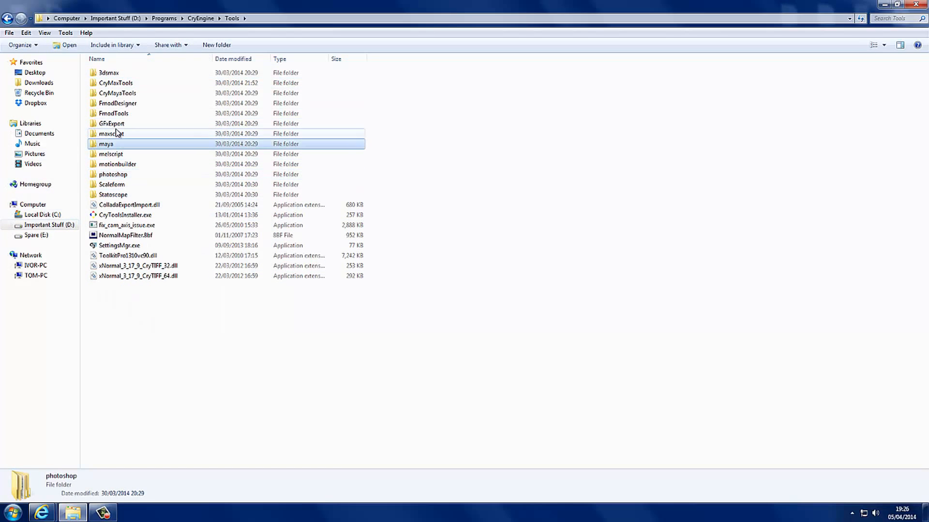
left_click(112, 73)
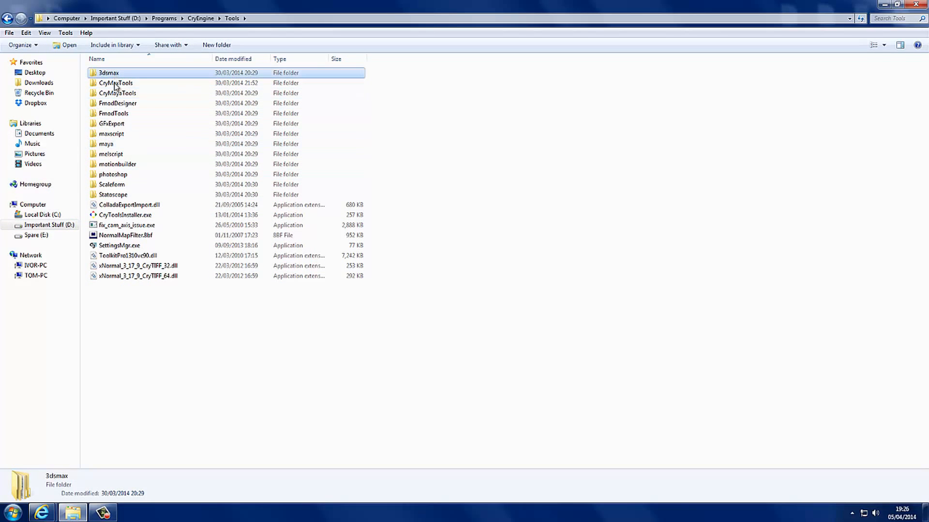
left_click(125, 216)
double_click(126, 215)
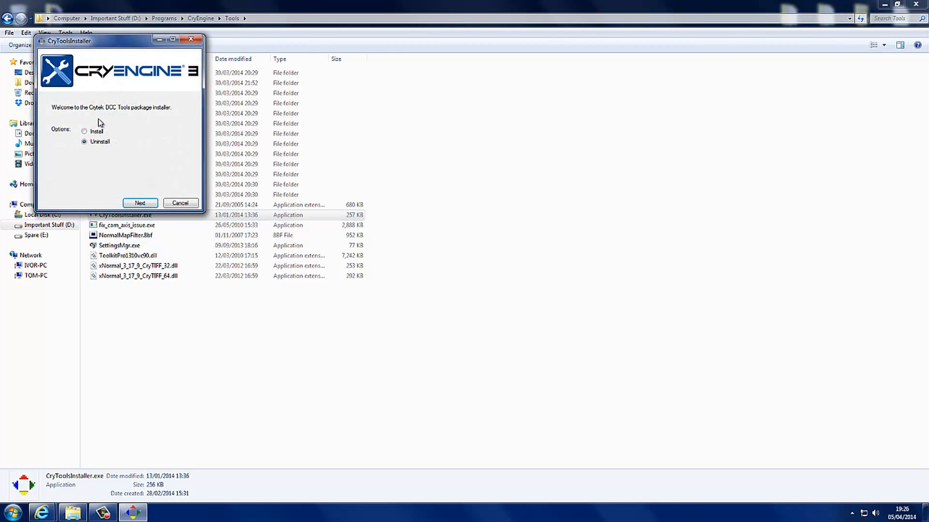
left_click(140, 204)
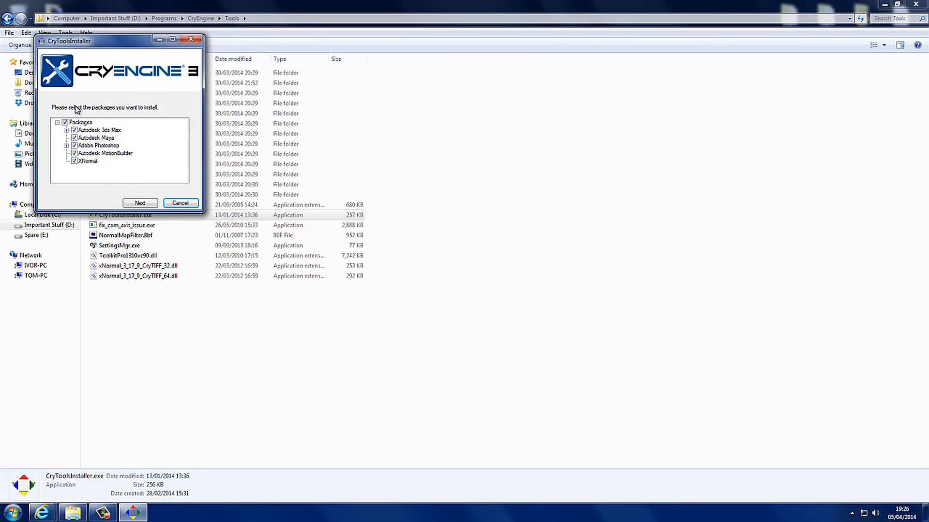
left_click(180, 204)
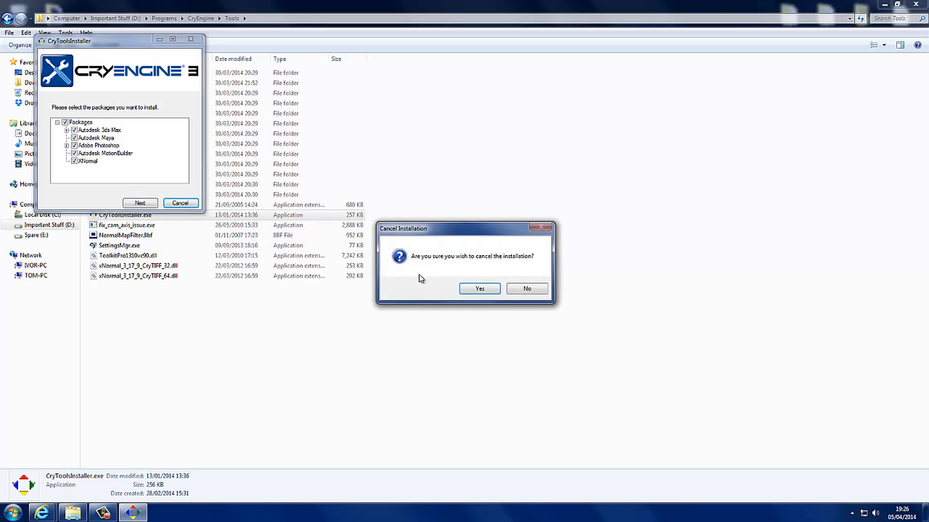
left_click(468, 289)
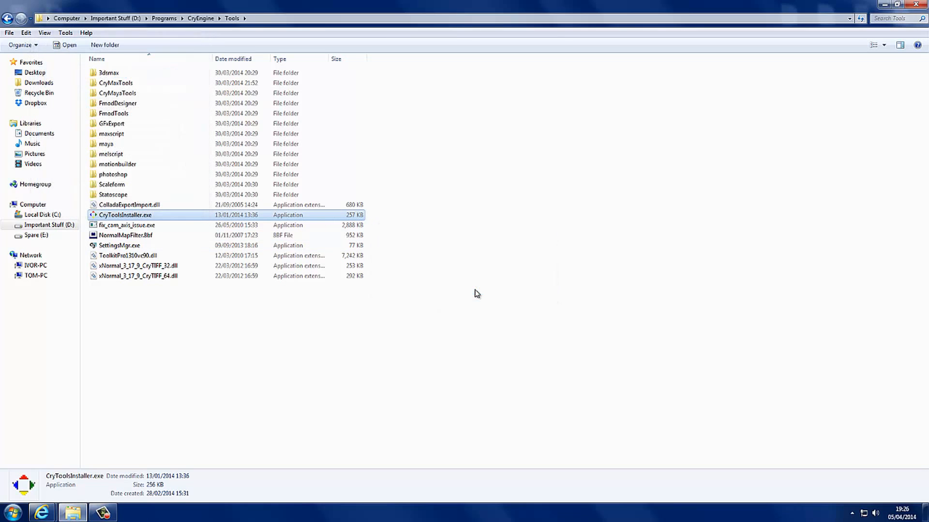
left_click(139, 312)
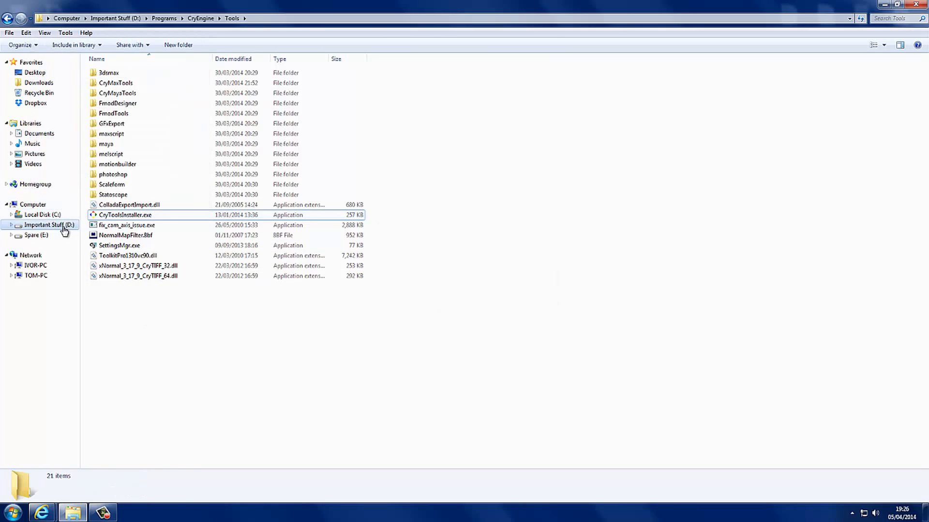
left_click(42, 215)
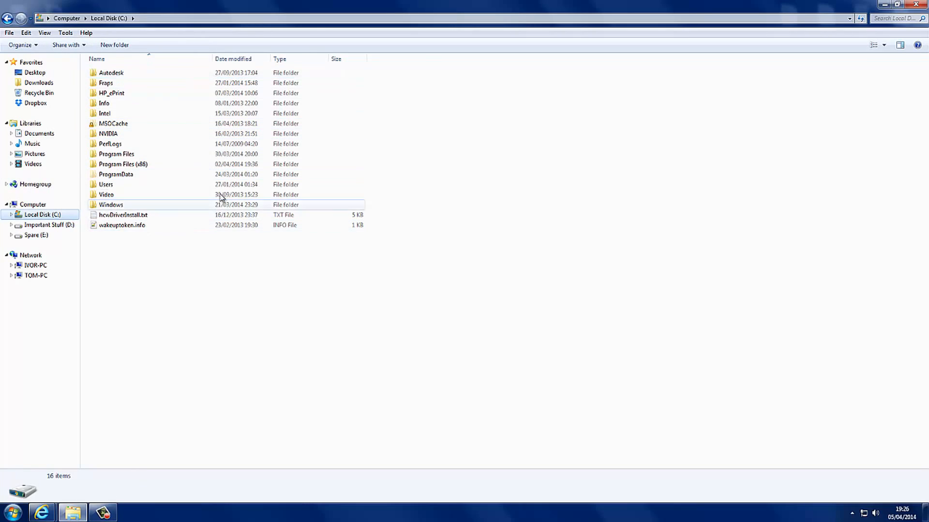
left_click_drag(178, 222, 358, 202)
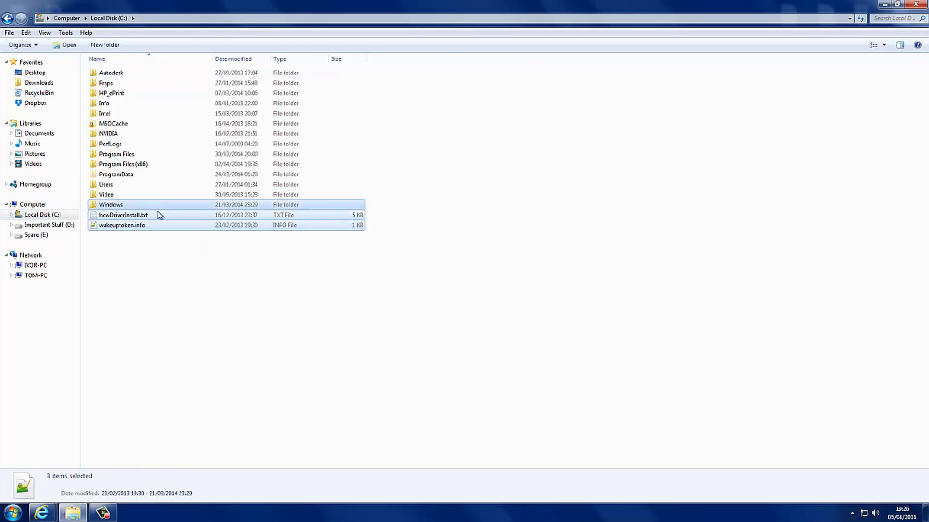
left_click(218, 290)
left_click(34, 226)
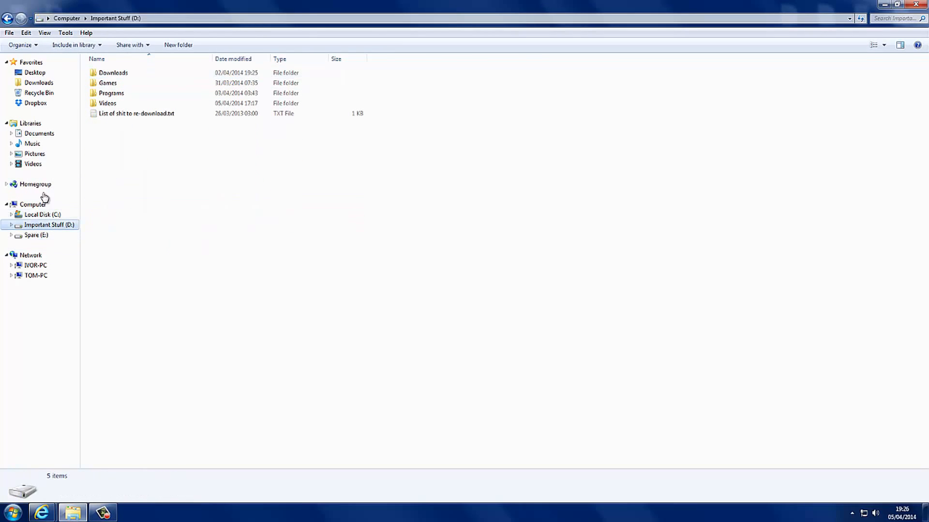
- Open the plugins folder inside CryEngine's Tools\3dsmax directory
double_click(114, 96)
left_click(120, 73)
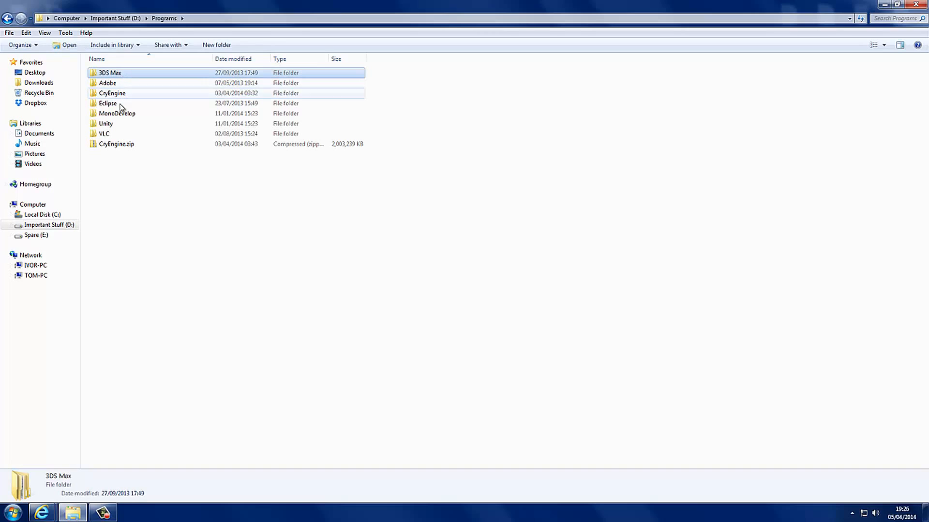
double_click(118, 95)
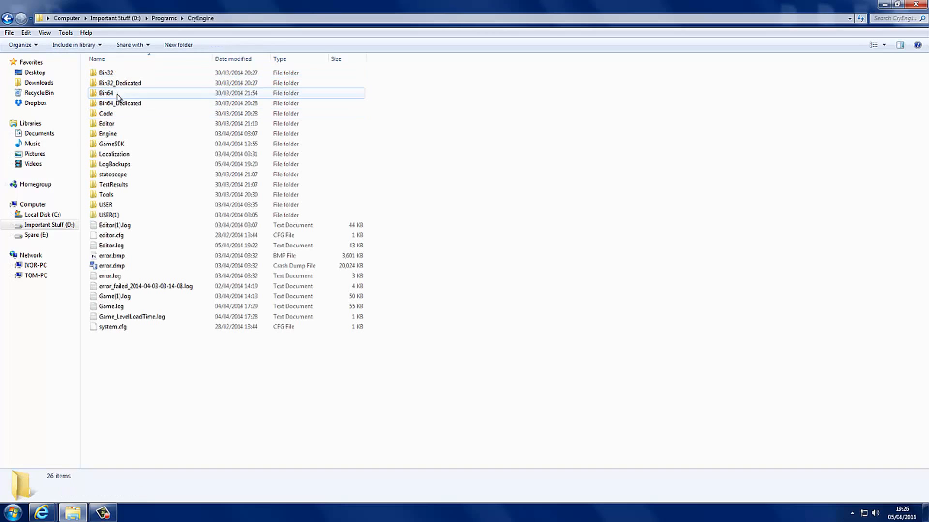
double_click(111, 195)
double_click(114, 73)
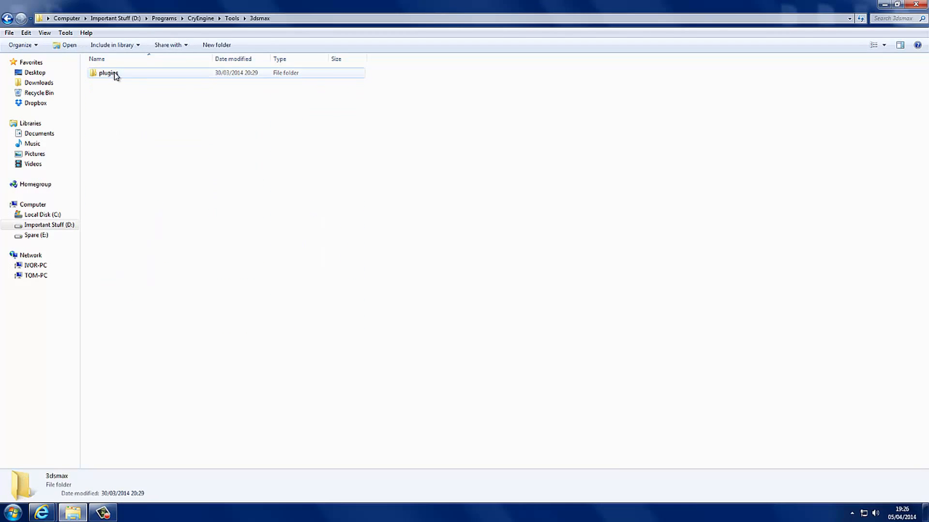
key("BackSpace")
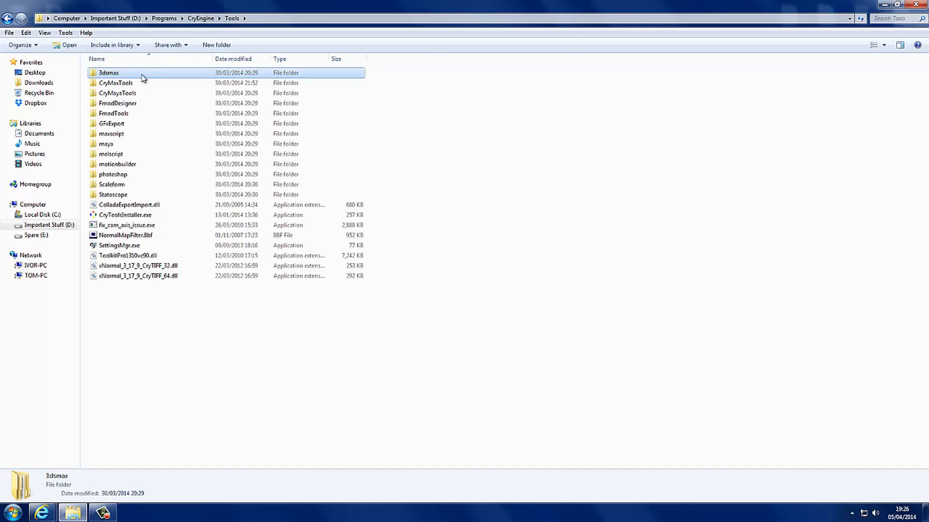
double_click(106, 73)
double_click(111, 73)
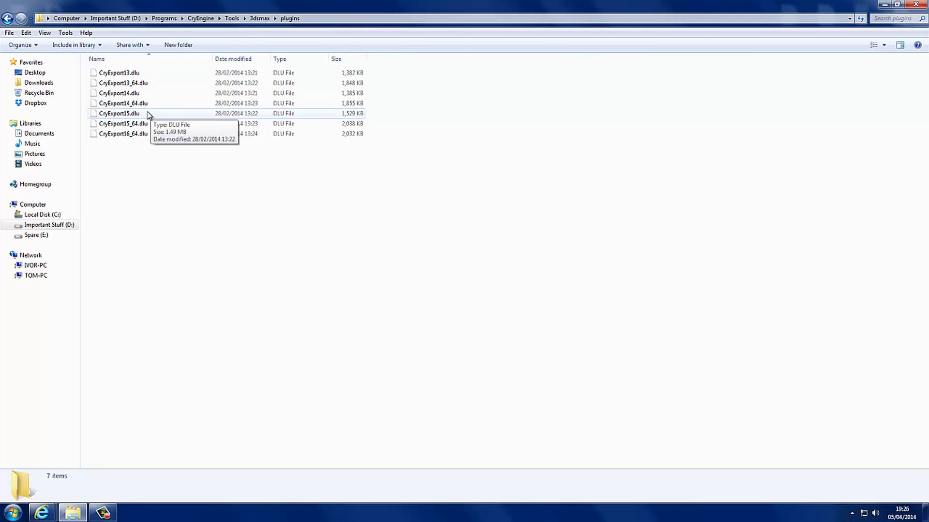
- Examine the CryExport plugin files for the different 3ds Max versions
left_click_drag(158, 161, 120, 74)
right_click(120, 73)
left_click(108, 76)
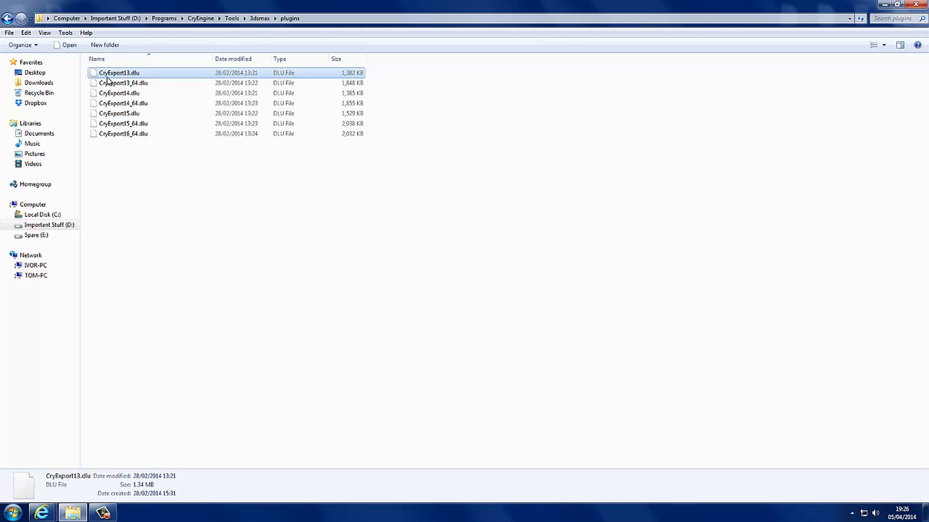
left_click(107, 76)
left_click(108, 95)
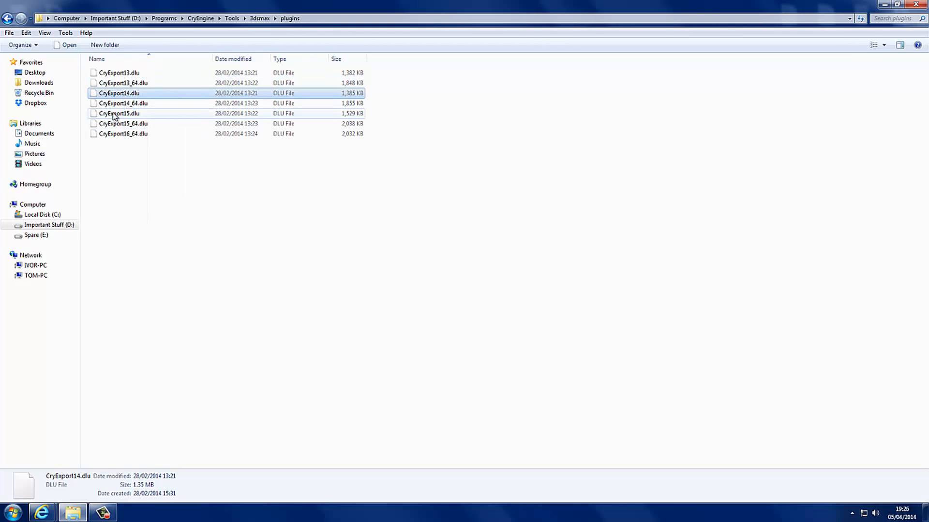
left_click(114, 114)
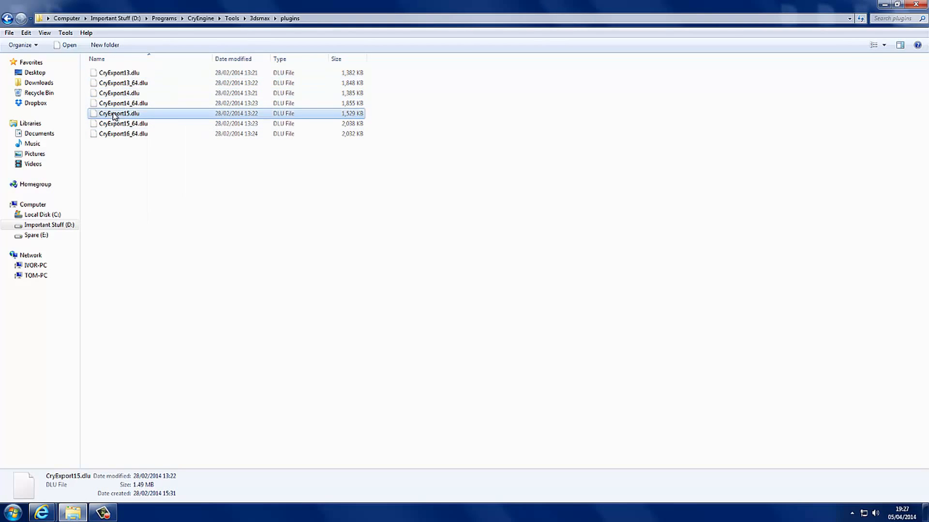
left_click(130, 136)
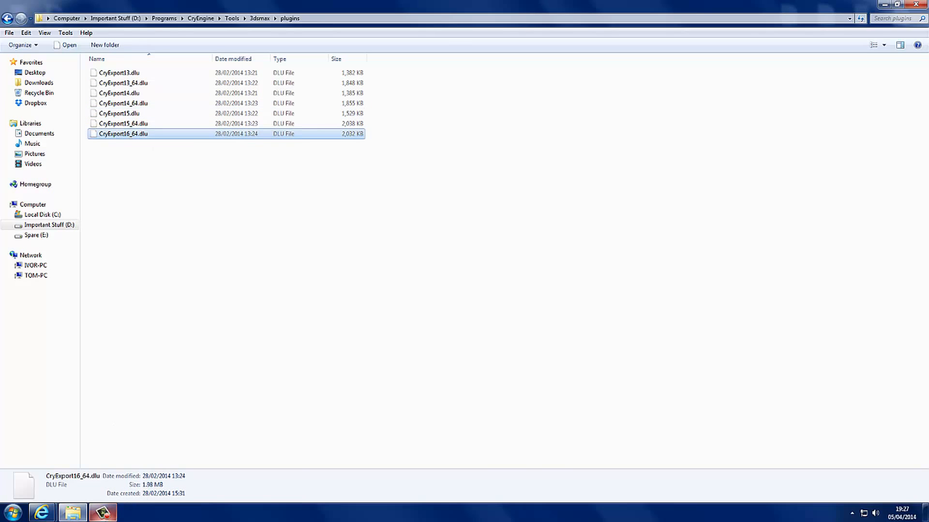
left_click(83, 515)
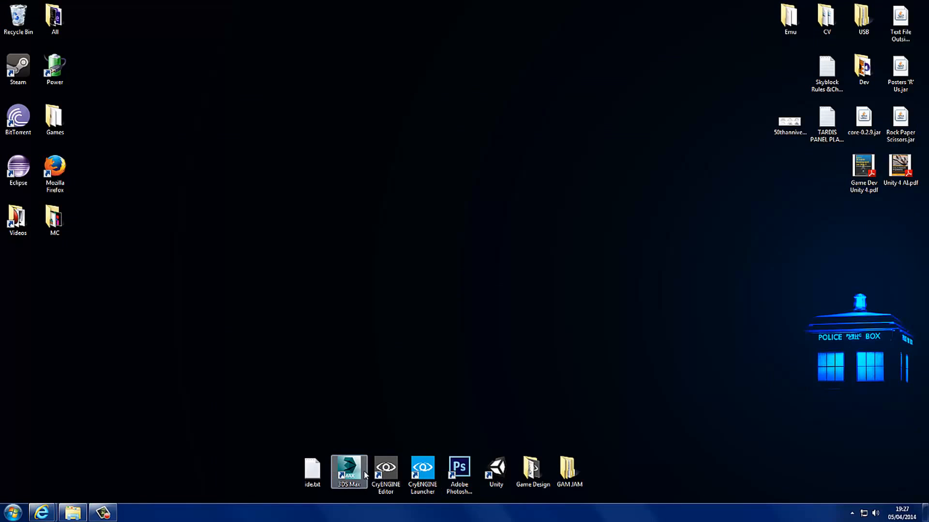
left_click(76, 516)
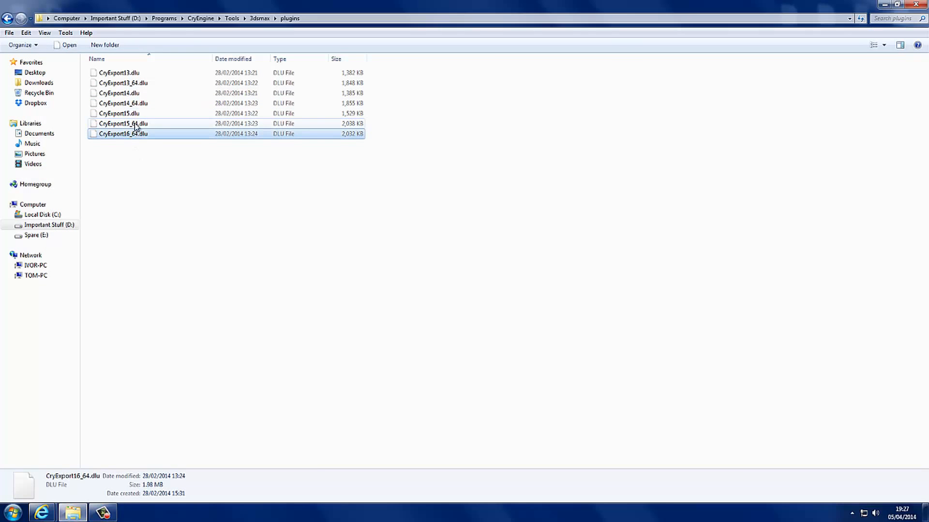
left_click(136, 75)
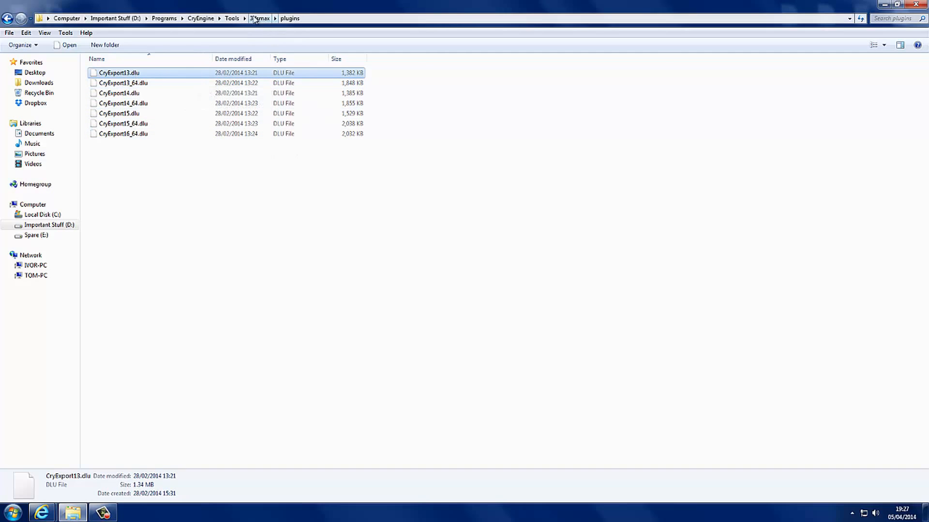
- Run the LoadCryMaxTools.ms script from the CryMaxTools folder, then close the file window
left_click(231, 18)
double_click(120, 86)
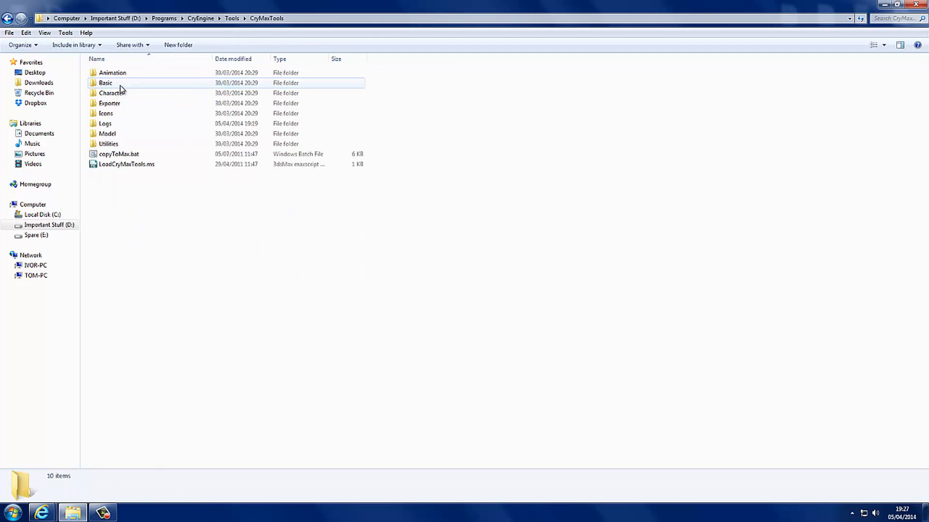
double_click(119, 165)
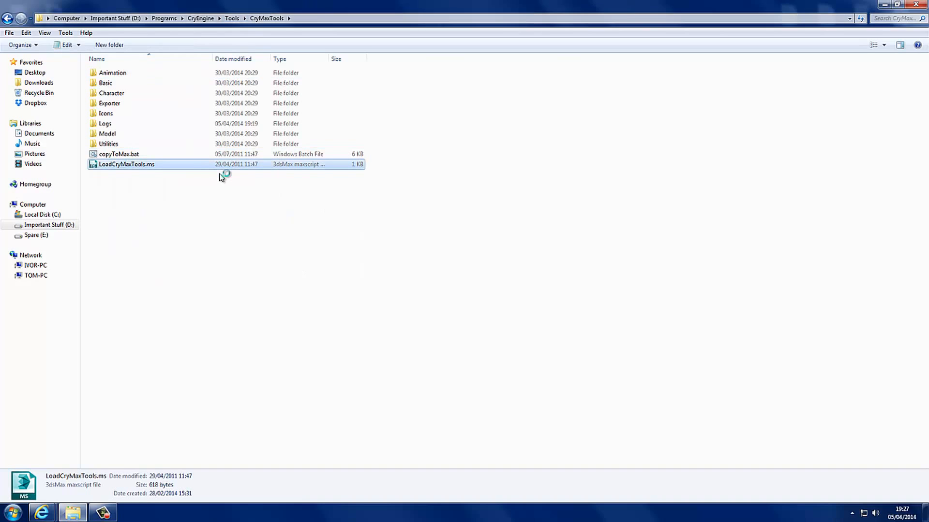
left_click(243, 246)
left_click(916, 4)
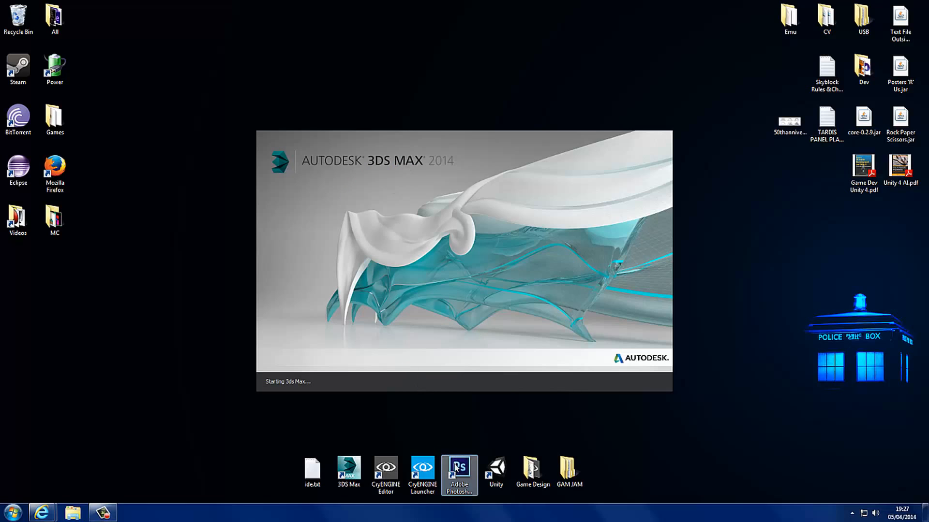
- Launch Photoshop and create a new 512 by 512 pixel document
double_click(456, 471)
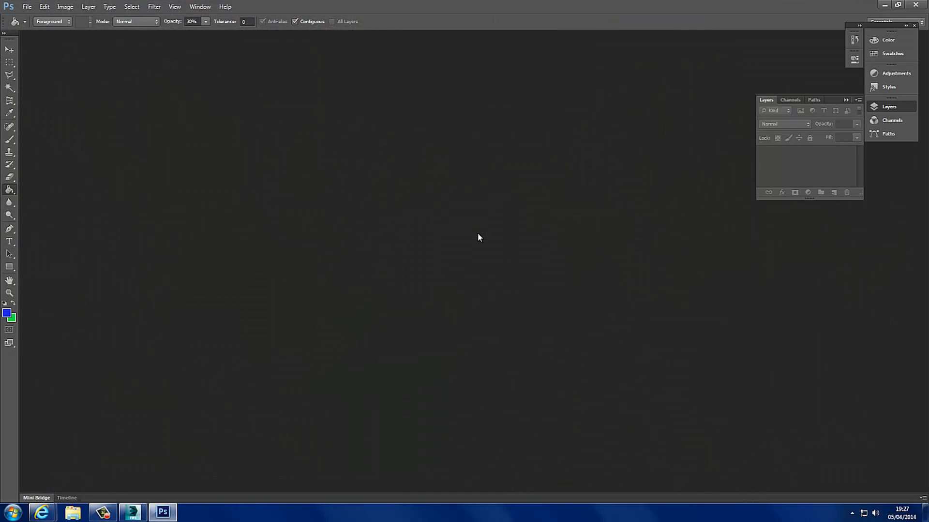
left_click(27, 7)
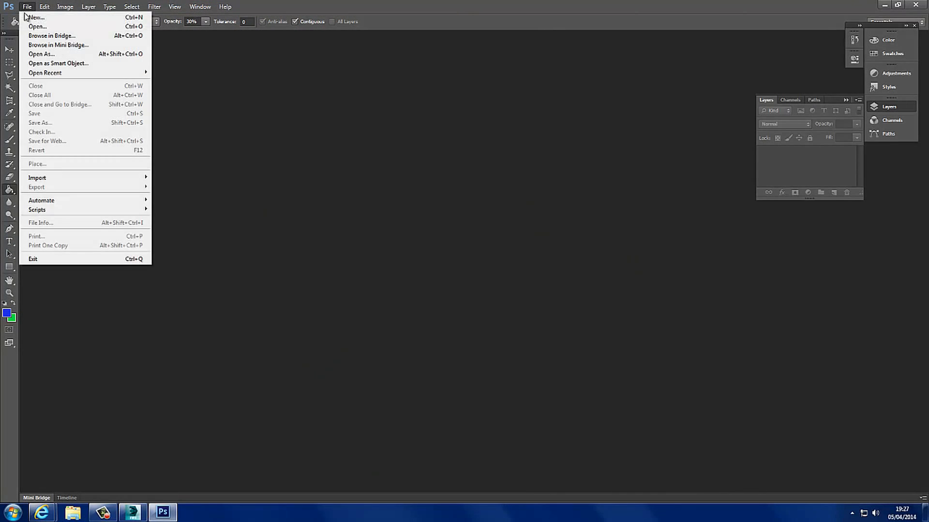
left_click(29, 16)
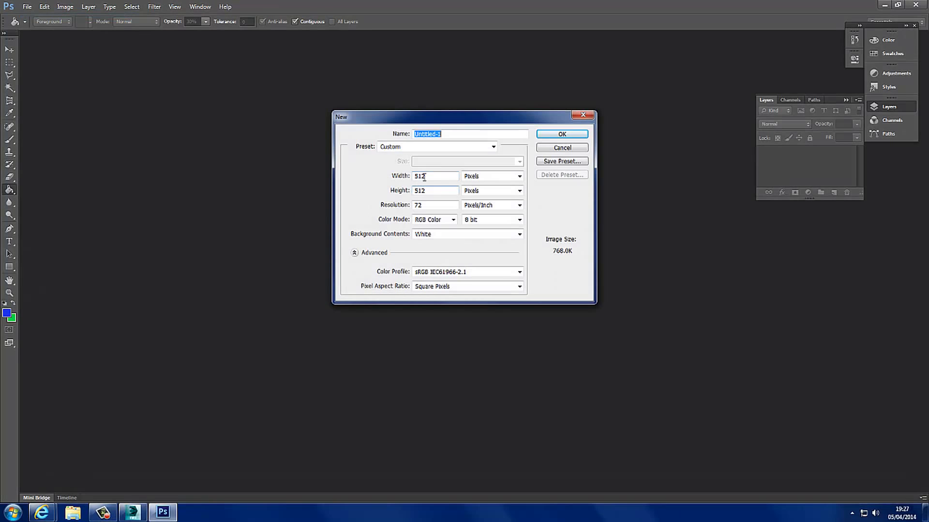
left_click(430, 177)
left_click(561, 134)
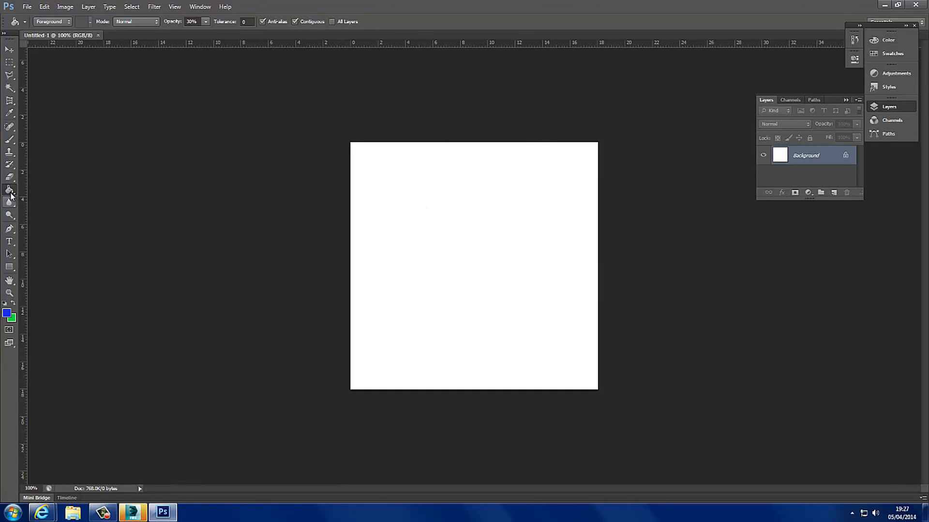
- Fill the blank canvas with the blue foreground colour using the Paint Bucket
left_click(421, 209)
left_click(421, 209)
left_click(421, 208)
left_click(421, 209)
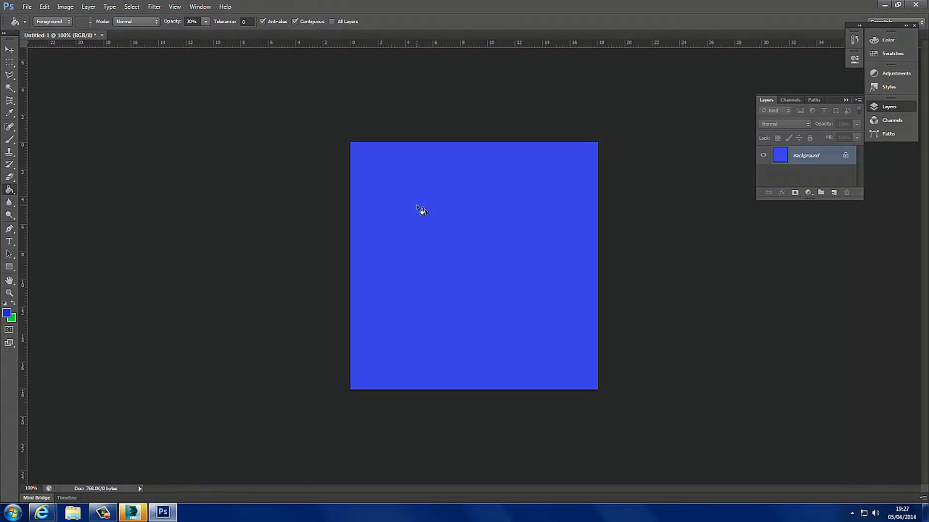
left_click(420, 209)
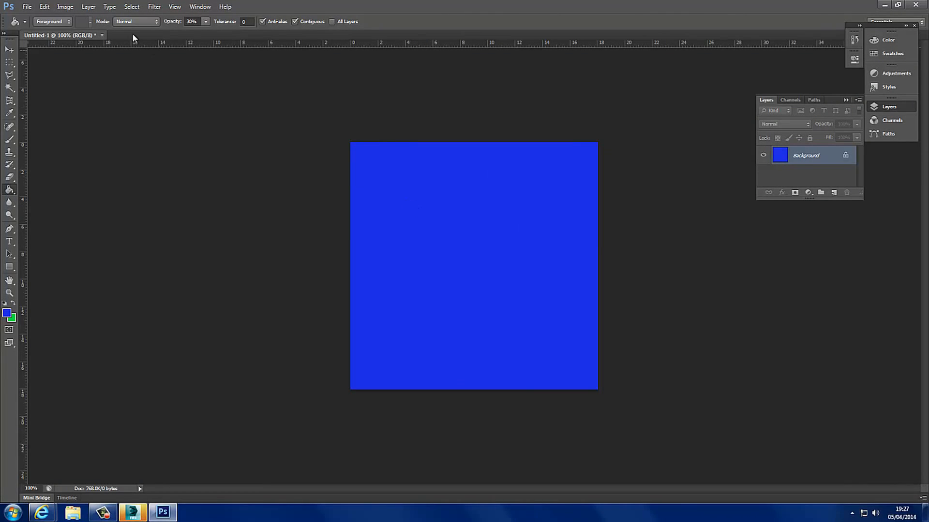
- Start Save As and browse to the Objects folder inside CryEngine's GameSDK directory on drive D
left_click(27, 6)
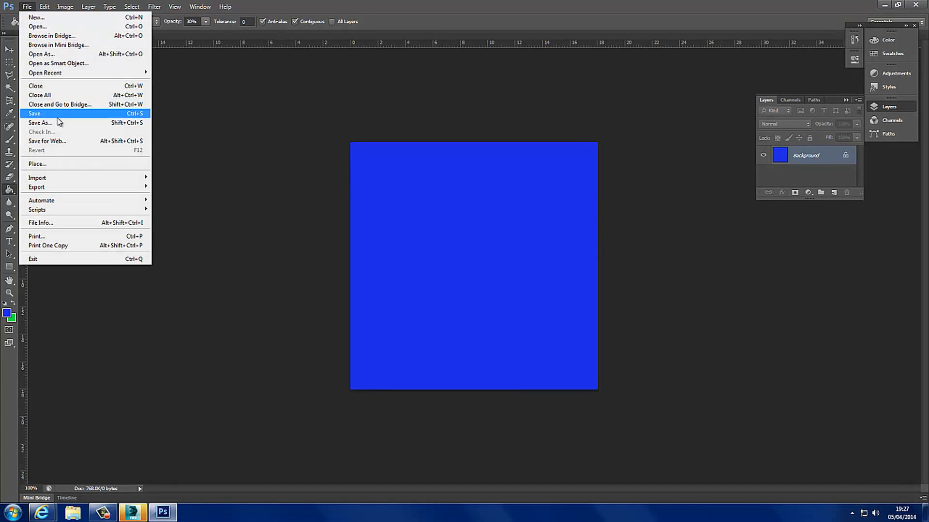
left_click(58, 123)
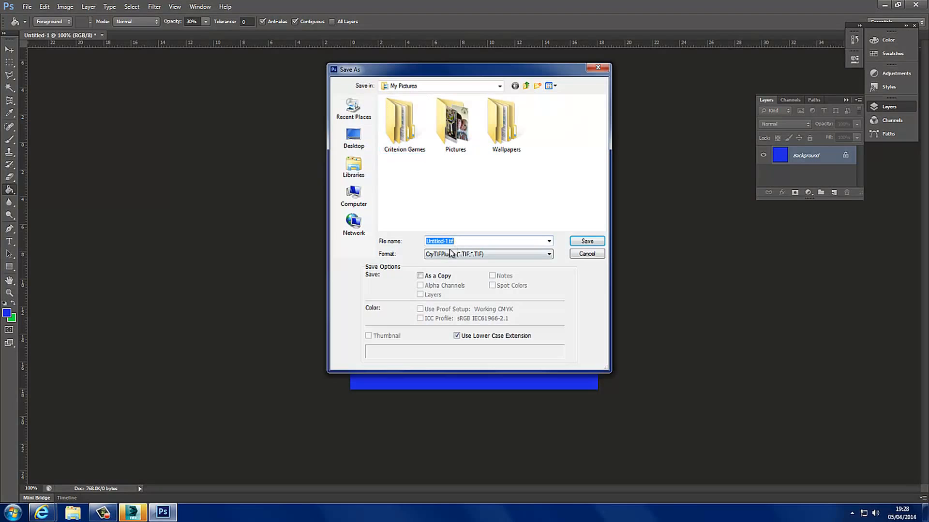
left_click(353, 195)
double_click(532, 119)
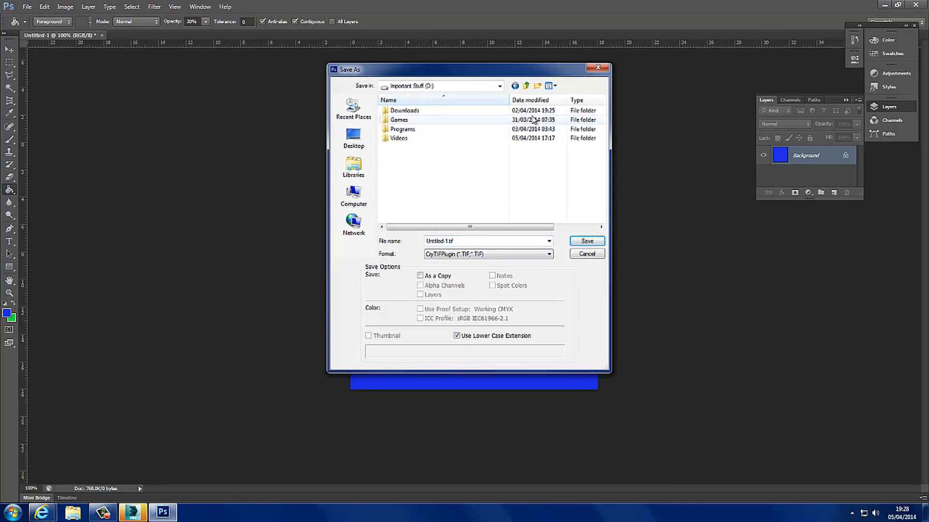
double_click(410, 130)
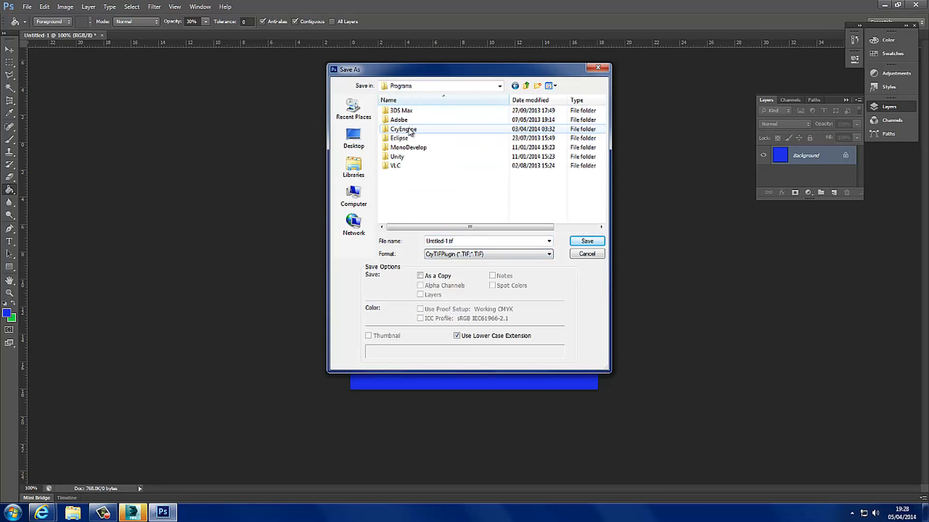
double_click(411, 130)
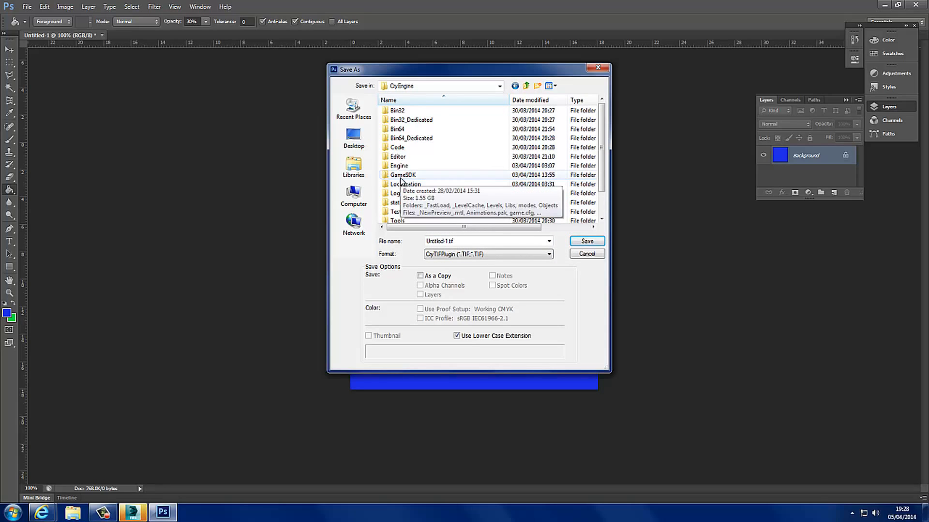
double_click(401, 175)
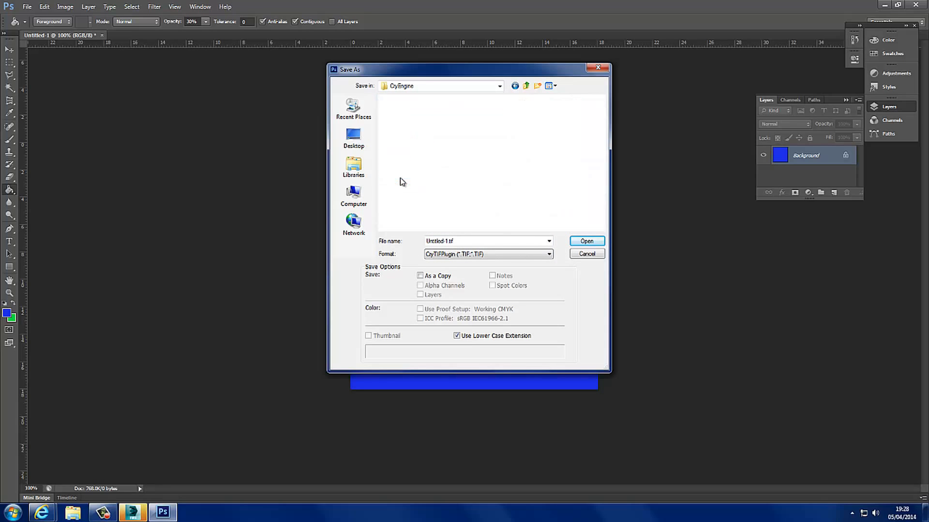
left_click(399, 158)
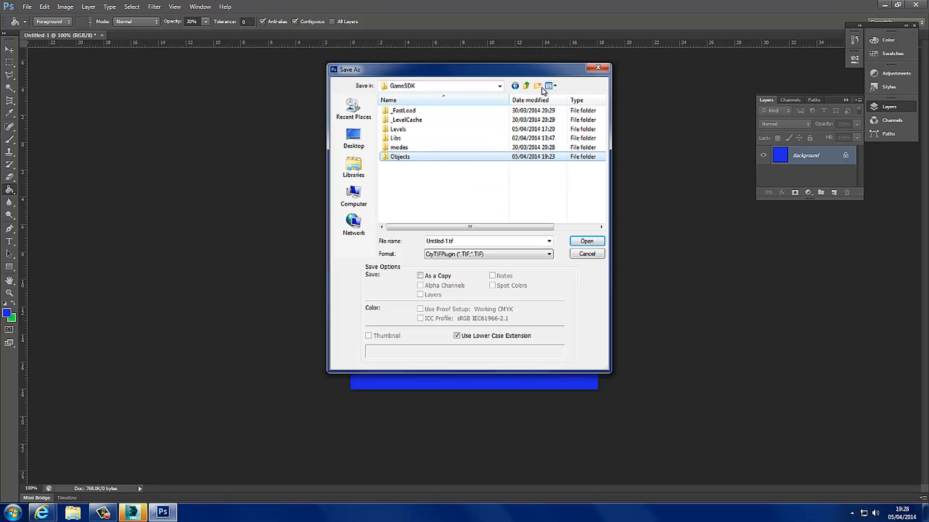
left_click(526, 86)
left_click(398, 175)
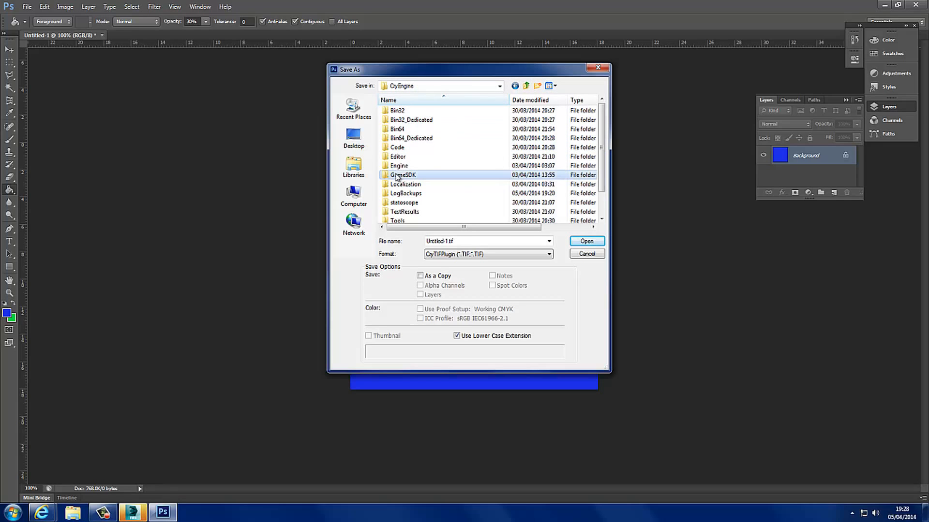
double_click(392, 177)
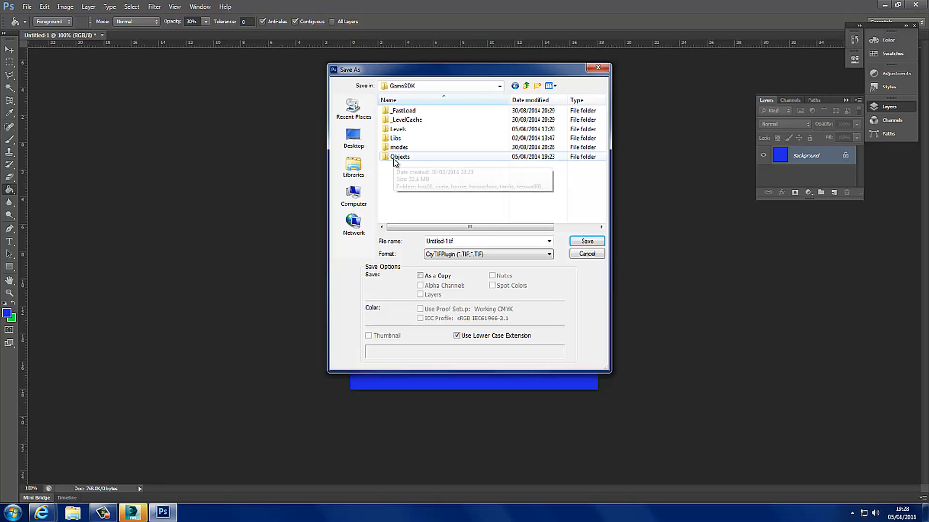
double_click(397, 157)
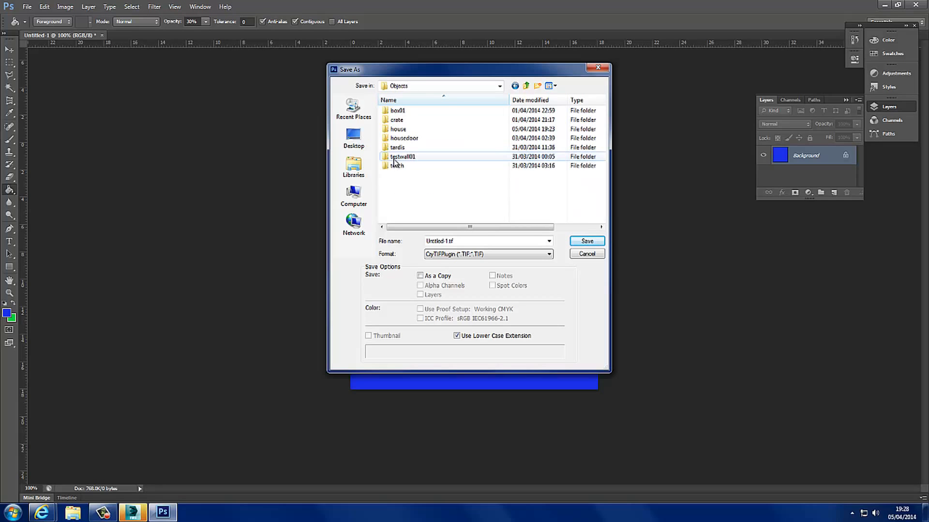
- Create a new folder named TutBox inside the Objects folder
left_click(538, 86)
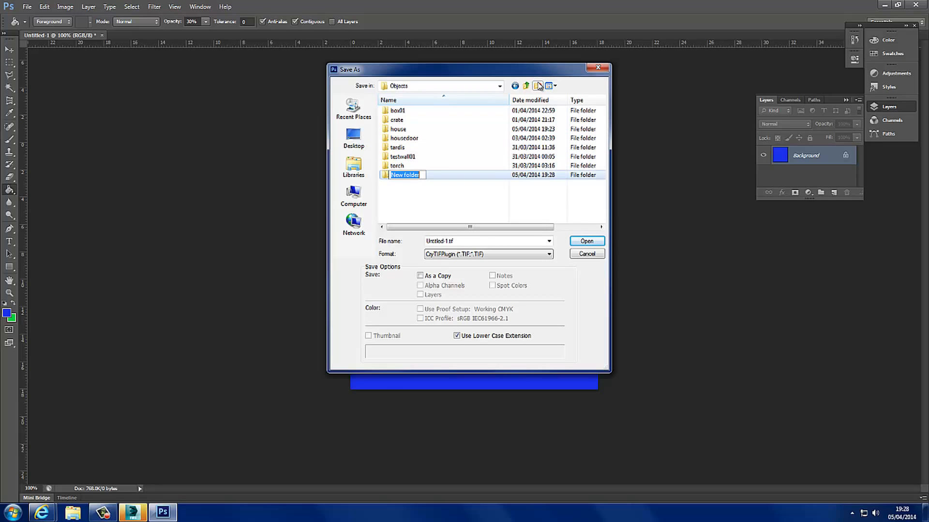
type("TutBox")
key("Return")
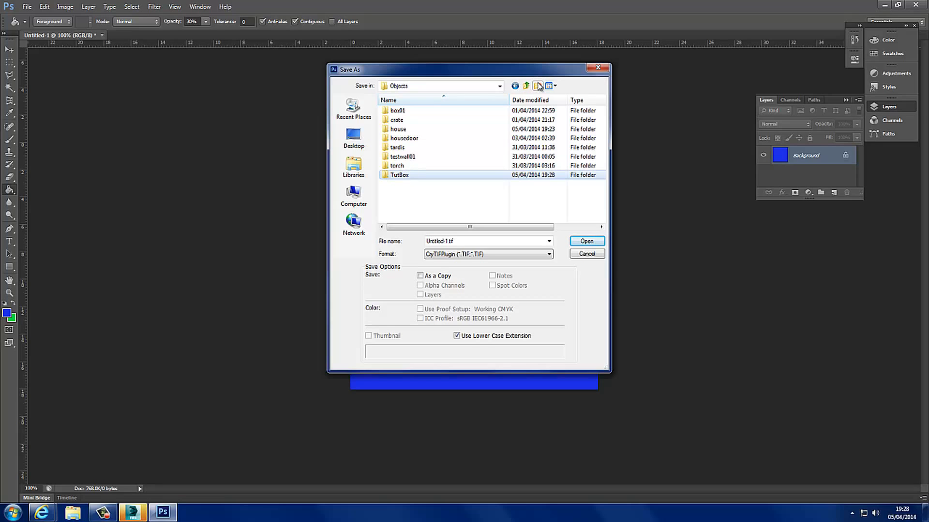
- Open the TutBox folder and save the texture as blue in CryTIF format
double_click(506, 175)
double_click(450, 241)
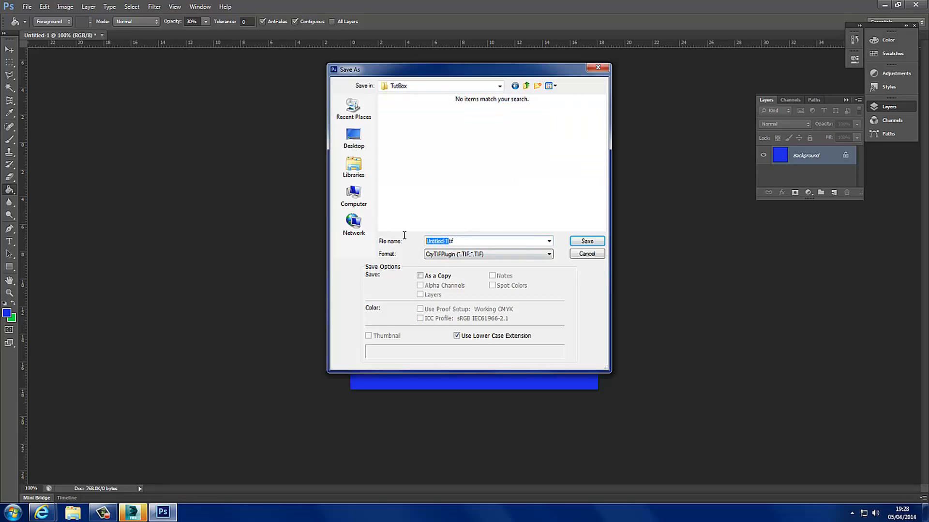
type("blue")
key("Return")
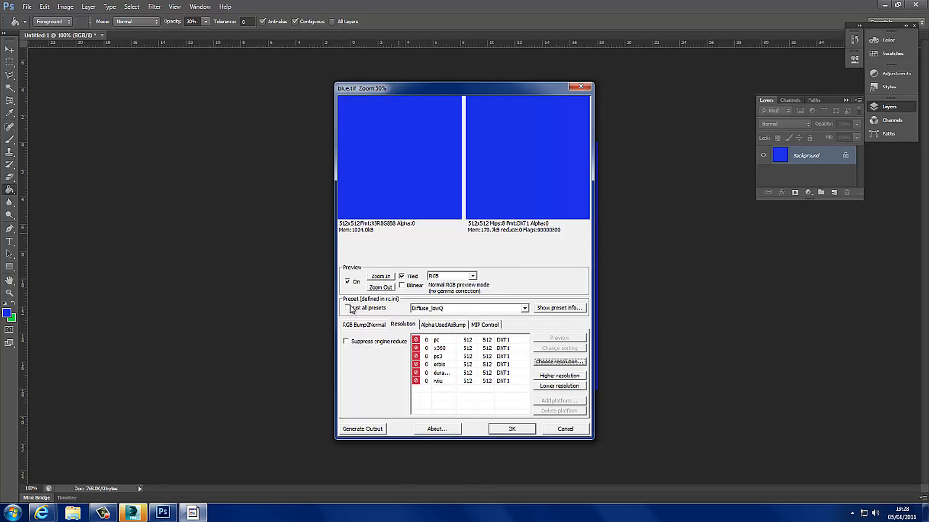
- Browse the CryTIF preset list, then confirm the export with the Diffuse_lowQ preset
left_click(463, 311)
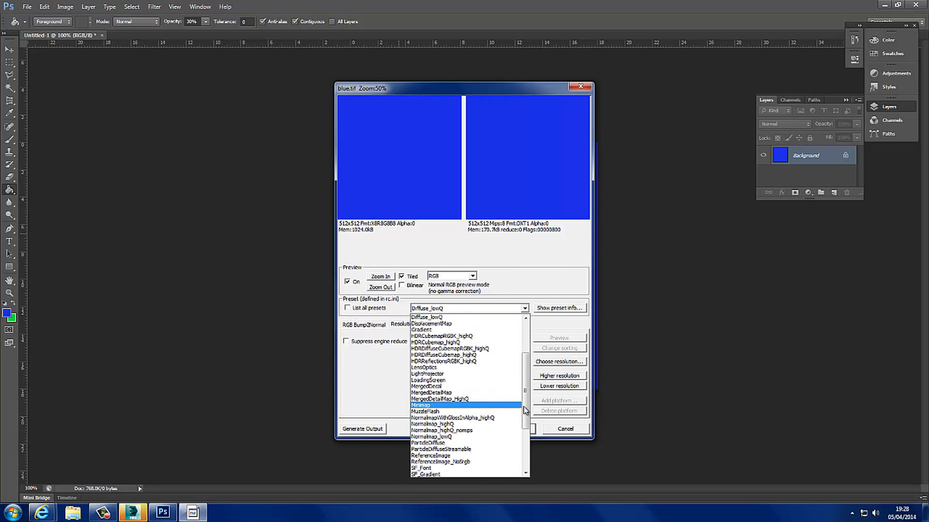
left_click_drag(525, 411, 509, 363)
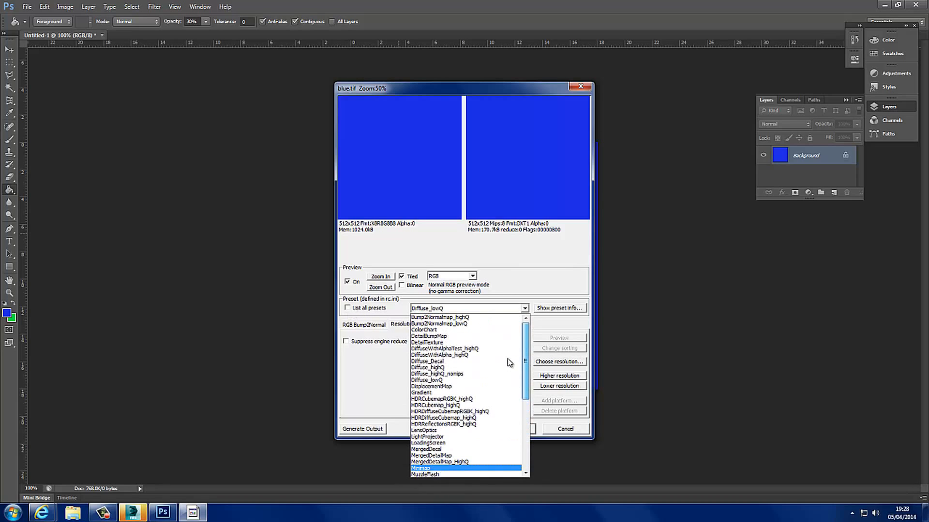
scroll(497, 471, "down", 8)
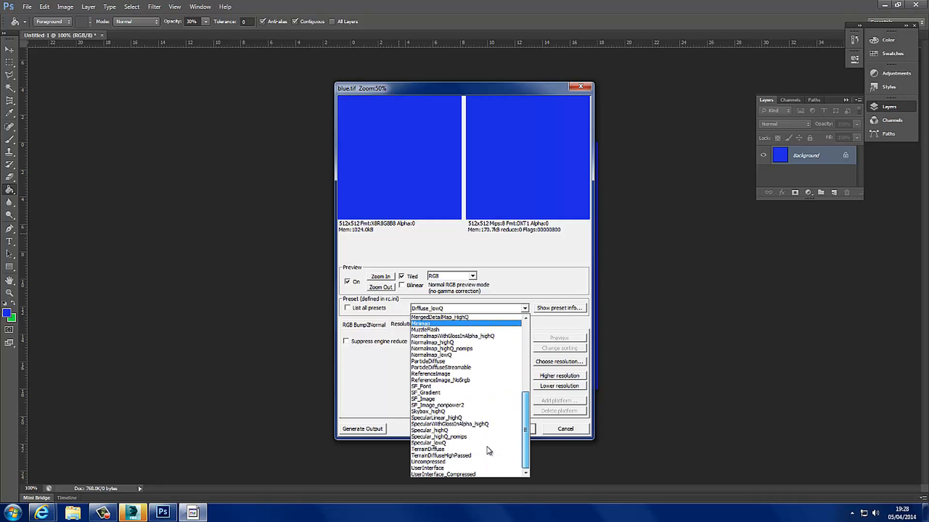
scroll(489, 451, "up", 5)
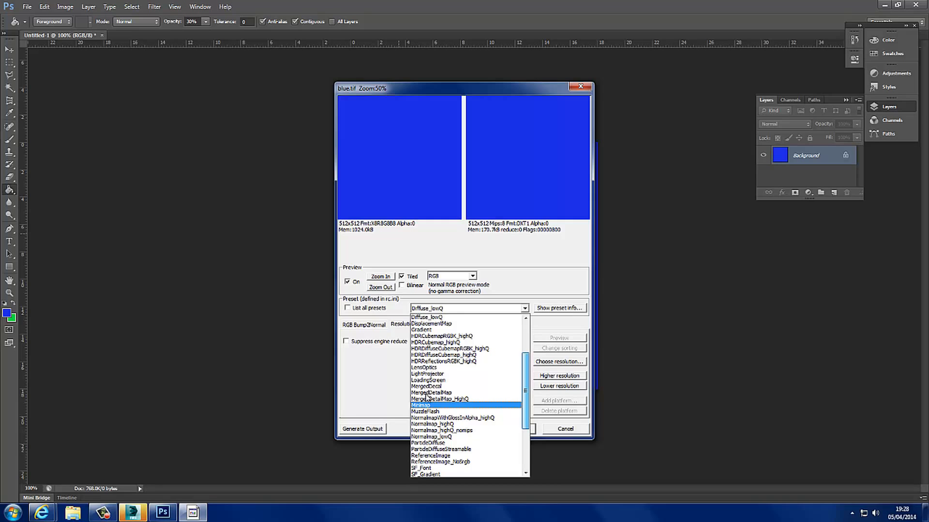
scroll(431, 394, "up", 2)
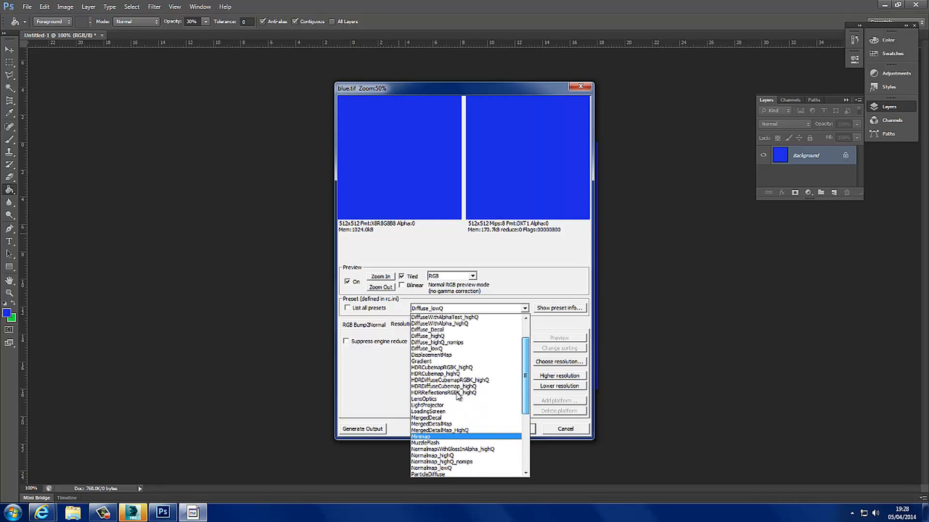
scroll(458, 396, "down", 4)
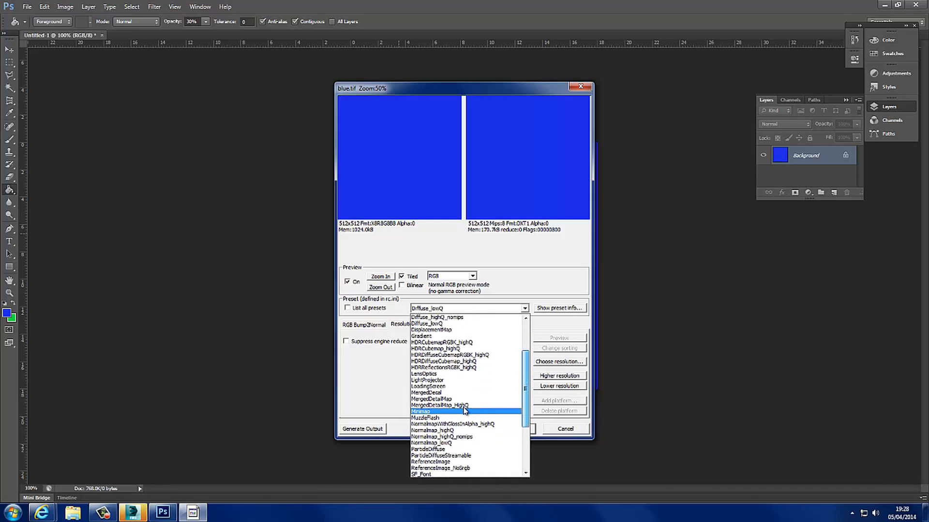
scroll(464, 416, "up", 1)
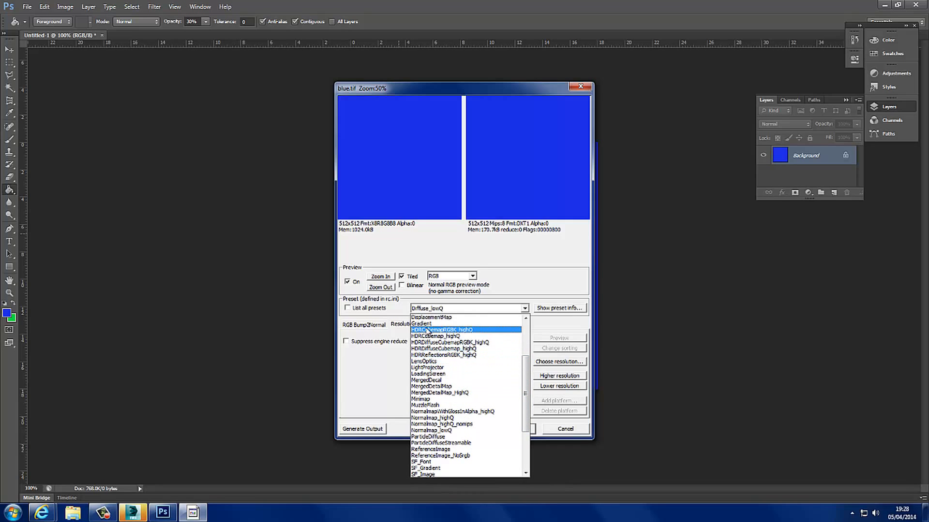
left_click(531, 379)
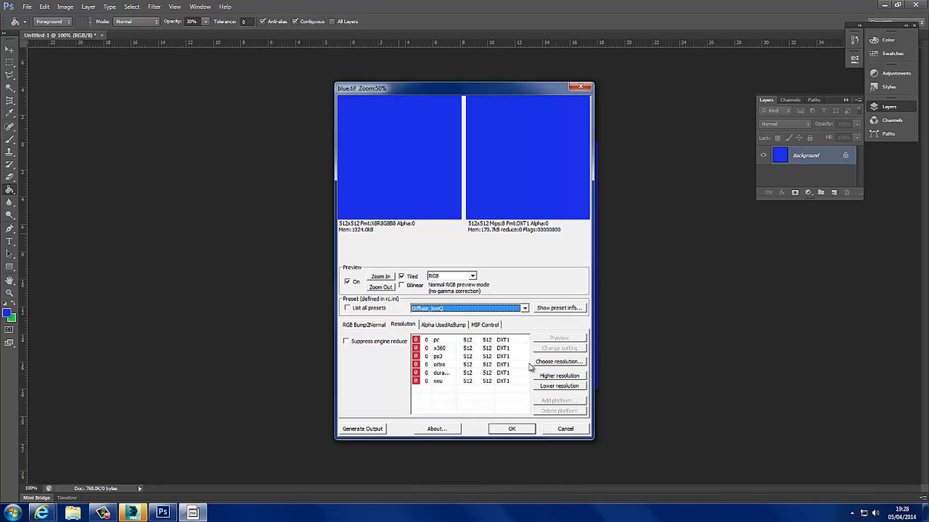
left_click(521, 310)
scroll(435, 368, "up", 2)
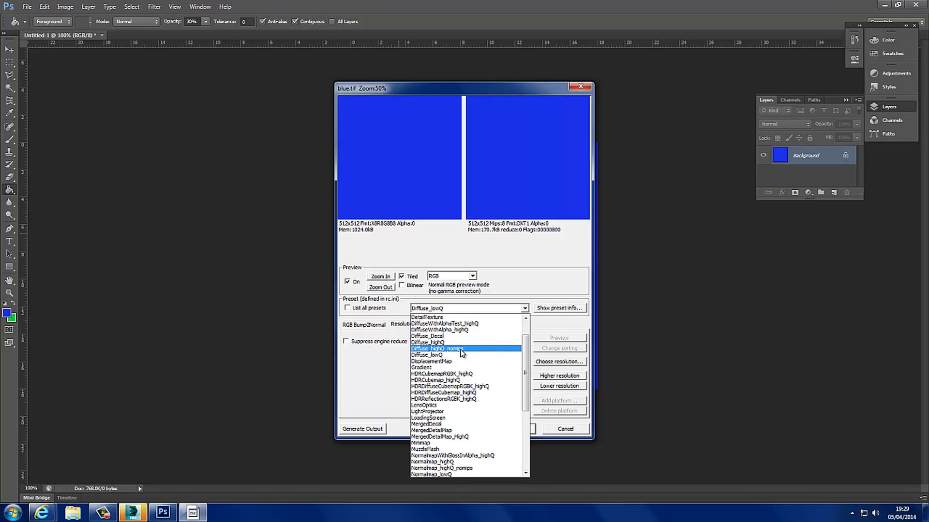
left_click(450, 356)
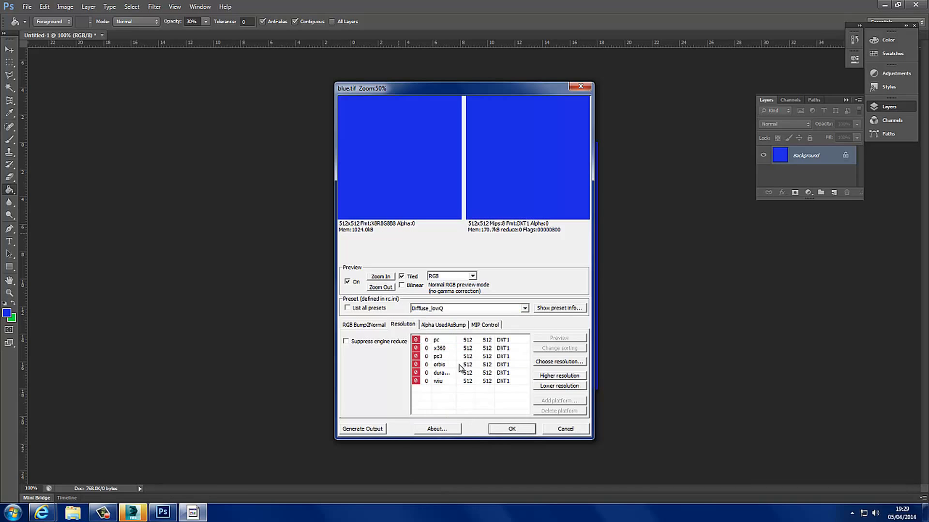
left_click(512, 430)
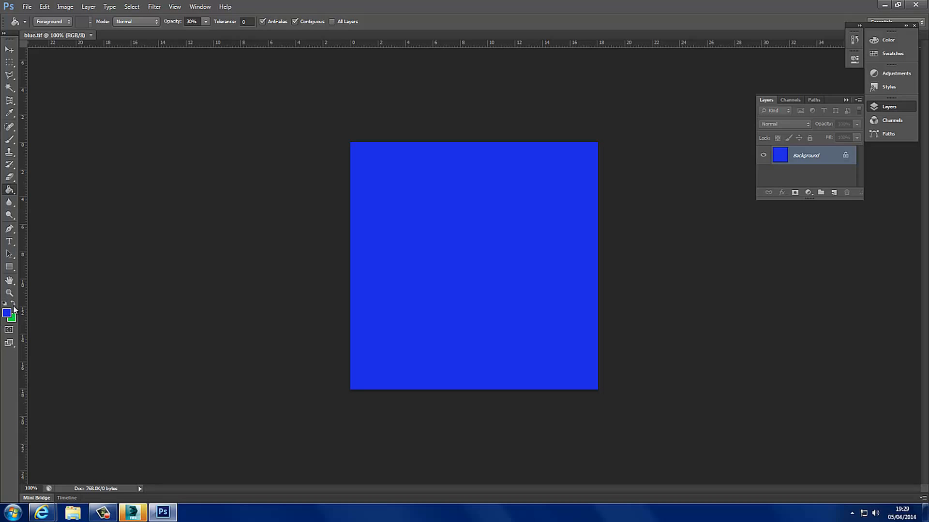
- Fill the canvas with green using the Paint Bucket
left_click(406, 211)
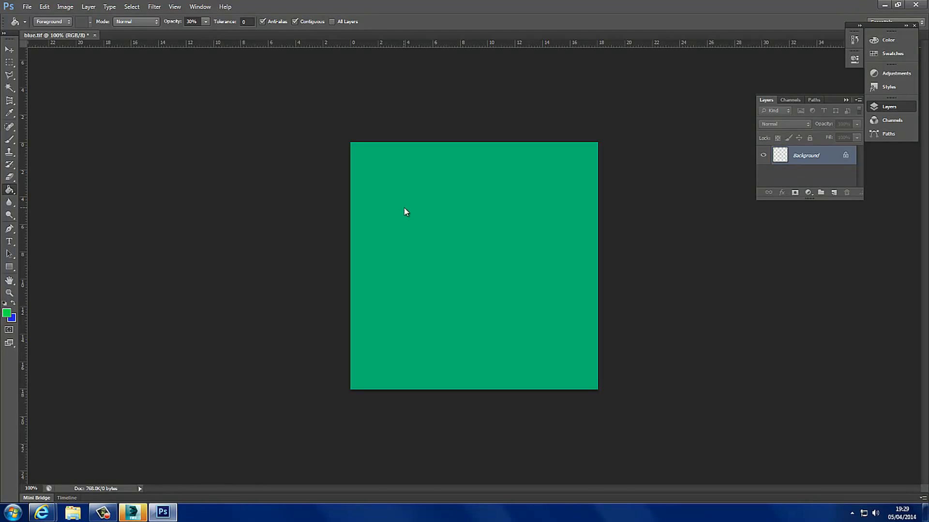
left_click(408, 213)
left_click(27, 7)
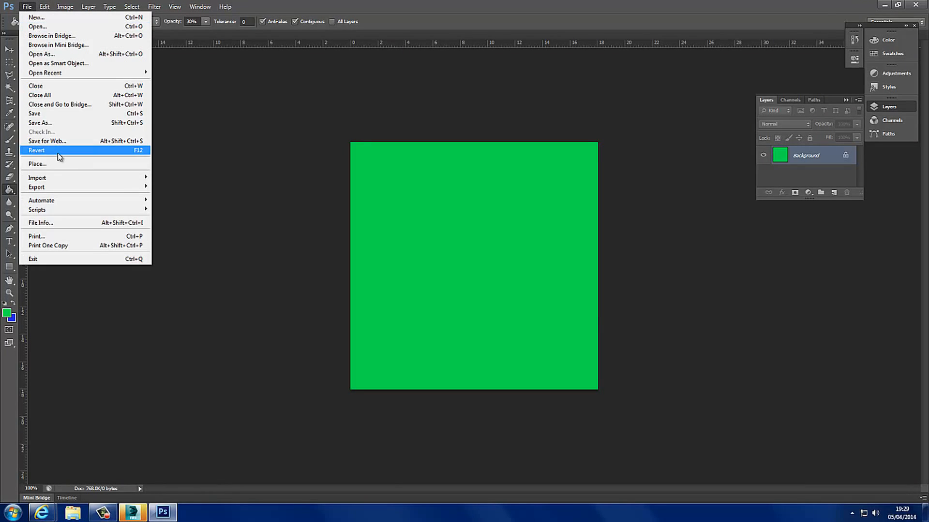
left_click(58, 117)
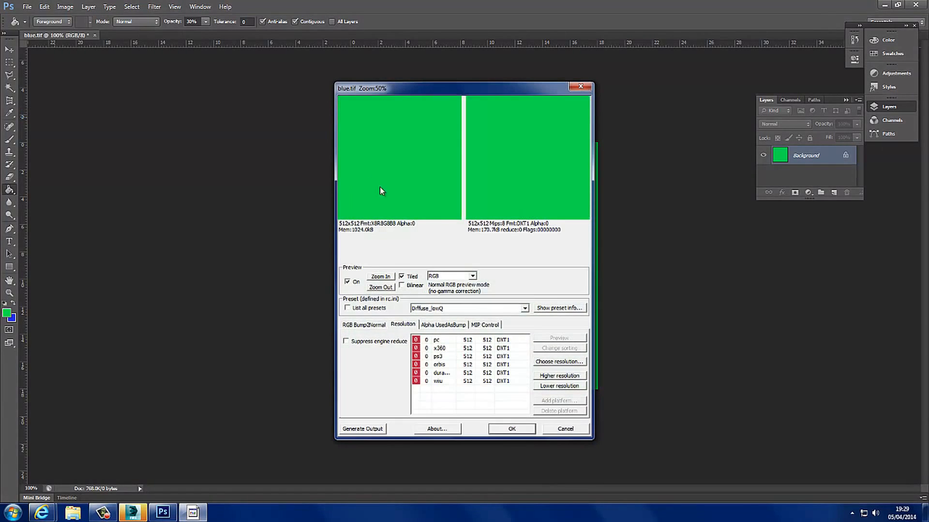
left_click(566, 430)
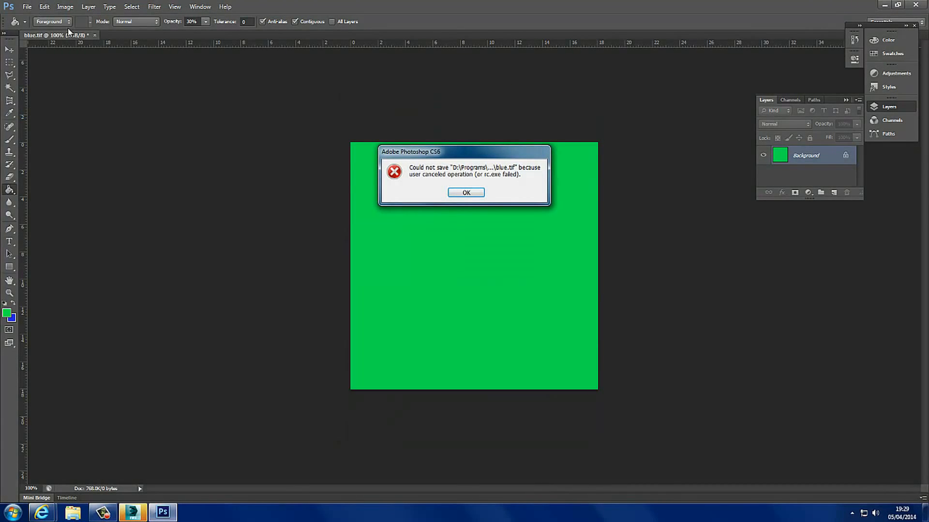
left_click(466, 195)
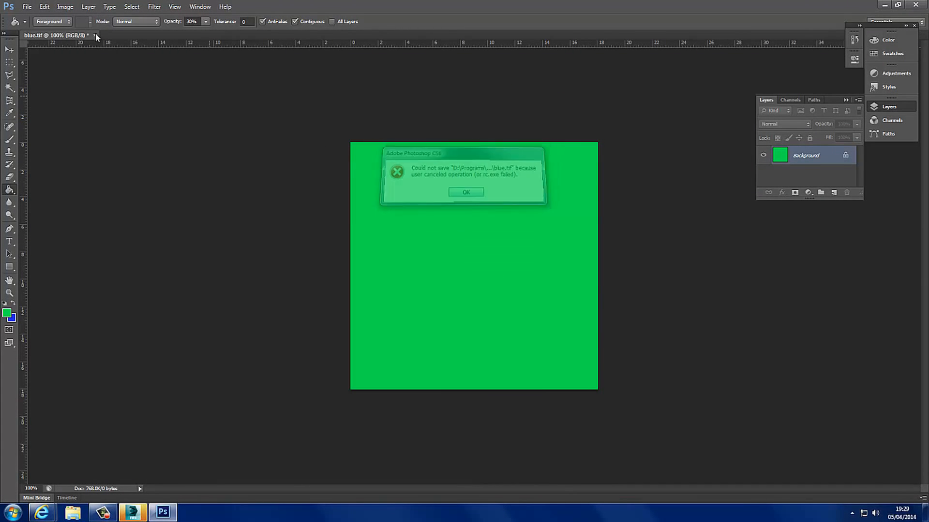
- Save the green canvas as green in the TutBox folder and confirm the CryTIF export
left_click(27, 6)
left_click(46, 123)
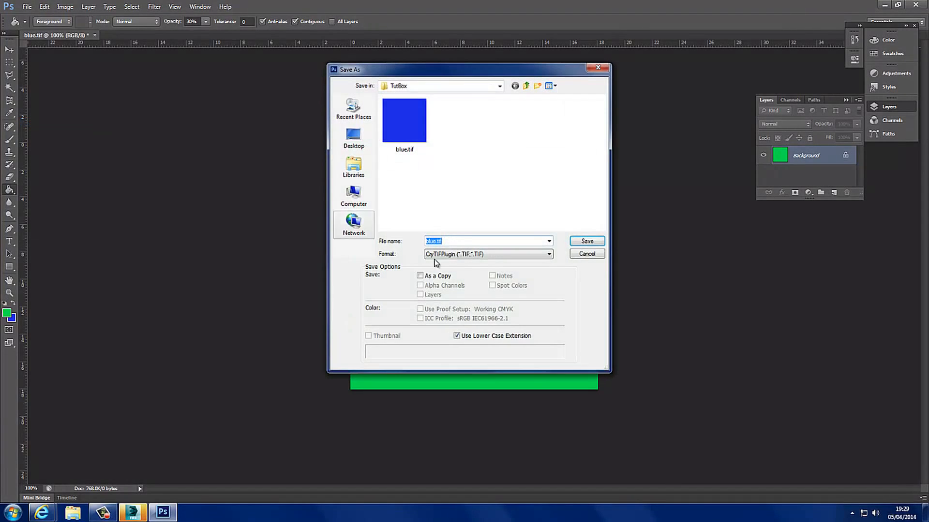
left_click(432, 241)
type("green")
left_click(587, 241)
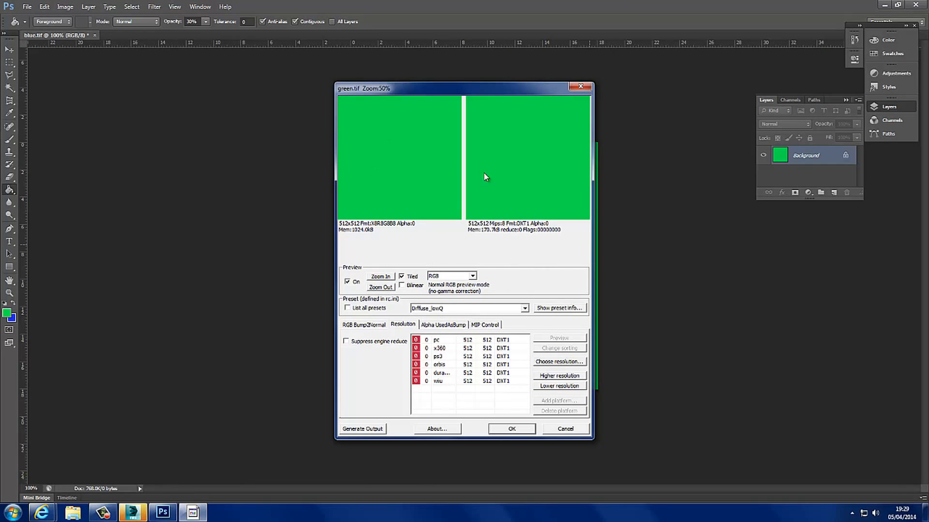
left_click(511, 429)
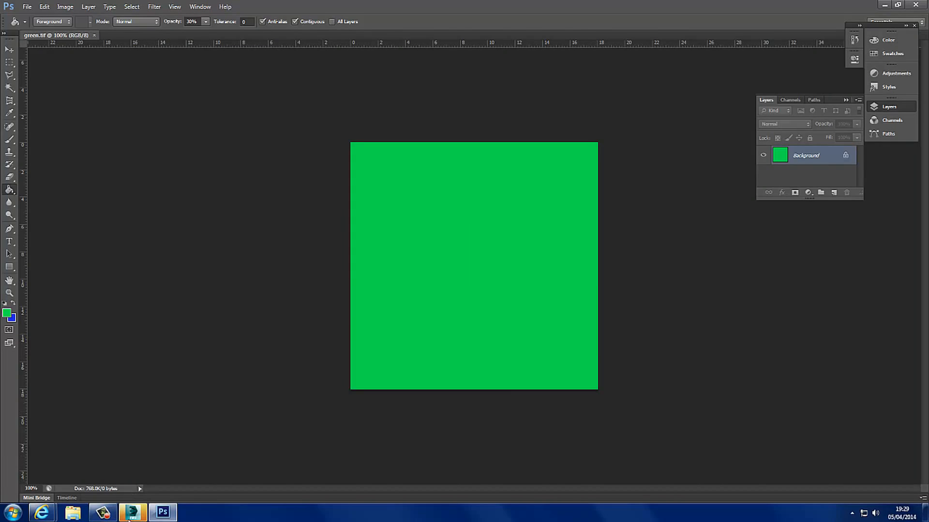
- Switch to 3ds Max and create a box in the perspective viewport, about 0.565 m × 0.578 m × 0.273 m
left_click(129, 519)
middle_click_drag(451, 396, 431, 381, "alt")
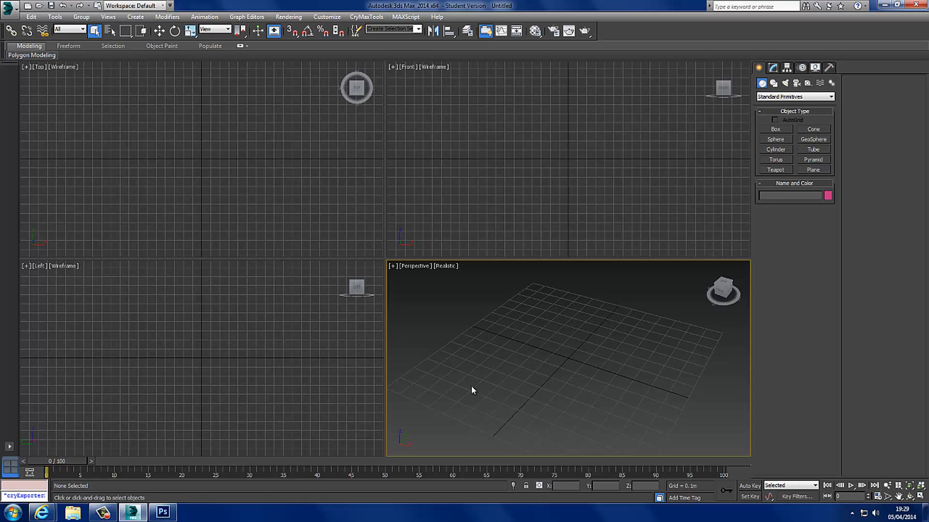
left_click(775, 129)
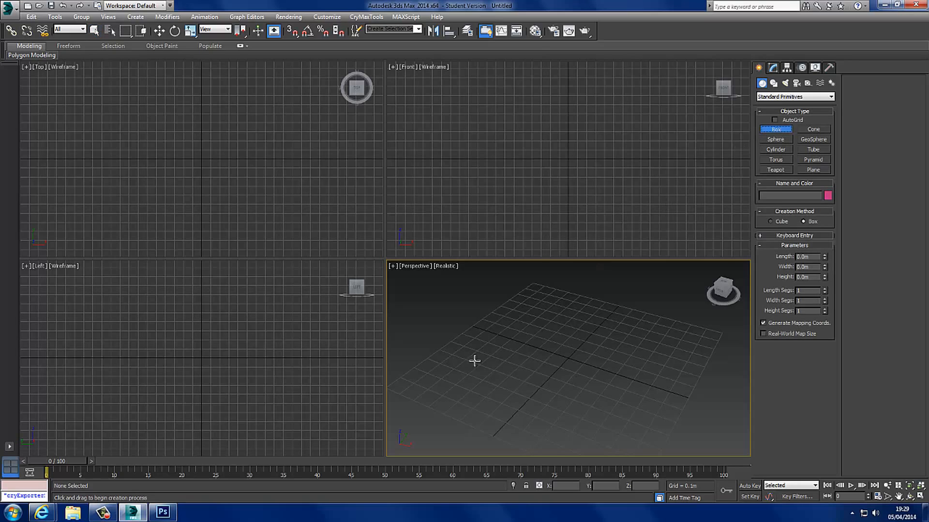
left_click_drag(508, 365, 646, 344)
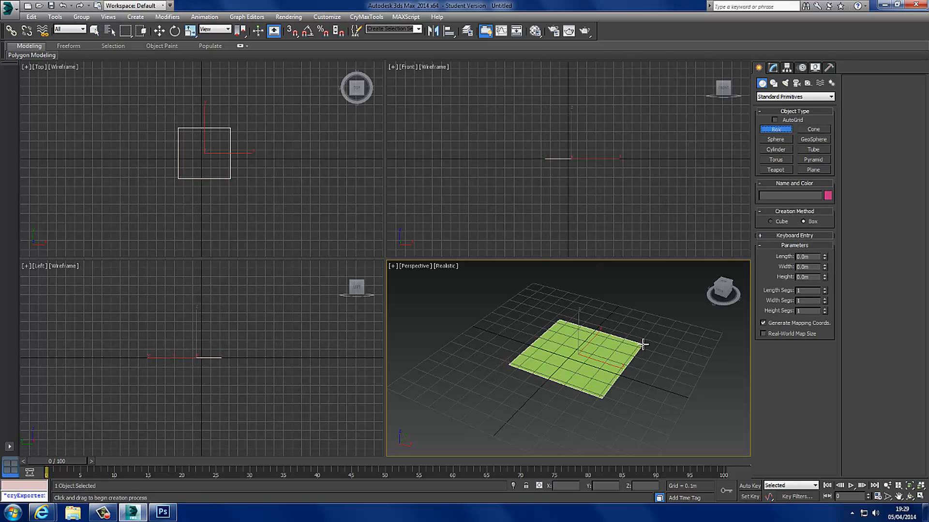
left_click(644, 295)
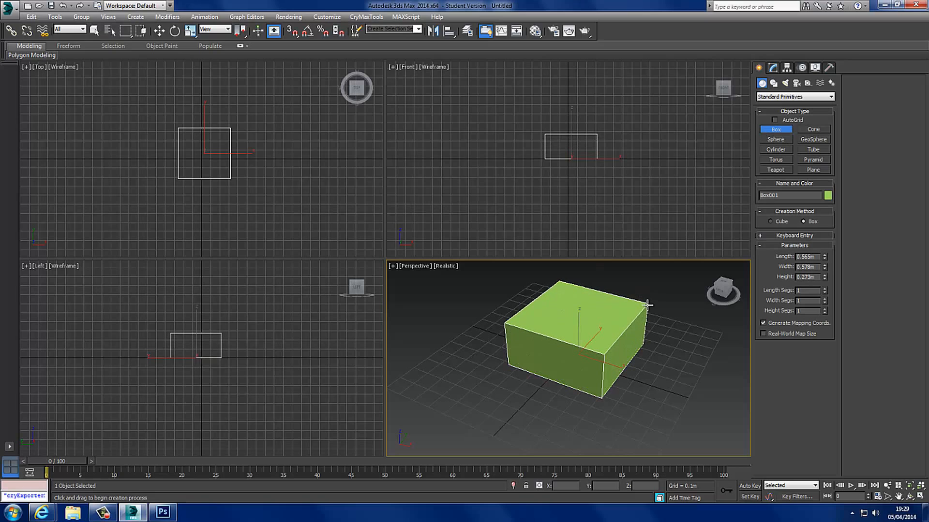
- Set the box's width segments to 2
left_click(825, 299)
middle_click_drag(629, 397, 568, 328, "alt")
scroll(574, 329, "up", 5)
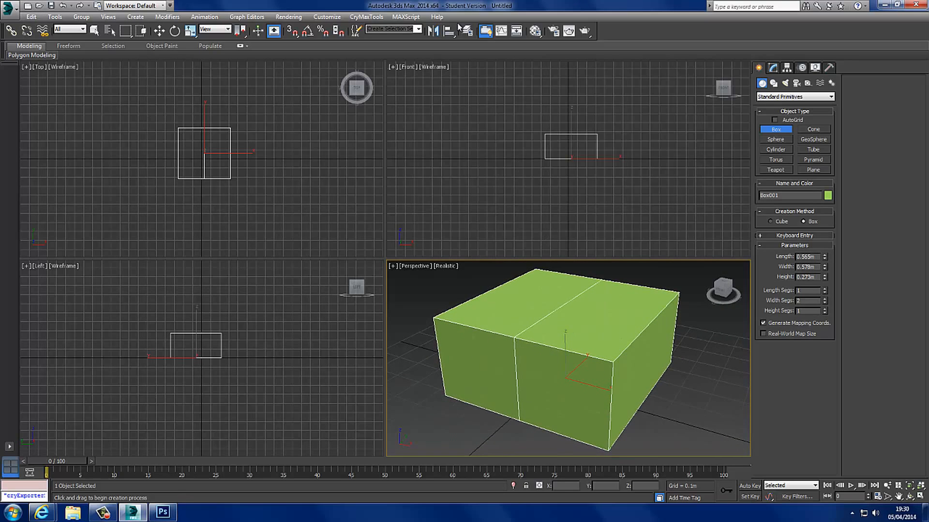
- Open the Material Editor and rename the box object TutBox
left_click(535, 31)
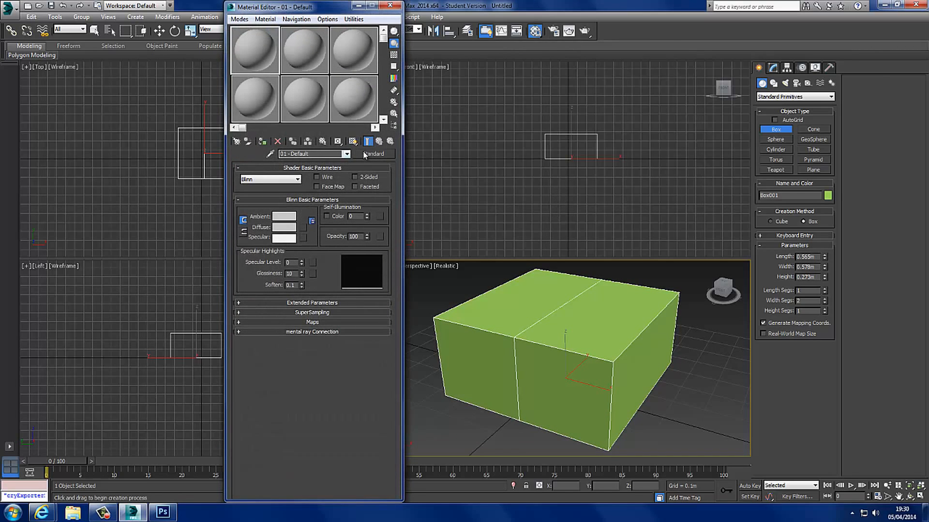
left_click(335, 155)
left_click(773, 67)
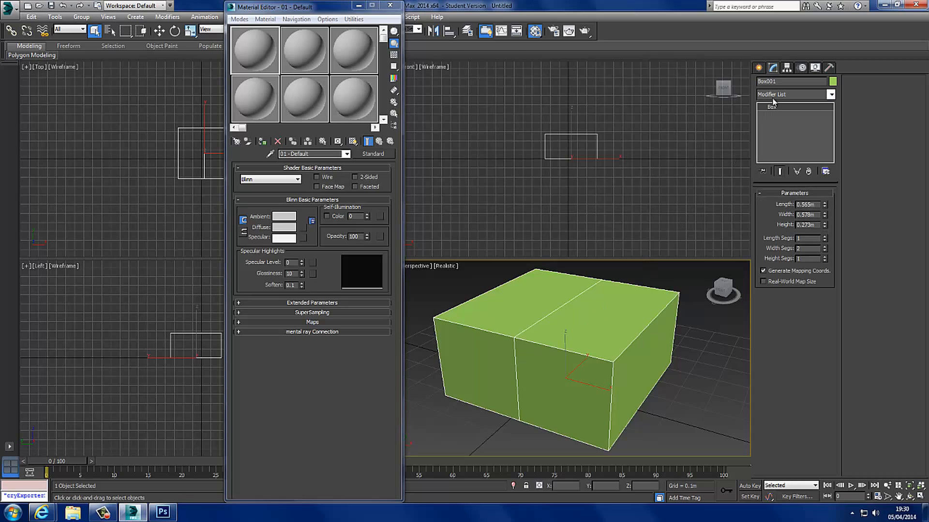
left_click(769, 82)
type("TutBox")
- Rename the first material slot TutBox
left_click(311, 153)
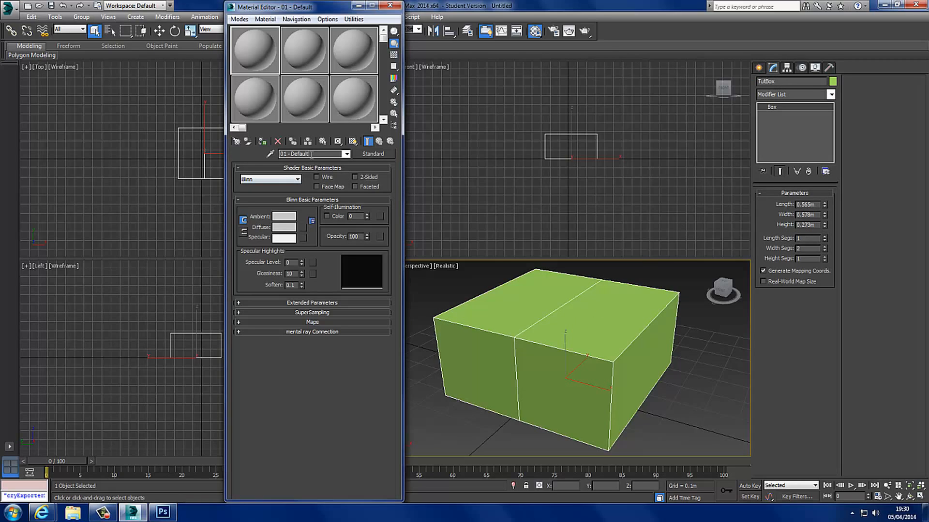
left_click_drag(332, 156, 251, 154)
type("TutBox")
left_click(293, 180)
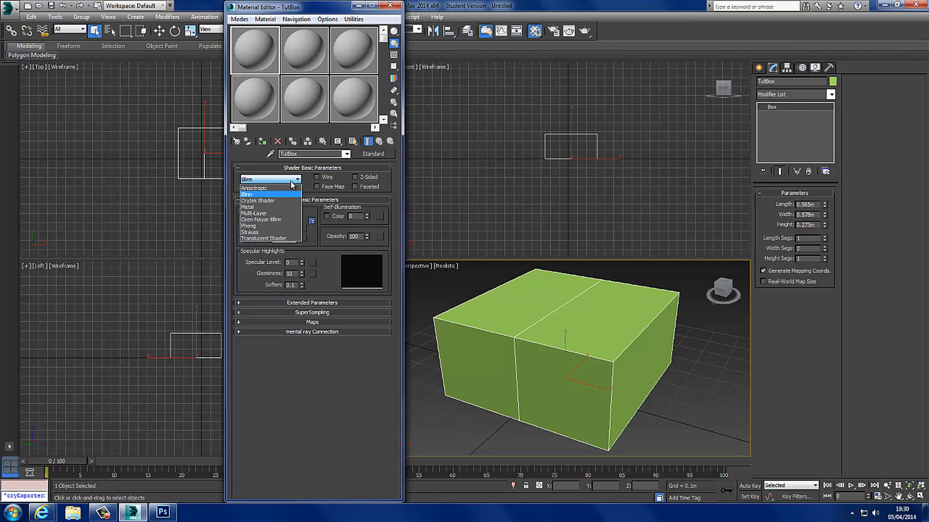
left_click(291, 182)
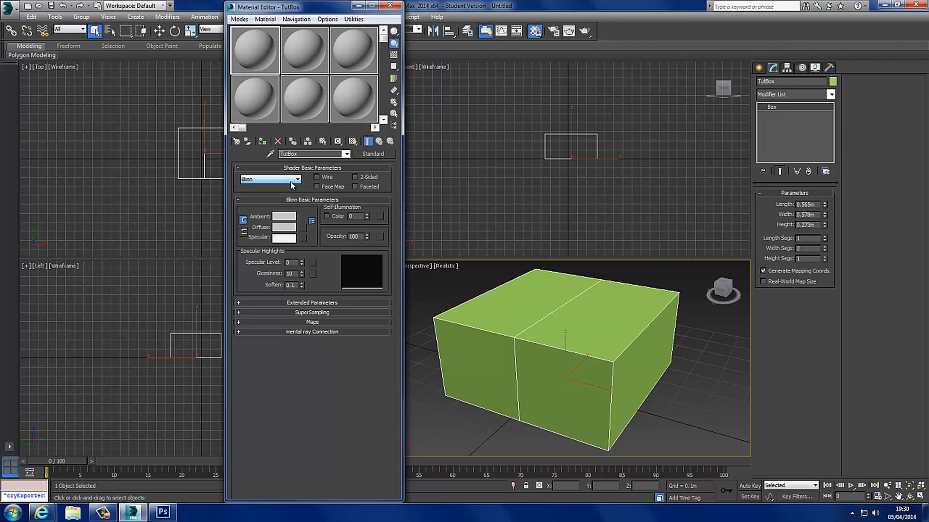
- Change the TutBox material type to Multi/Sub-Object and confirm the replacement
left_click(370, 155)
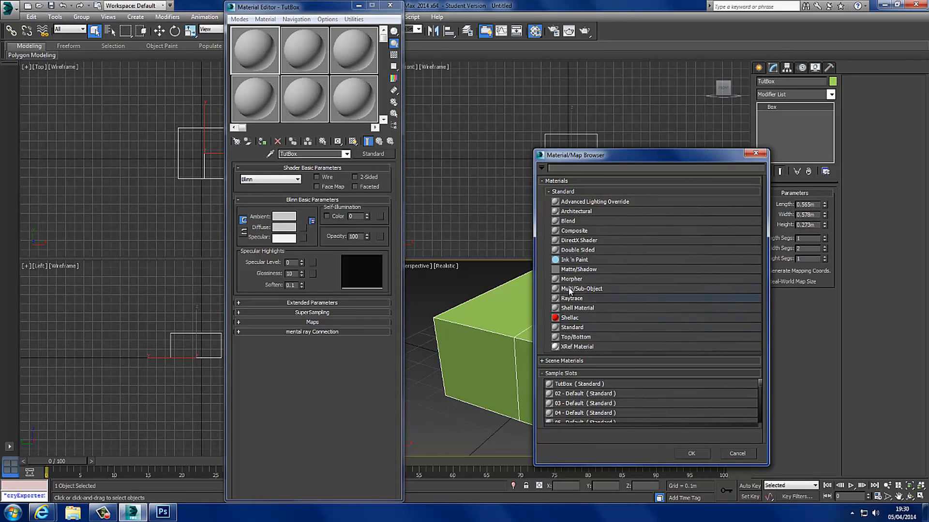
double_click(569, 290)
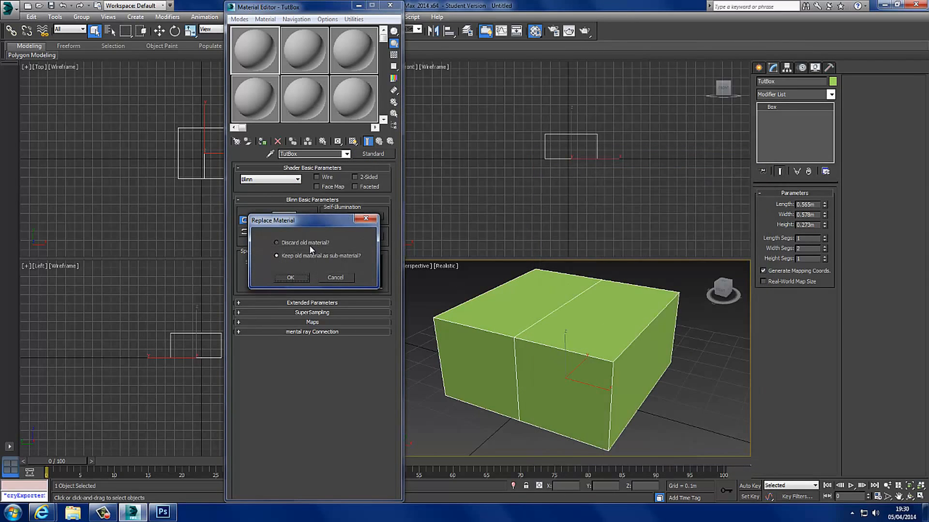
left_click(292, 278)
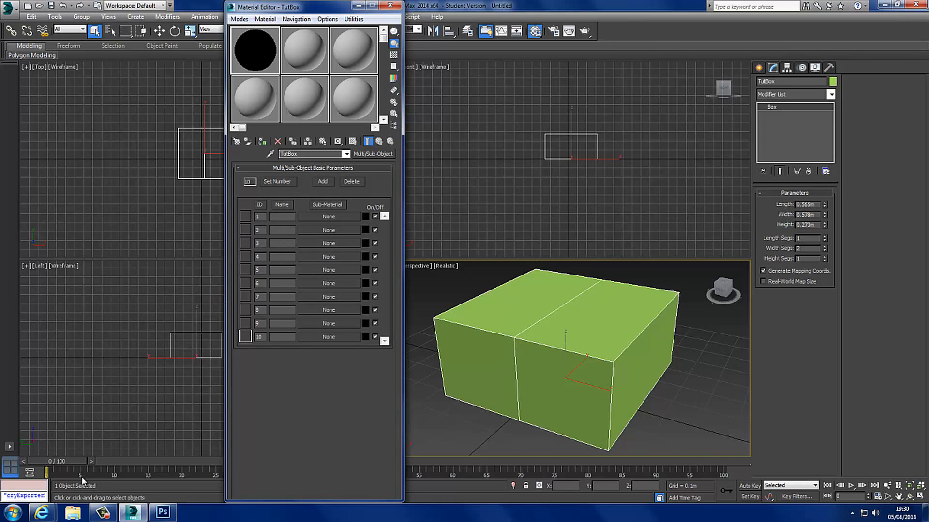
- Browse in Explorer to the CryEngine GameSDK Objects TutBox folder to check the saved textures
left_click(72, 514)
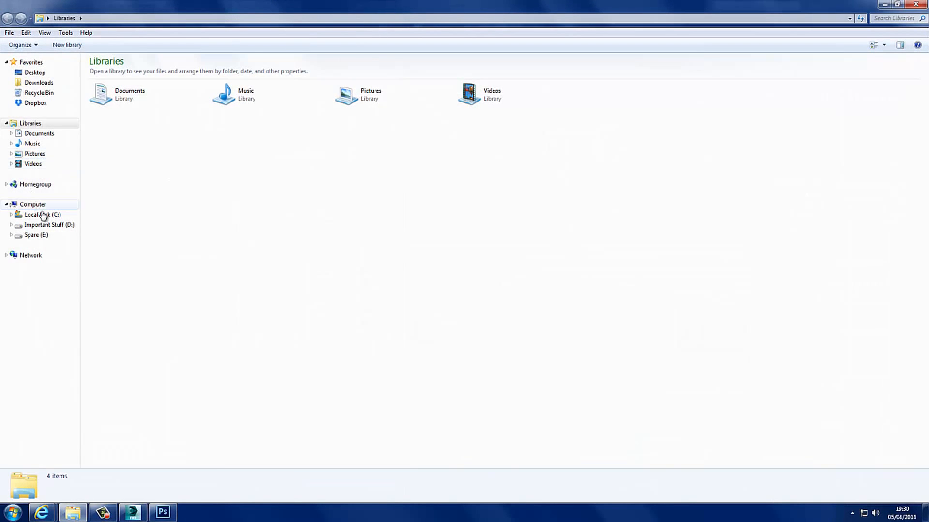
left_click(48, 227)
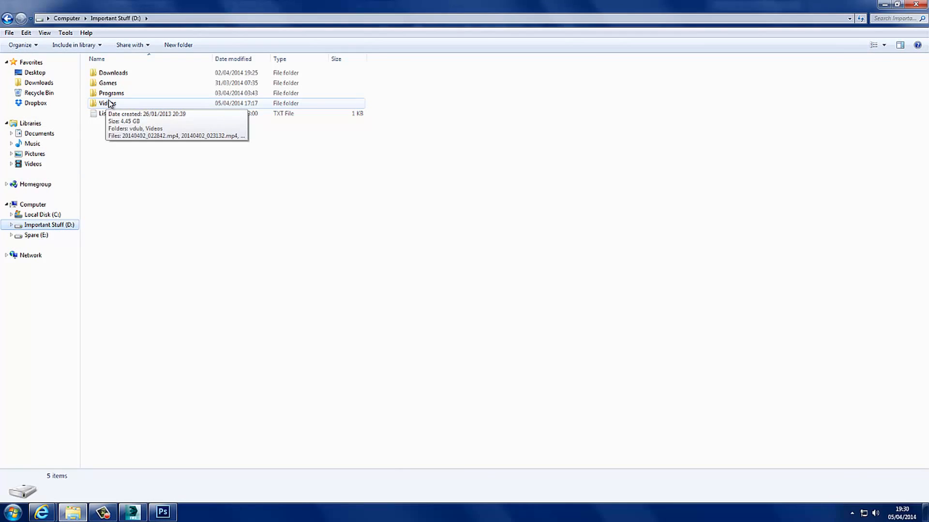
double_click(109, 94)
double_click(109, 94)
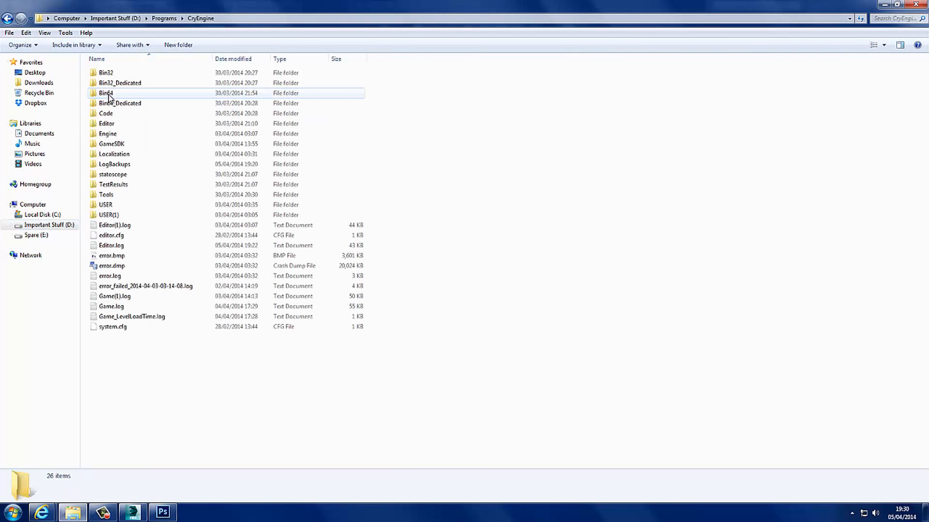
double_click(109, 143)
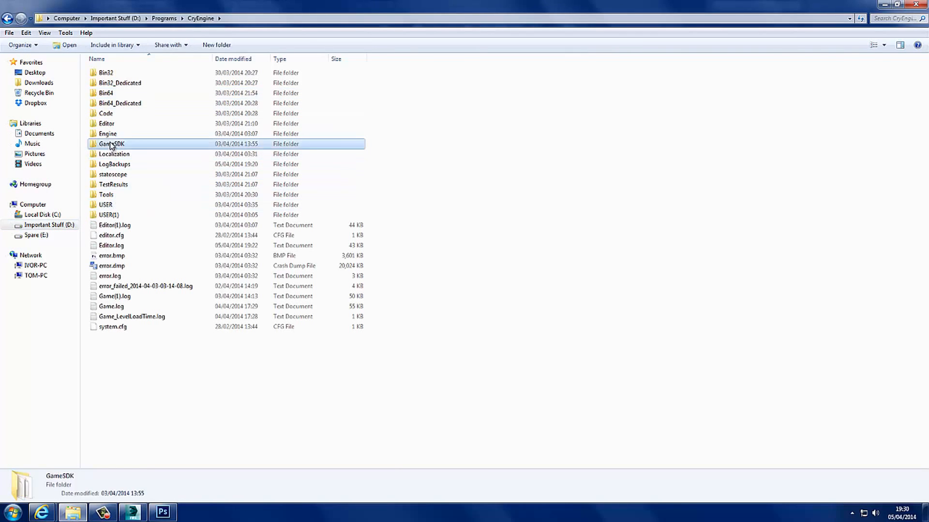
double_click(113, 125)
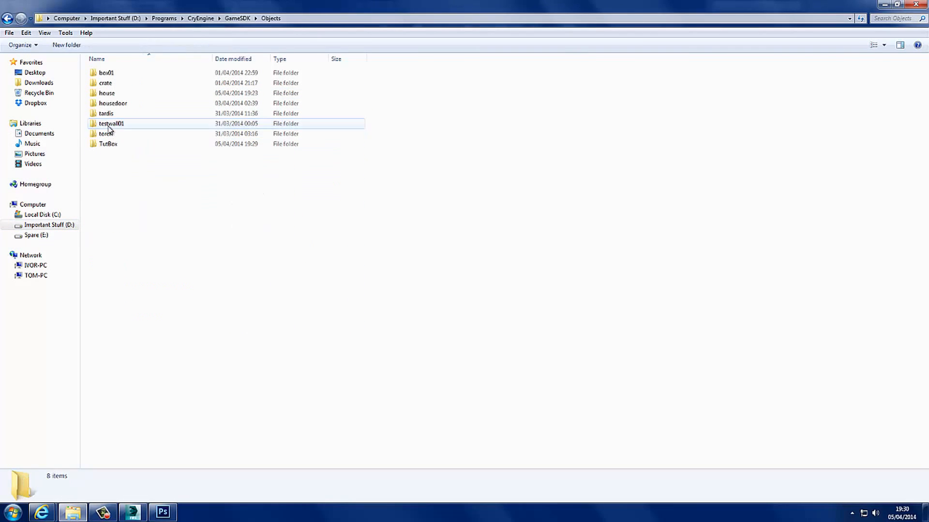
double_click(108, 143)
left_click_drag(114, 146, 202, 81)
left_click(156, 381)
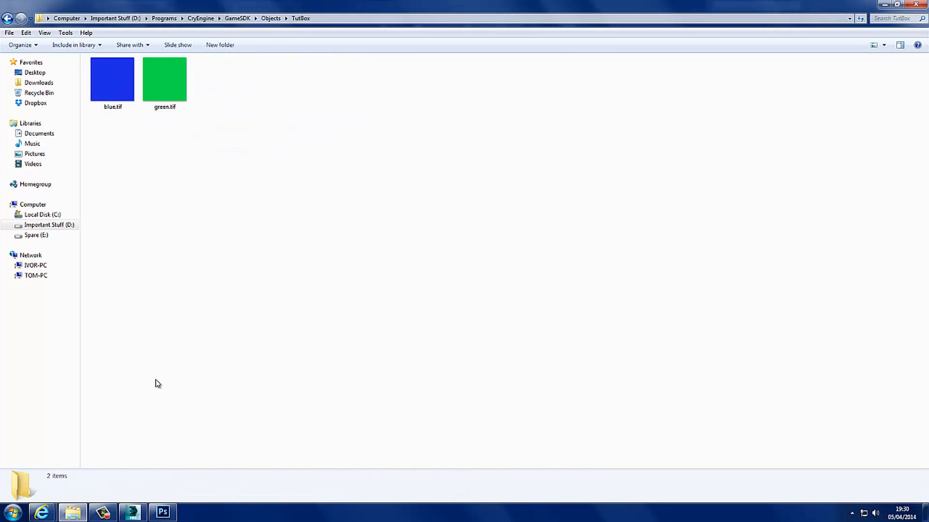
- Back in 3ds Max, set the number of sub-materials to 3
left_click(133, 512)
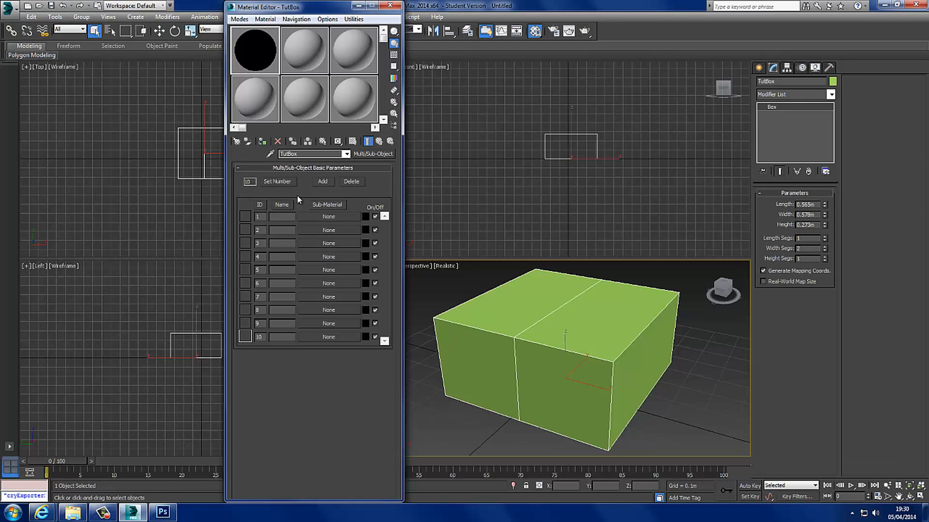
left_click(270, 179)
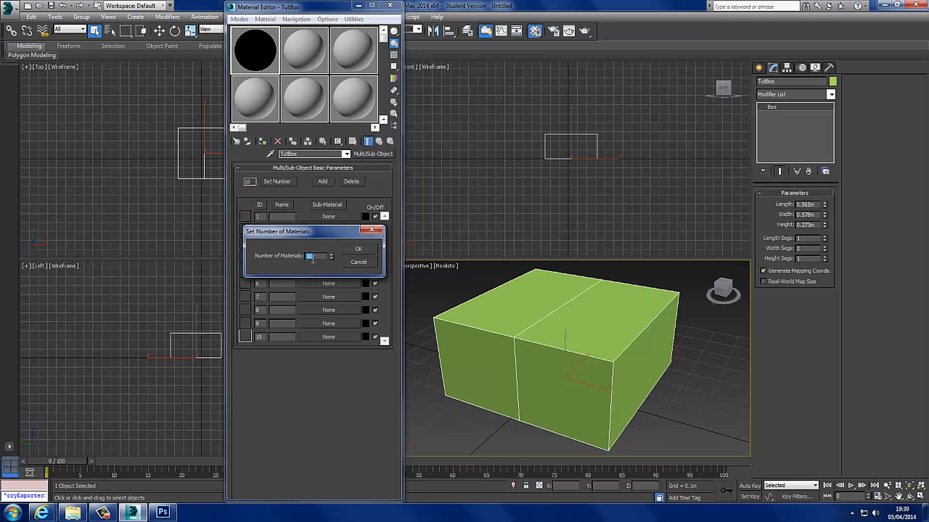
left_click(358, 249)
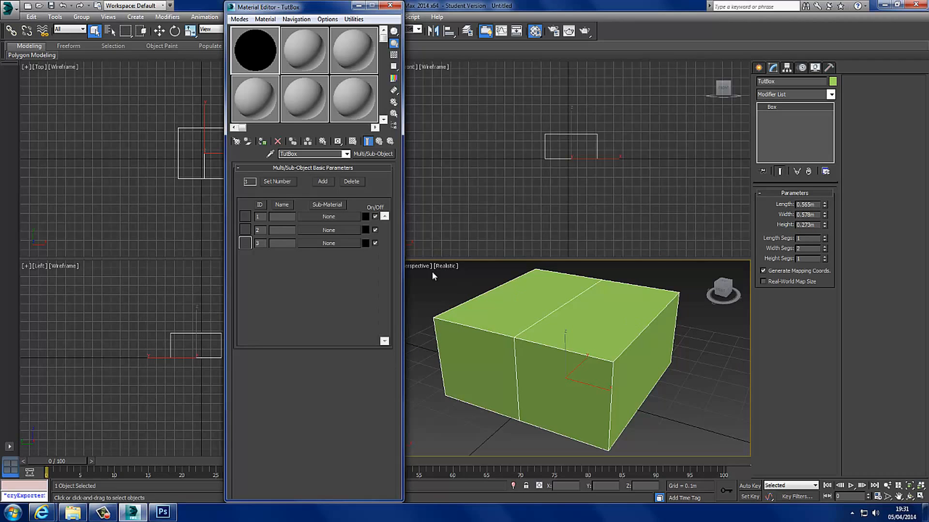
- Assign a Standard material to sub-material 1 and switch its shader to Crytek Shader
left_click(304, 216)
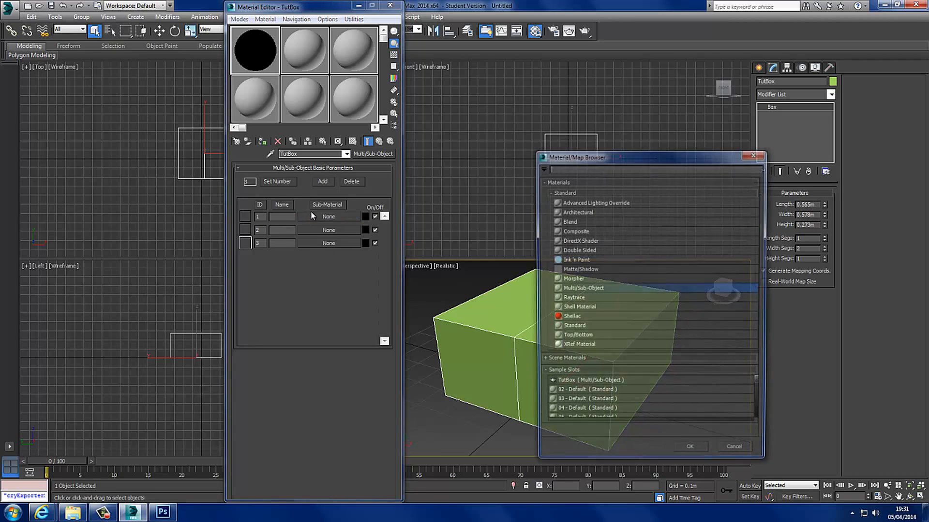
double_click(573, 328)
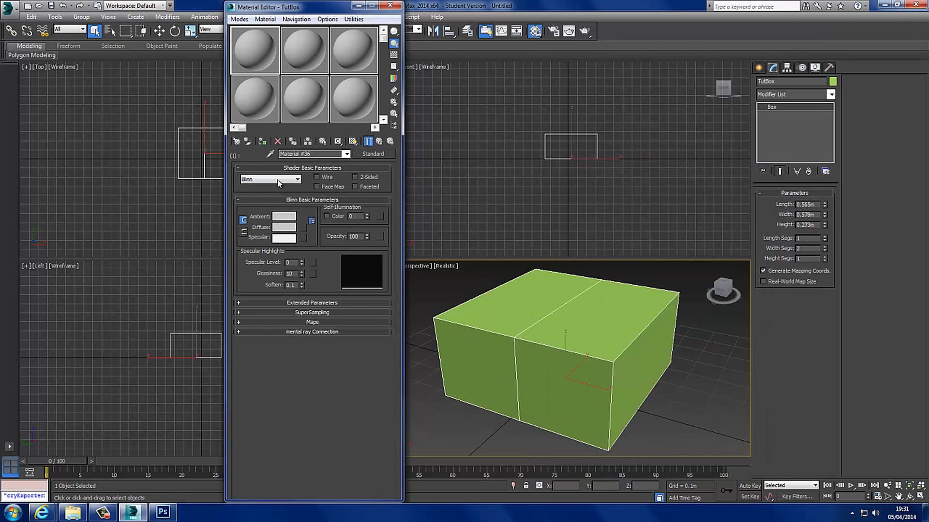
left_click(271, 179)
left_click(269, 201)
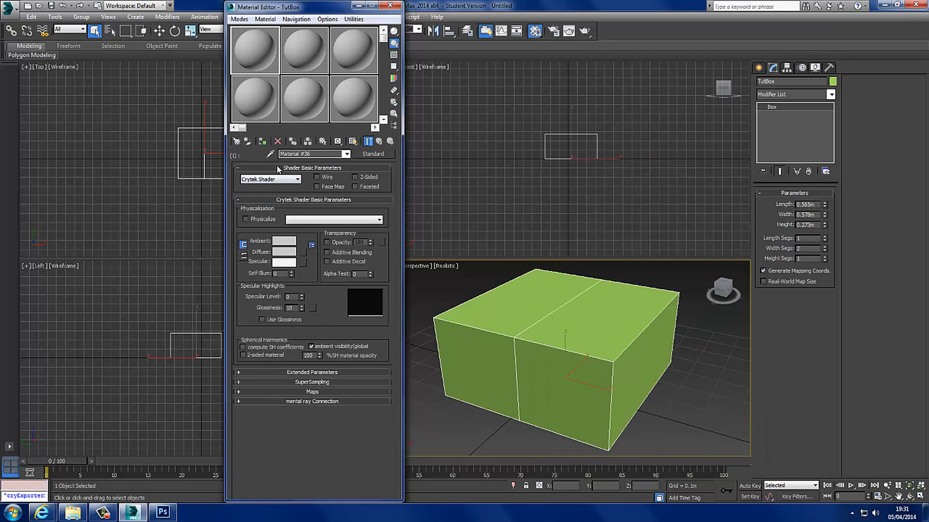
- Name the first sub-material proxy, choose its physicalize type, and return to the parent material
double_click(294, 152)
type("pl")
left_click(290, 222)
left_click(303, 236)
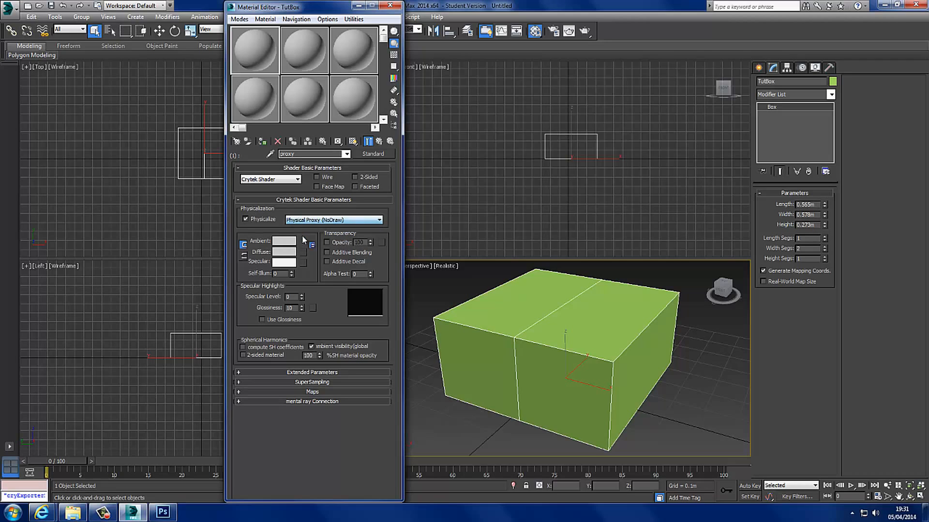
left_click(289, 392)
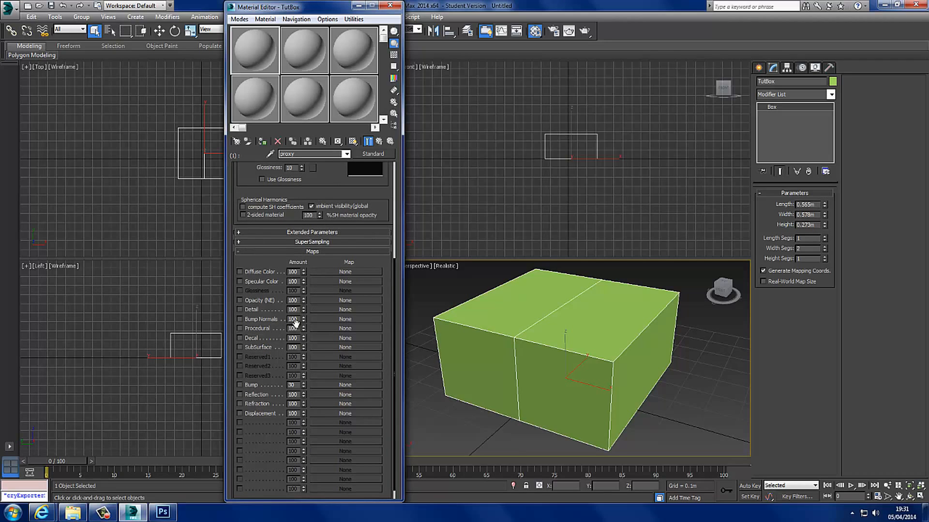
left_click(354, 141)
left_click(346, 154)
left_click(334, 165)
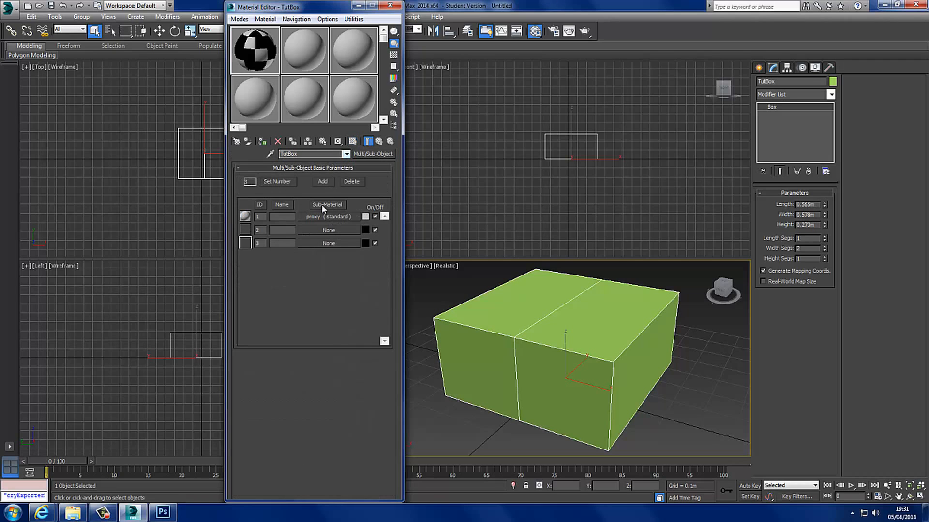
- Assign a Standard material to sub-material 2 and switch its shader to Crytek Shader
left_click(321, 229)
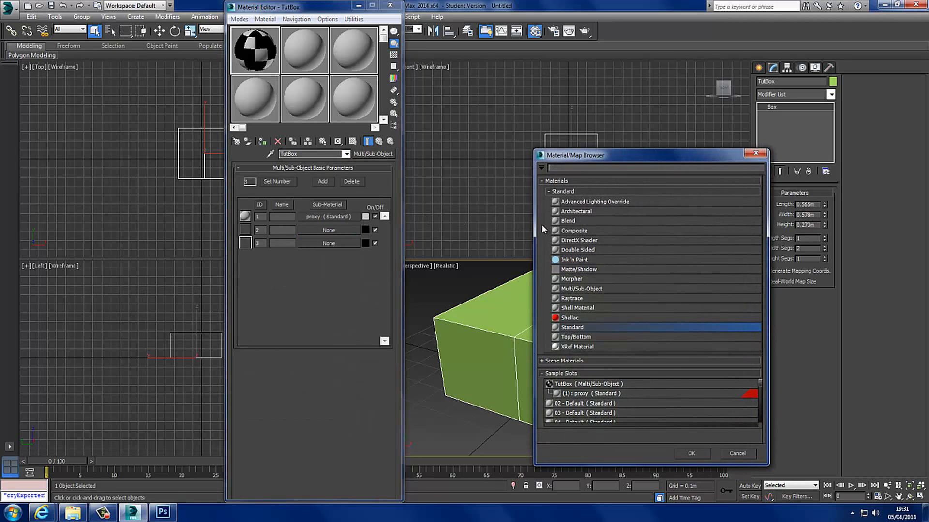
double_click(567, 329)
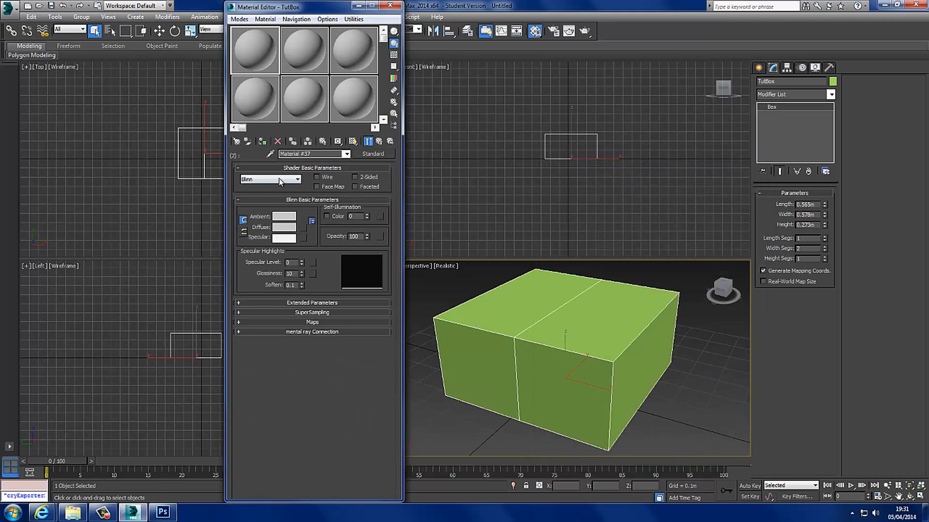
left_click(279, 179)
left_click(266, 201)
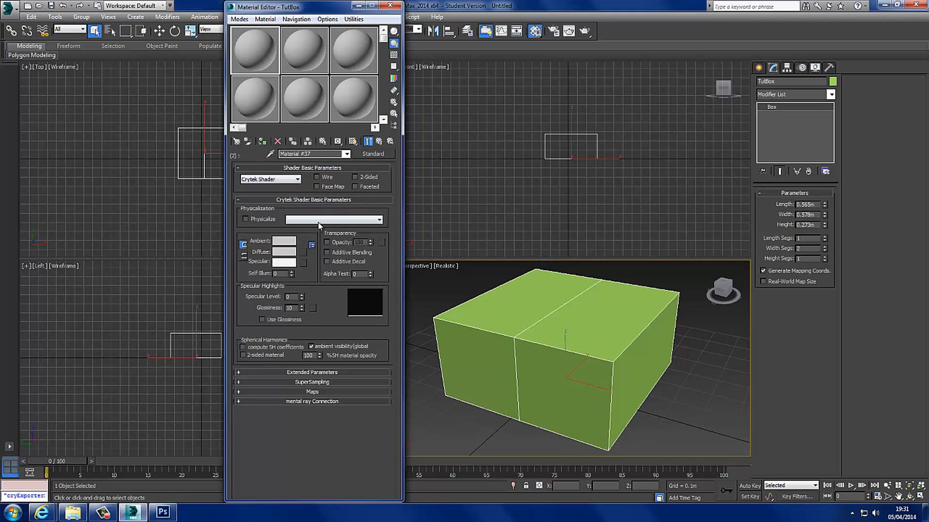
- Choose a physicalize type for the second sub-material and expand its Maps rollout
left_click(319, 219)
left_click(311, 230)
left_click(301, 393)
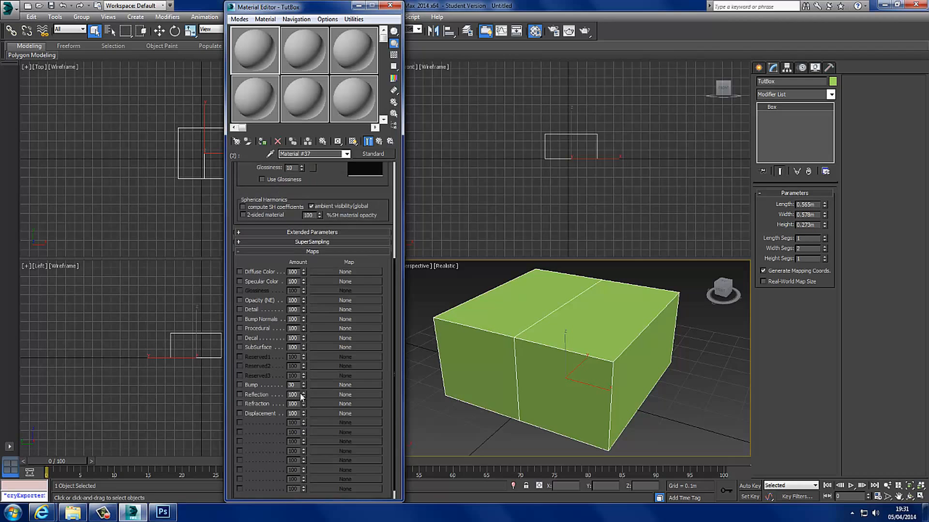
- Load blue.tif from the GameSDK Objects TutBox folder as a Bitmap in sub-material 2's Diffuse Color map slot
left_click(320, 271)
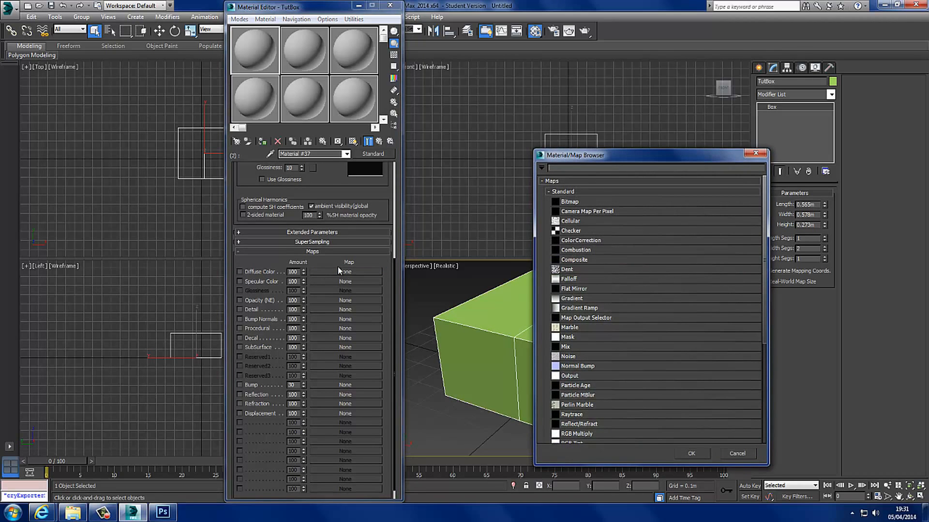
double_click(569, 202)
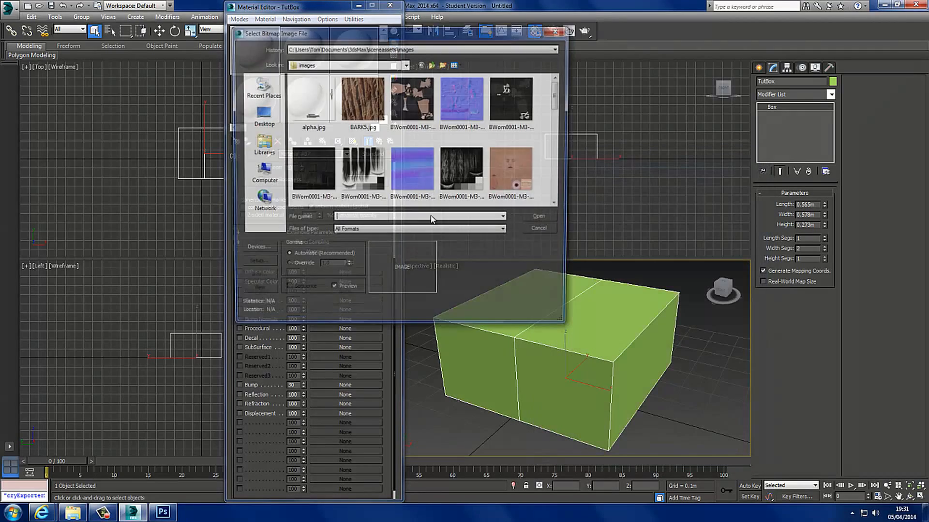
left_click(261, 174)
double_click(431, 87)
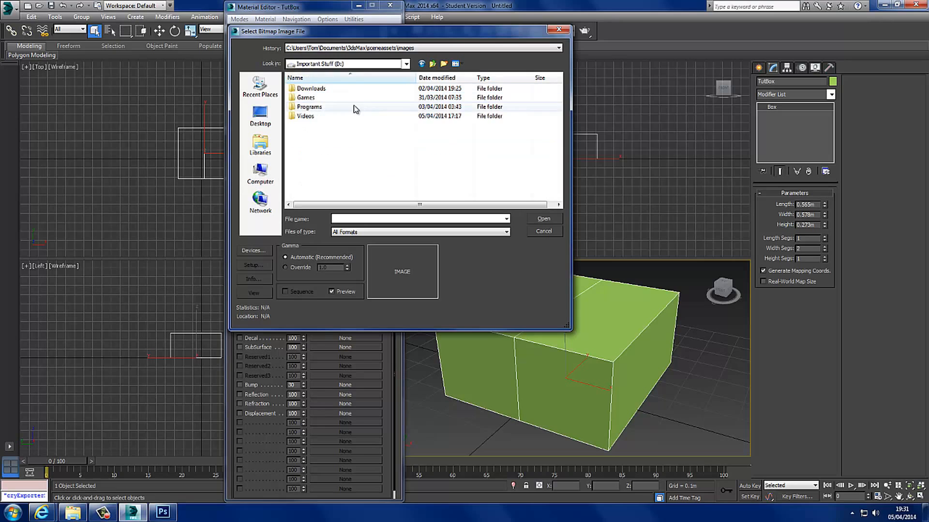
double_click(354, 105)
double_click(313, 108)
double_click(307, 151)
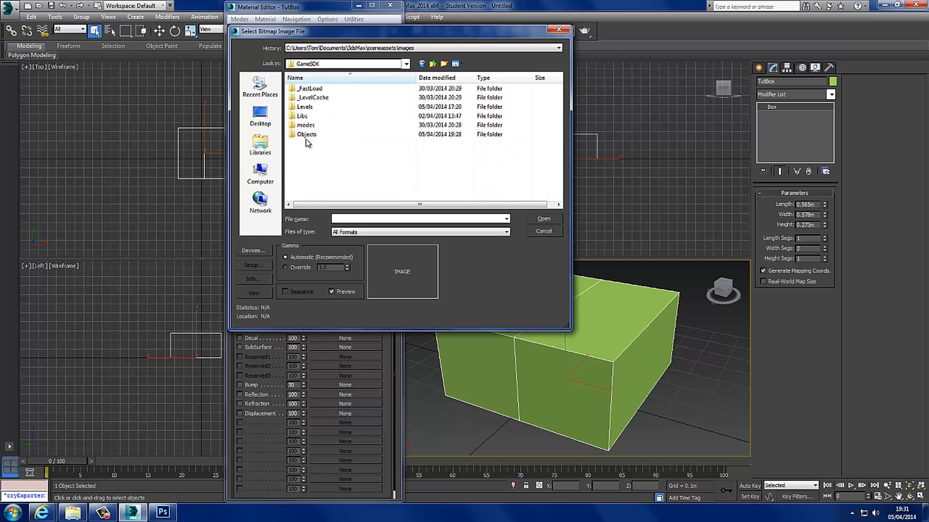
double_click(306, 134)
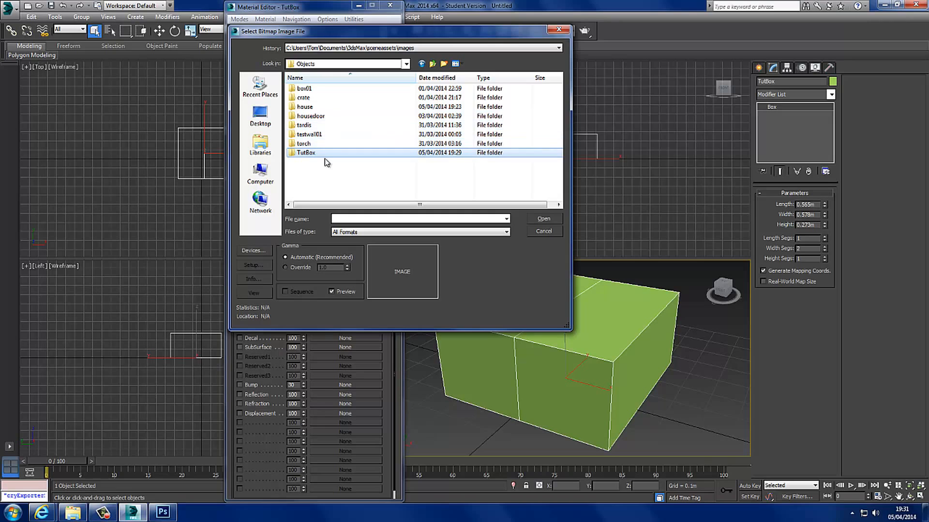
double_click(325, 153)
left_click(326, 104)
double_click(326, 110)
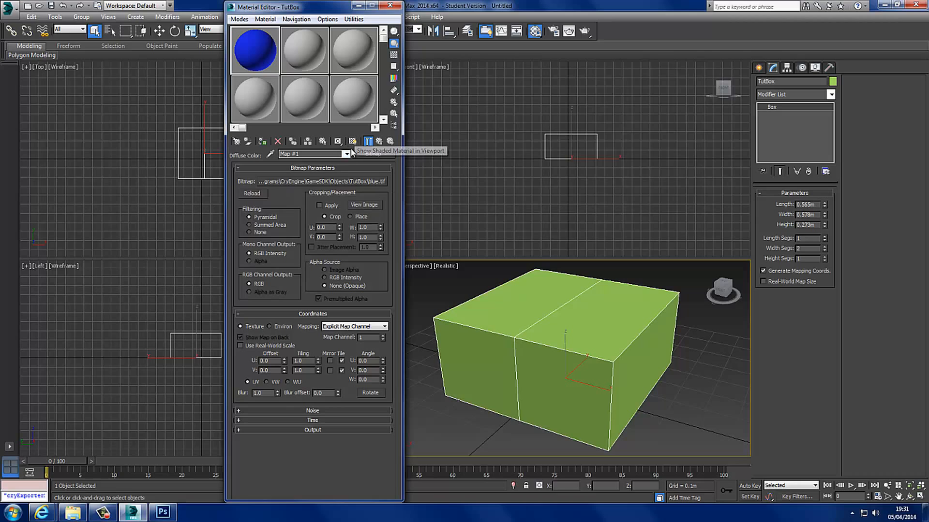
- Return to the blue sub-material, turn on showing its shaded material in the viewport, and go back to TutBox
left_click(347, 154)
left_click(339, 164)
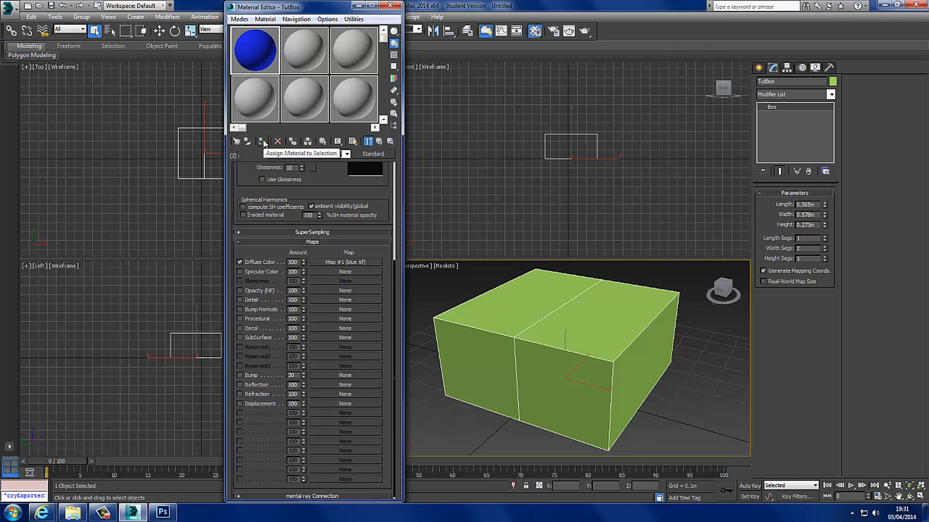
left_click(352, 142)
left_click(347, 155)
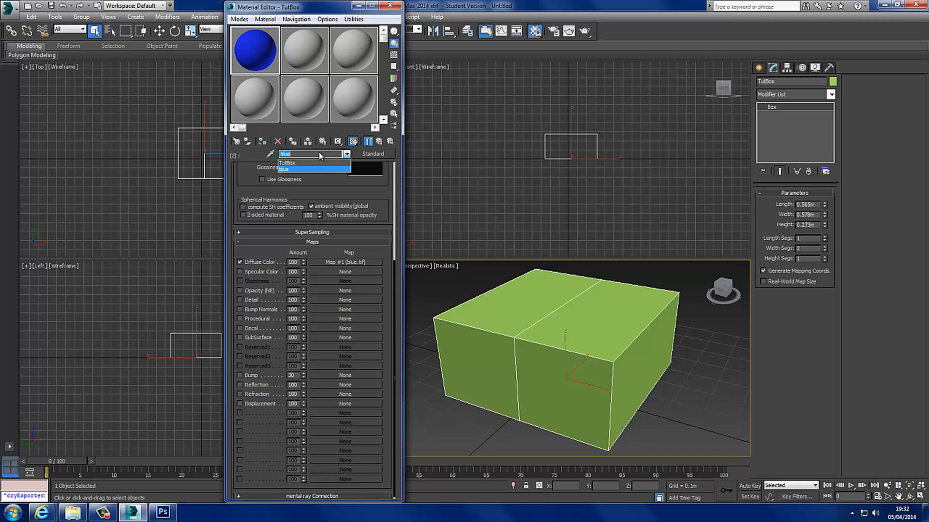
left_click(315, 162)
- Copy the blue sub-material into slot 3 and set that copy's physicalize type to Default
left_click_drag(329, 230, 324, 243)
left_click(292, 282)
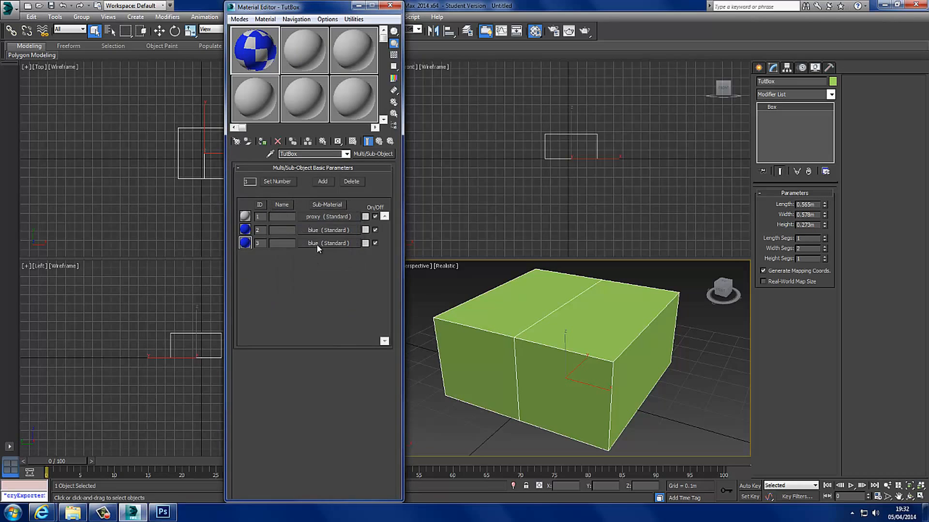
left_click(316, 244)
scroll(270, 227, "up", 3)
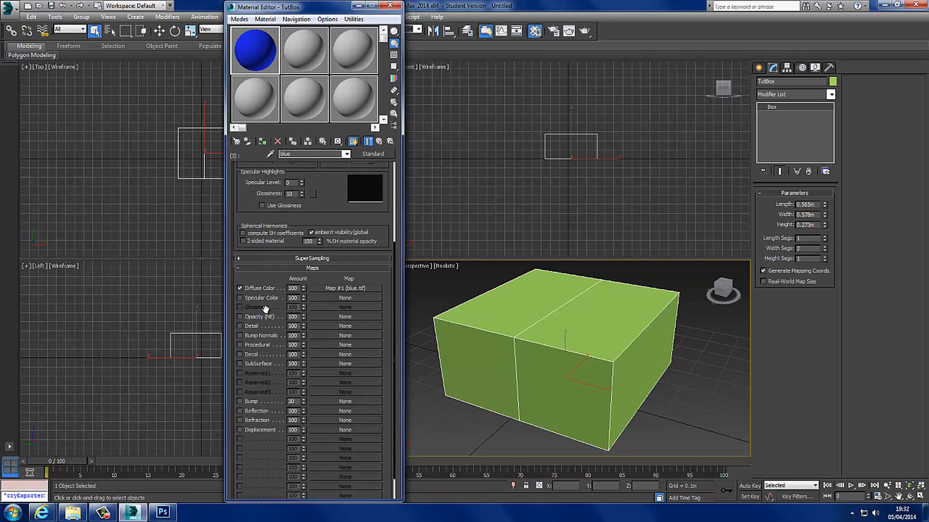
scroll(285, 271, "up", 3)
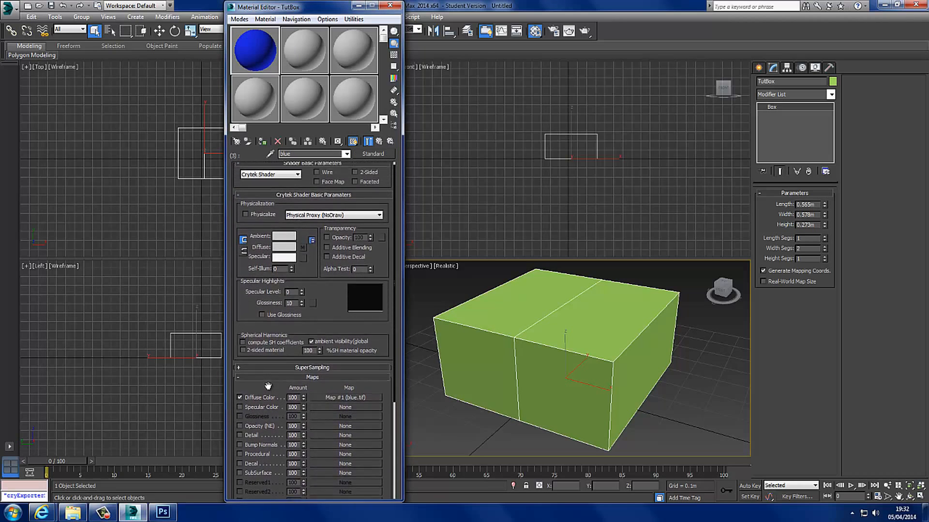
left_click(307, 222)
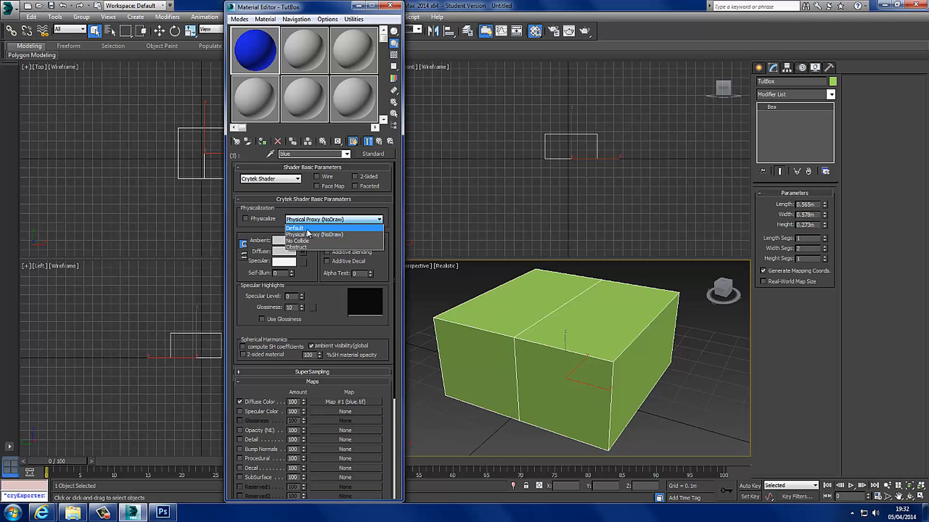
left_click(310, 230)
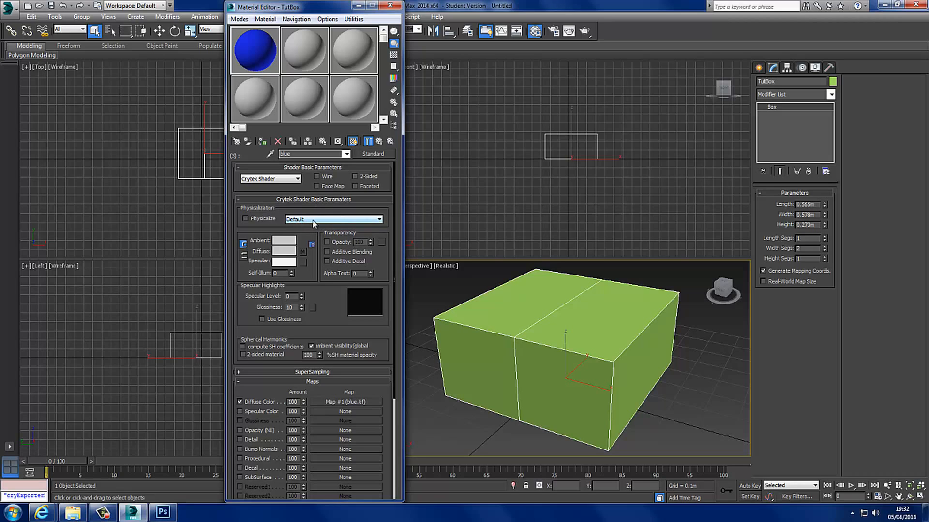
- Set the second sub-material's physicalize type to Default
left_click(346, 155)
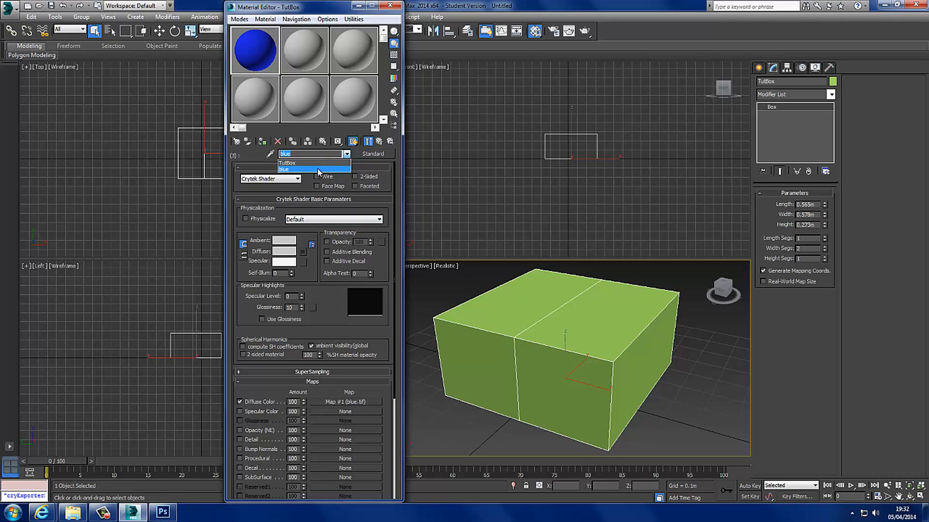
left_click(320, 167)
left_click(321, 230)
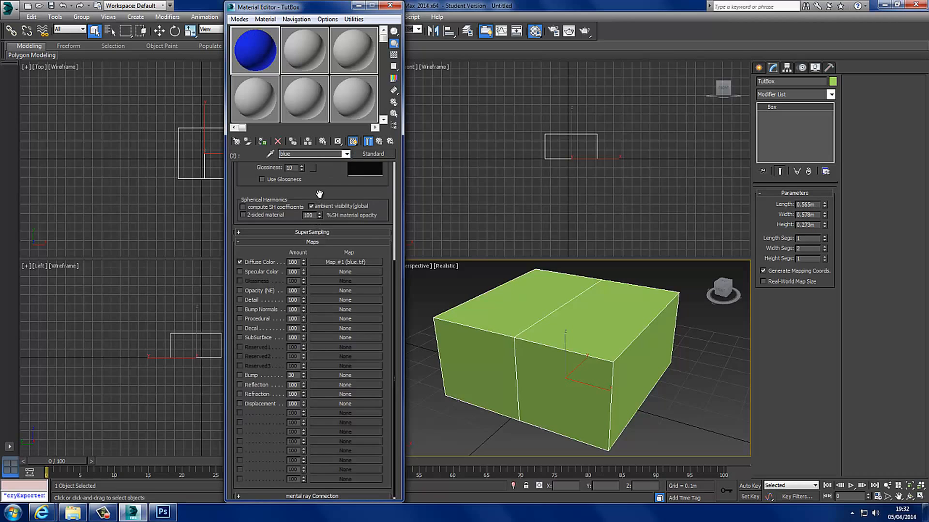
left_click(325, 220)
left_click(323, 228)
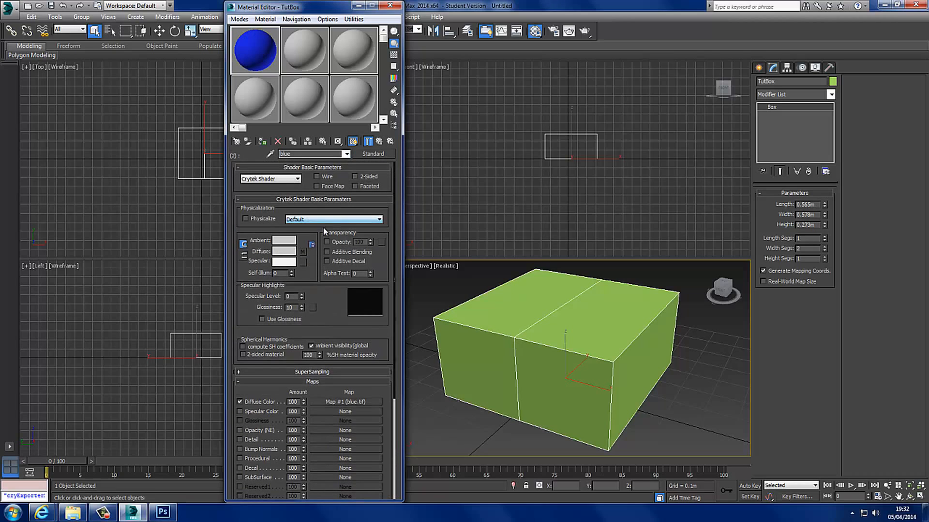
- Reopen sub-material 3 from TutBox and choose Default as its physicalize type
left_click(339, 154)
left_click(314, 163)
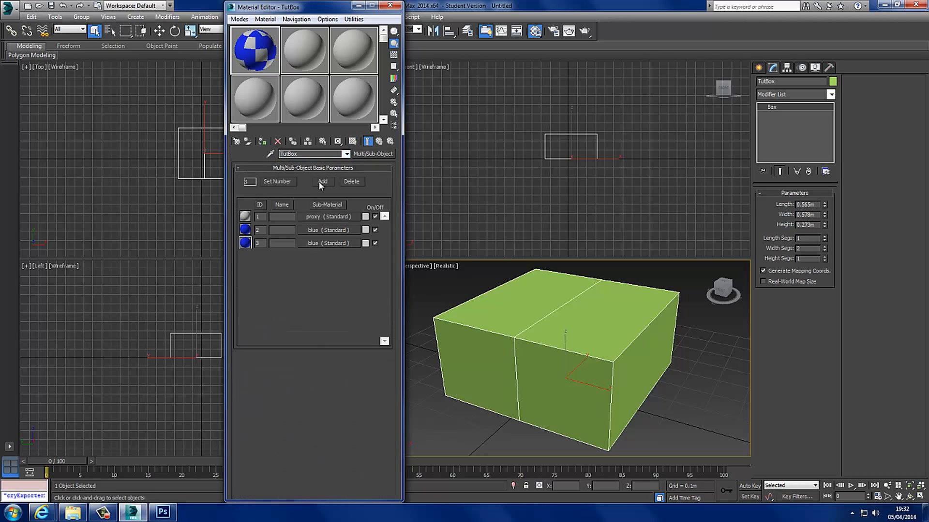
left_click(314, 243)
left_click(326, 220)
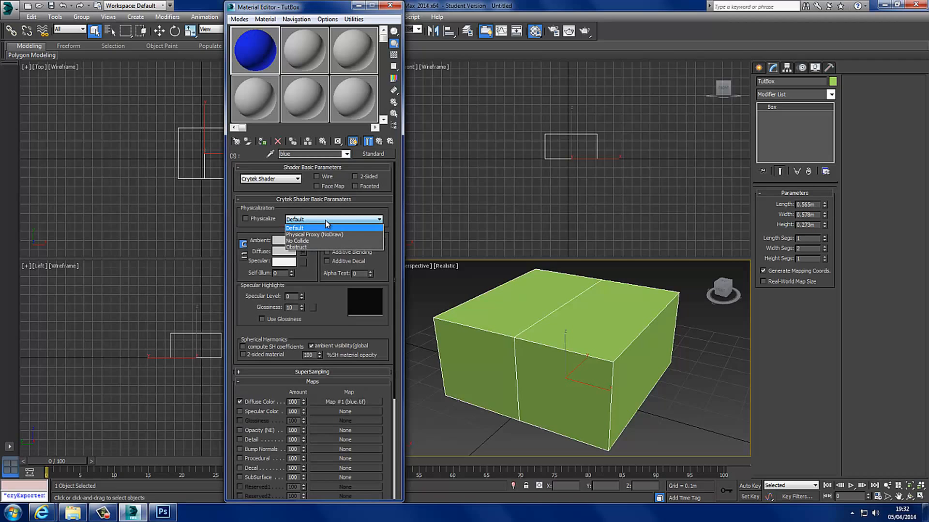
left_click(326, 223)
- Replace sub-material 3's diffuse bitmap with green.tif from the TutBox folder
left_click_drag(324, 208, 321, 148)
left_click(346, 153)
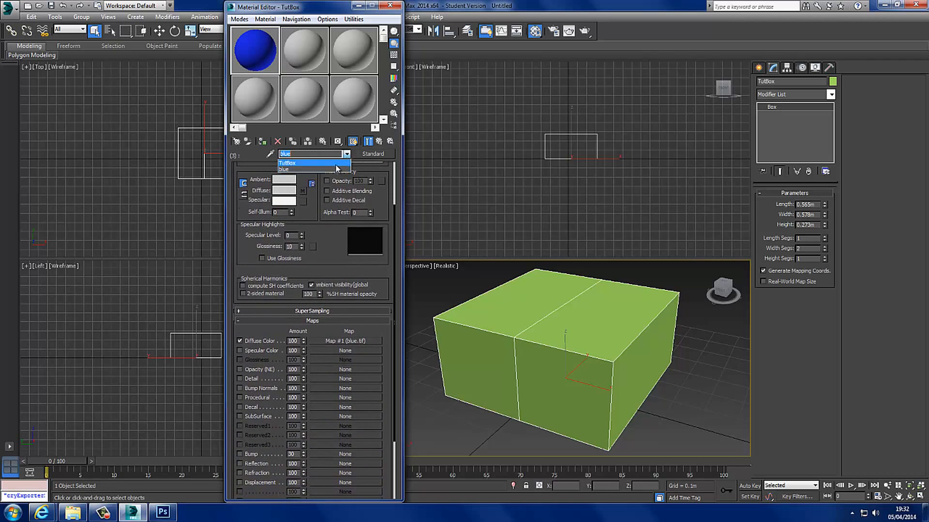
left_click(337, 167)
left_click(323, 244)
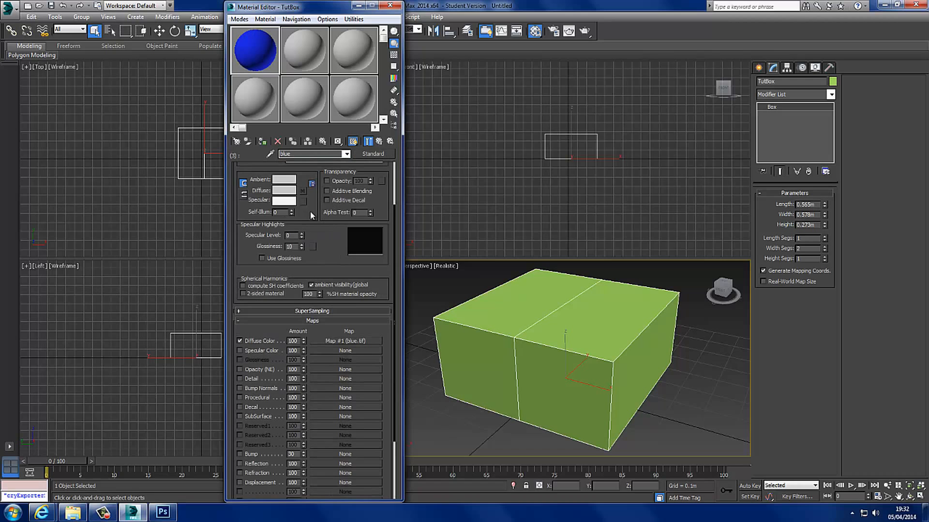
left_click(329, 342)
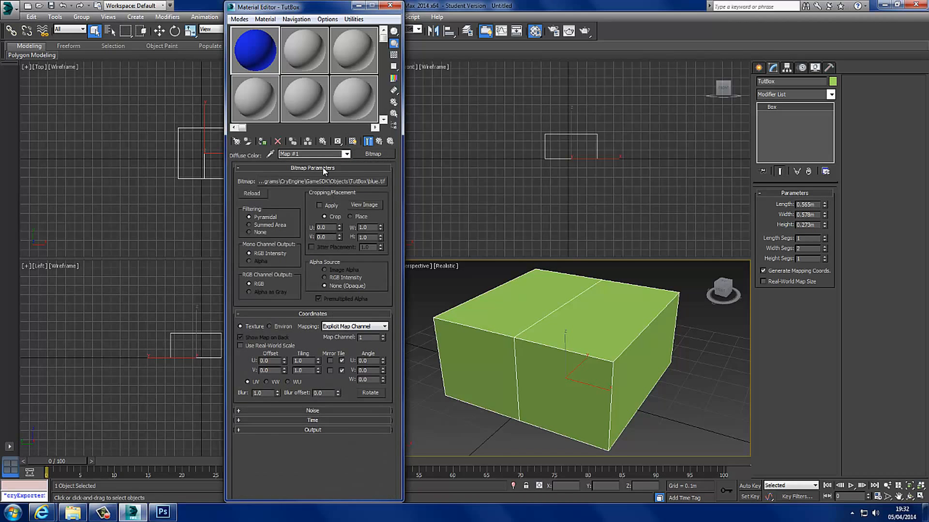
left_click(332, 183)
double_click(359, 125)
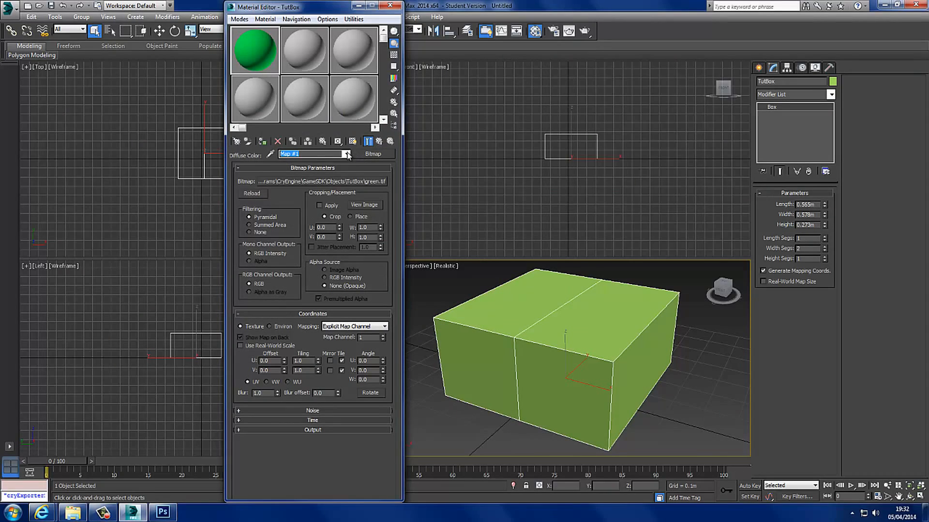
- Move between the TutBox parent material and its blue and green sub-materials to review them
left_click(346, 154)
left_click(305, 161)
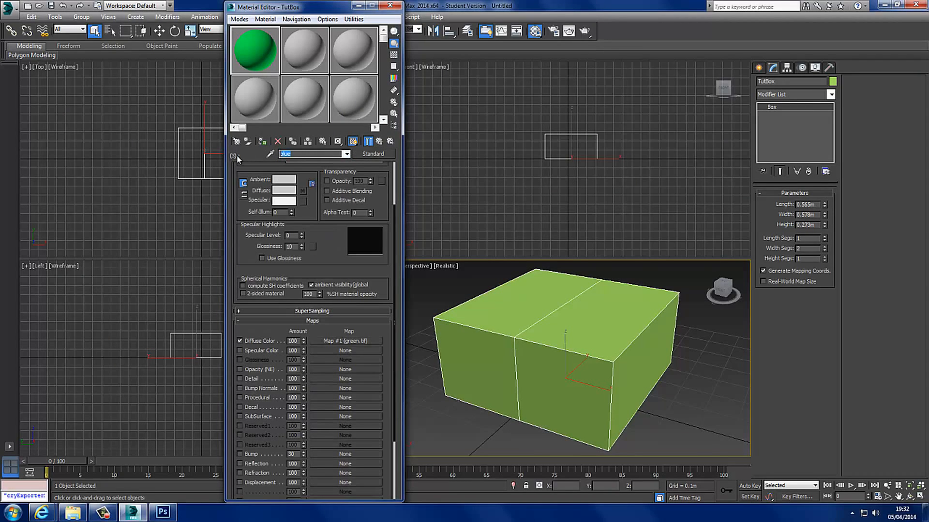
left_click(347, 154)
left_click(330, 163)
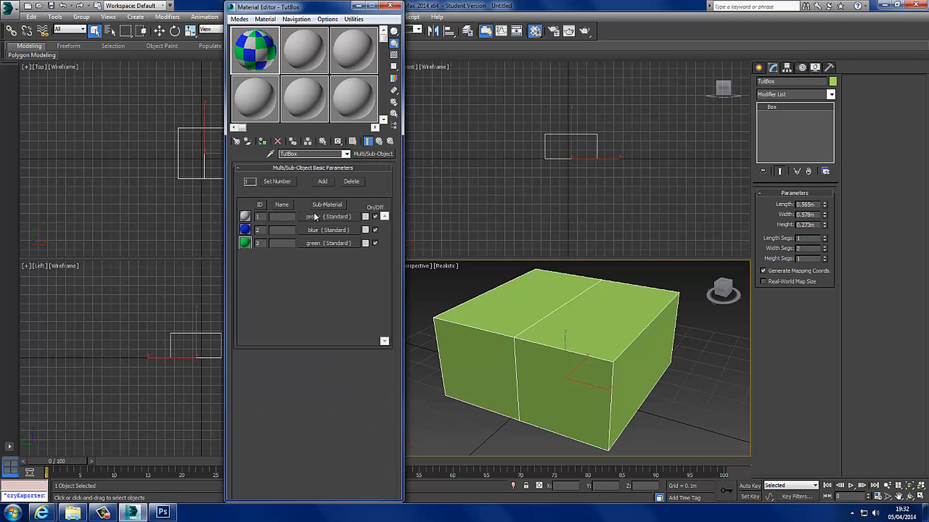
left_click(329, 234)
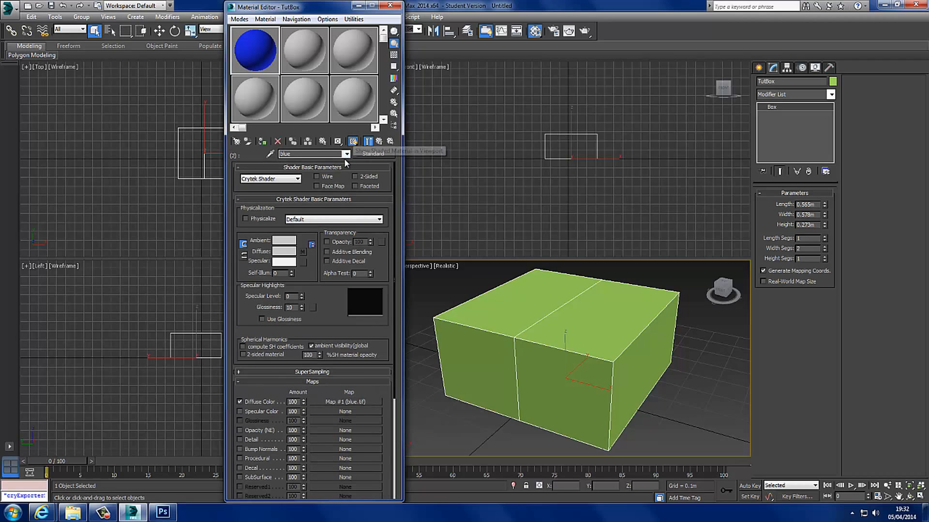
left_click(346, 154)
left_click(332, 164)
left_click(328, 216)
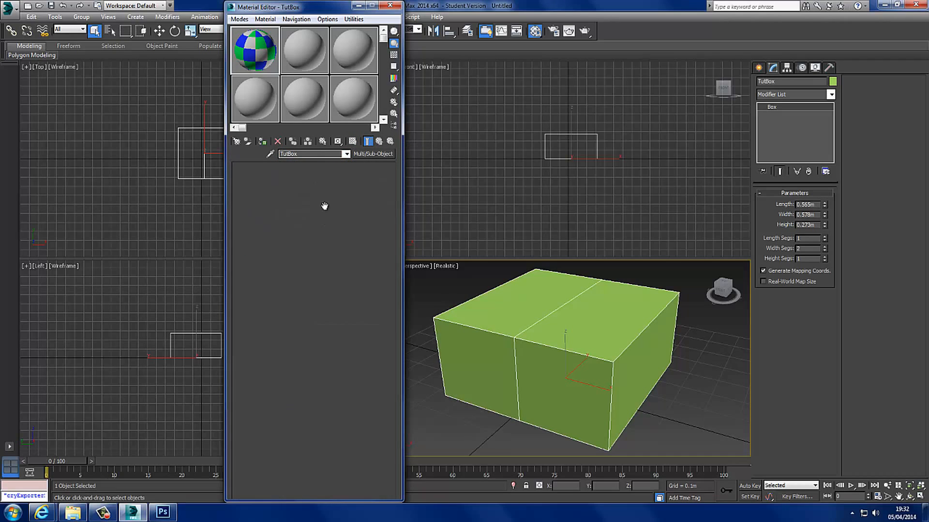
- Return to the TutBox Multi/Sub-Object material and assign it to the selected box
left_click(347, 154)
left_click(324, 161)
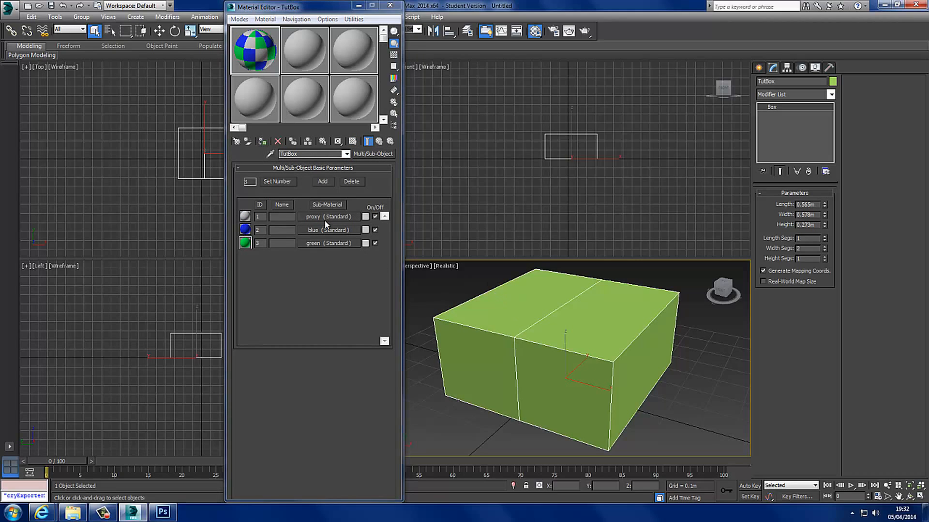
left_click(261, 140)
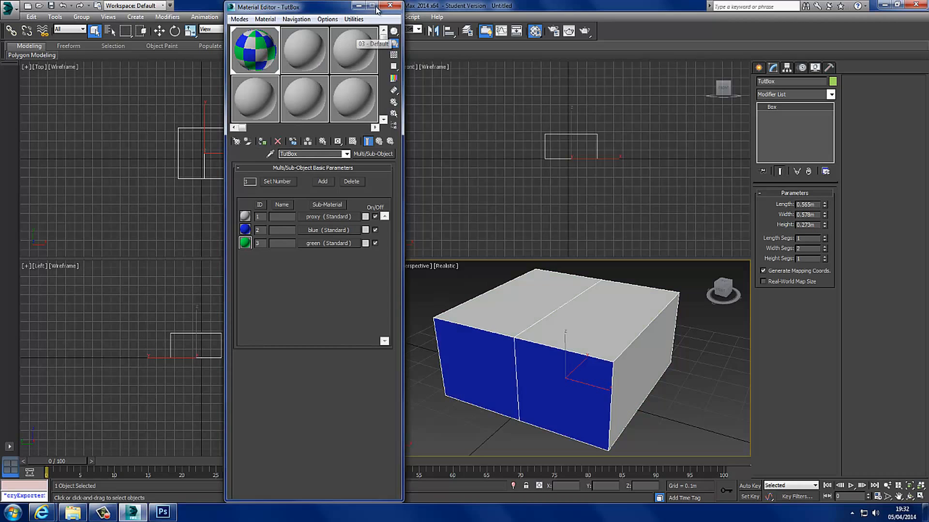
- Close the Material Editor and add an Edit Poly modifier to the TutBox
key("m")
middle_click_drag(484, 329, 501, 300, "alt")
middle_click_drag(553, 327, 587, 369, "alt")
middle_click_drag(638, 346, 595, 344, "alt")
left_click(831, 95)
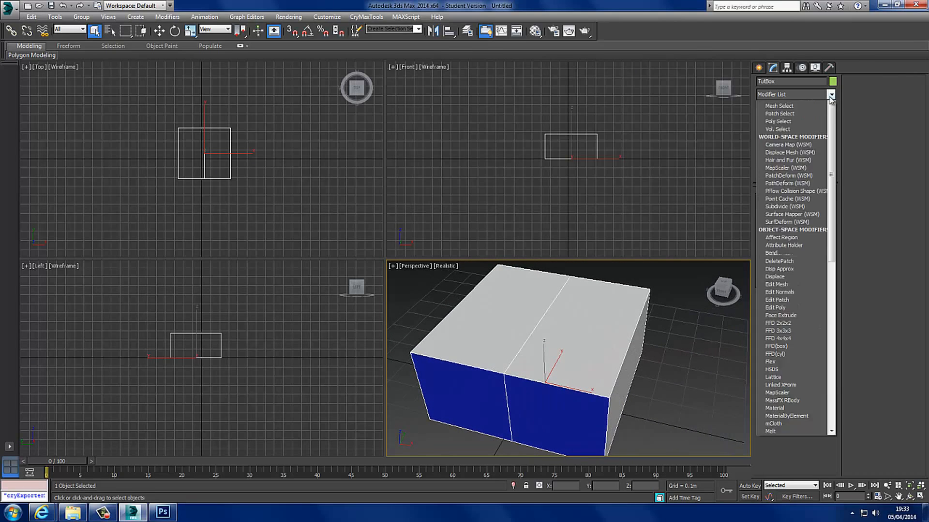
left_click(793, 128)
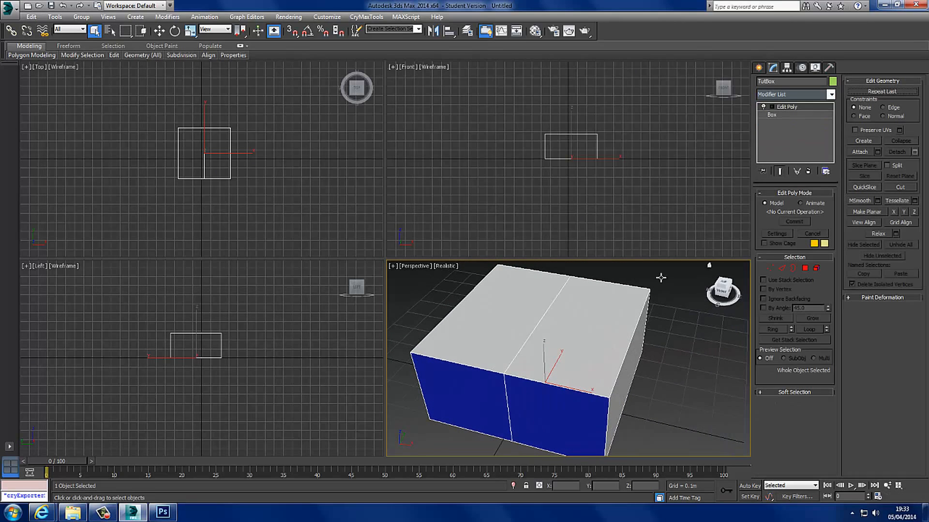
- Enter Polygon sub-object mode on the box's Edit Poly modifier
middle_click_drag(579, 344, 544, 326, "alt")
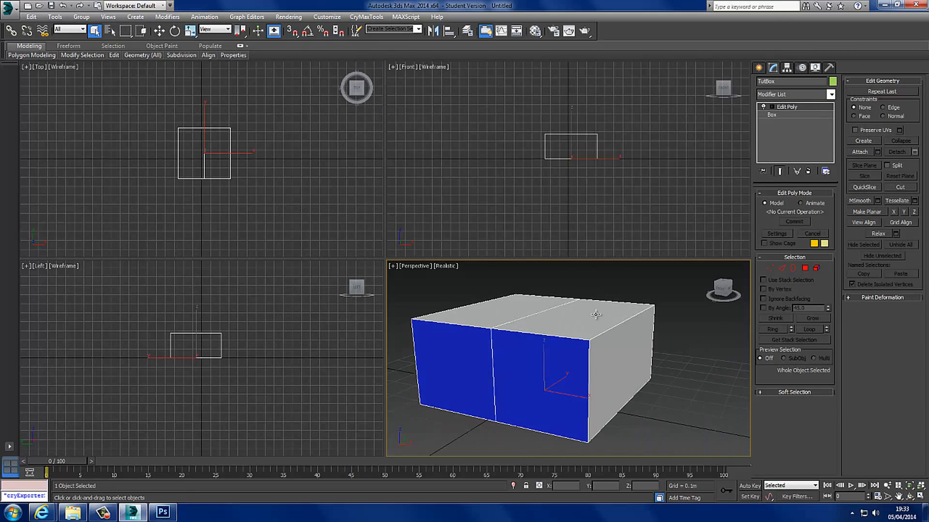
middle_click_drag(618, 368, 642, 376, "alt")
left_click(806, 268)
middle_click_drag(572, 315, 643, 403, "alt")
left_click(544, 369)
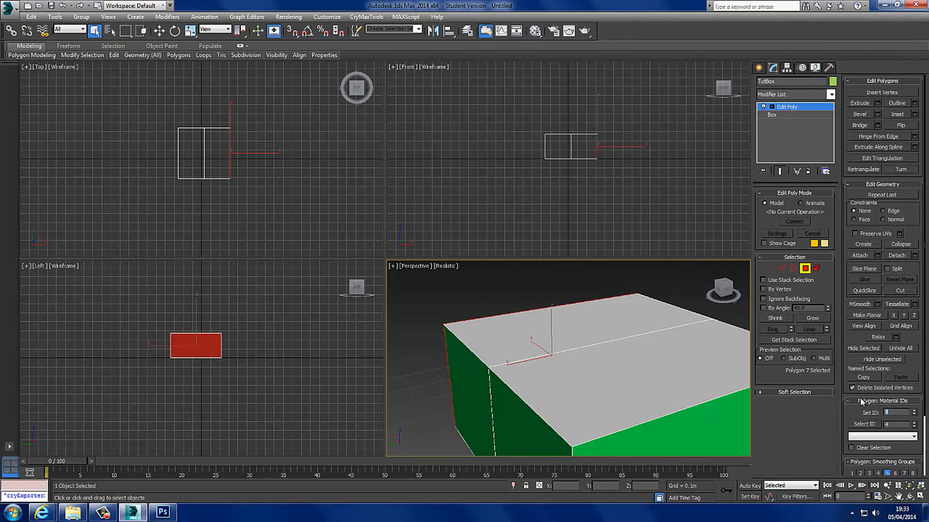
left_click(428, 337)
middle_click_drag(428, 338, 597, 371, "alt")
scroll(590, 354, "down", 3)
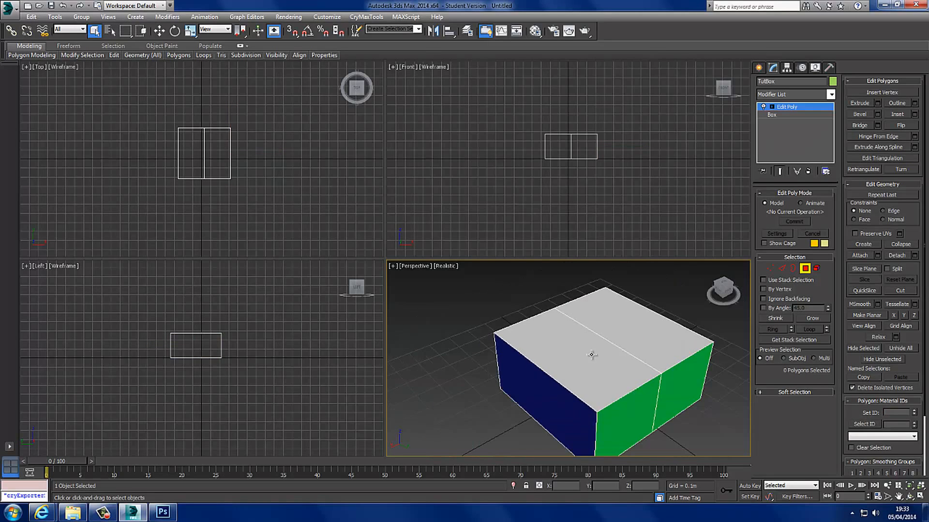
- Select the box's two top polygons and set their material ID to 3 so they use the green sub-material
left_click(557, 362)
left_click(610, 334, "ctrl")
middle_click_drag(609, 333, 648, 367, "alt")
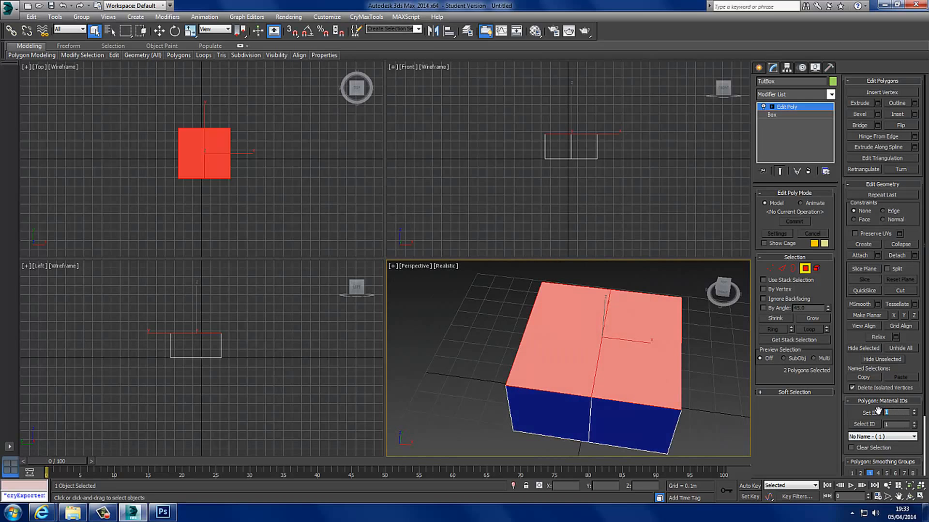
key("Return")
left_click(697, 341)
middle_click_drag(624, 373, 752, 136, "alt")
left_click(759, 67)
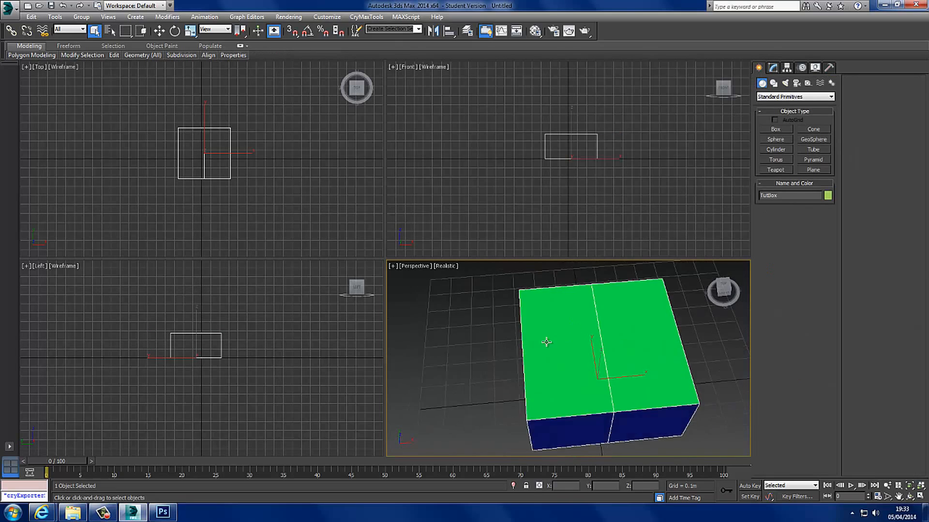
- Clone the TutBox in place as a copy
middle_click_drag(545, 340, 517, 315, "alt")
middle_click_drag(615, 353, 603, 320, "alt")
scroll(589, 341, "up", 4)
scroll(589, 341, "down", 4)
scroll(598, 336, "up", 3)
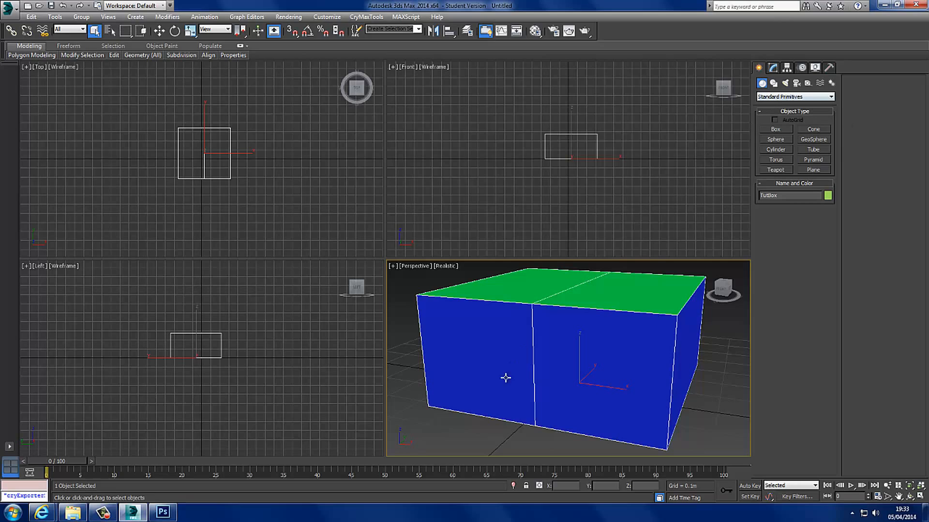
key("ctrl+v")
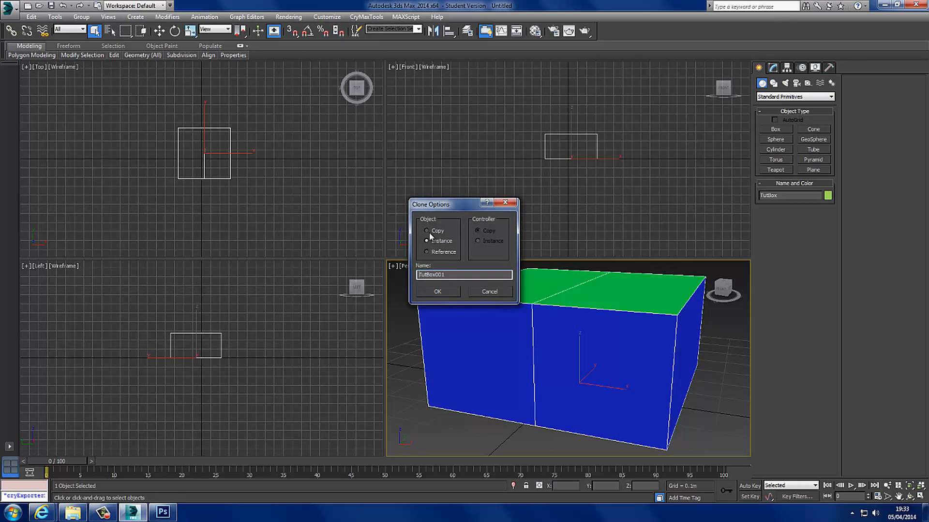
left_click(437, 291)
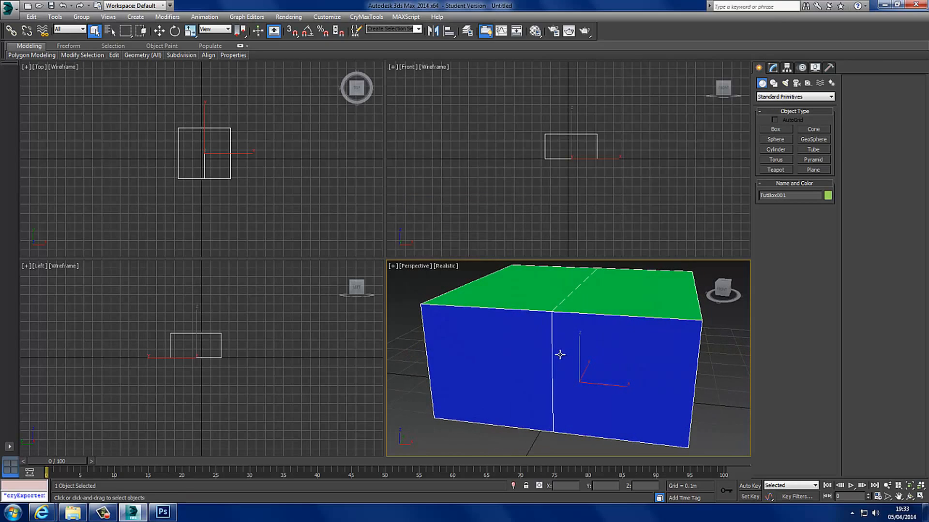
- Select the original box and rename it proxy in the Modify panel
scroll(560, 355, "down", 3)
left_click(564, 345)
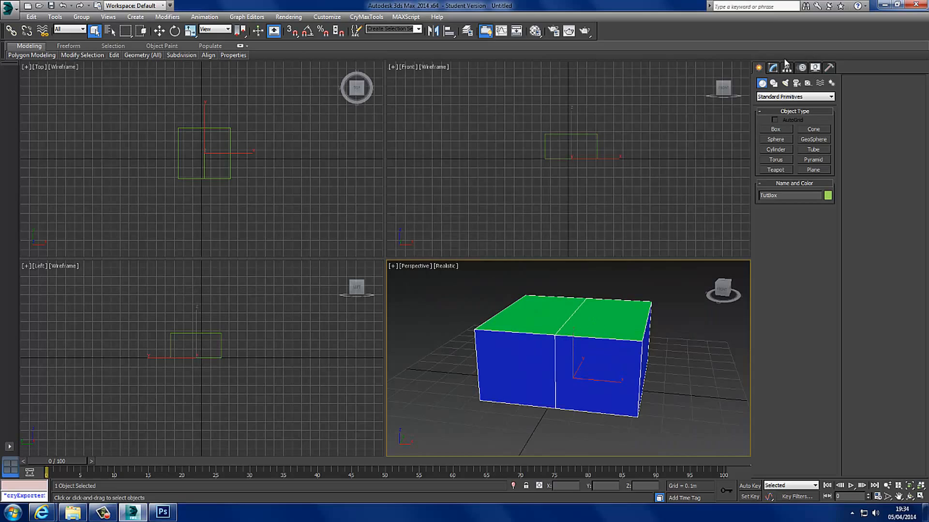
left_click(772, 67)
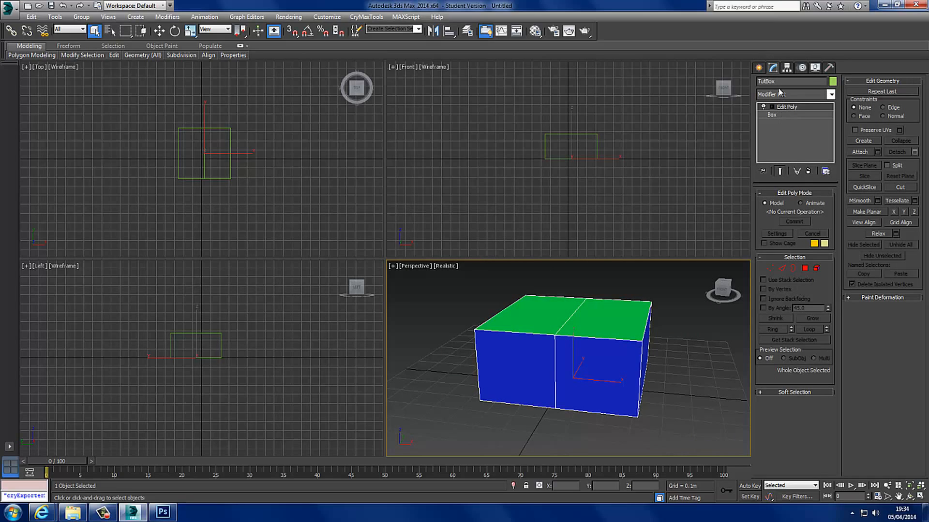
left_click_drag(778, 81, 695, 78)
type("proxy")
- In Polygon mode, select all of the proxy's polygons and set their material ID to 1
left_click(804, 268)
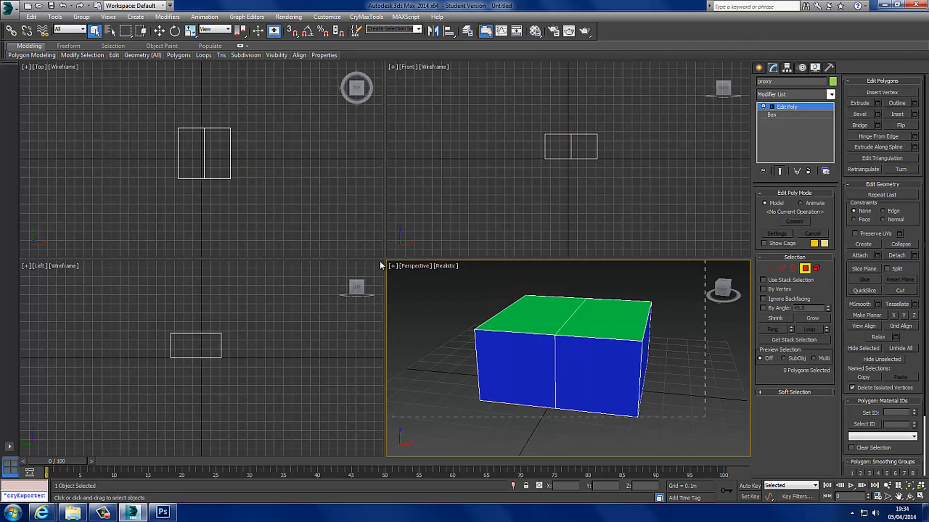
key("ctrl+a")
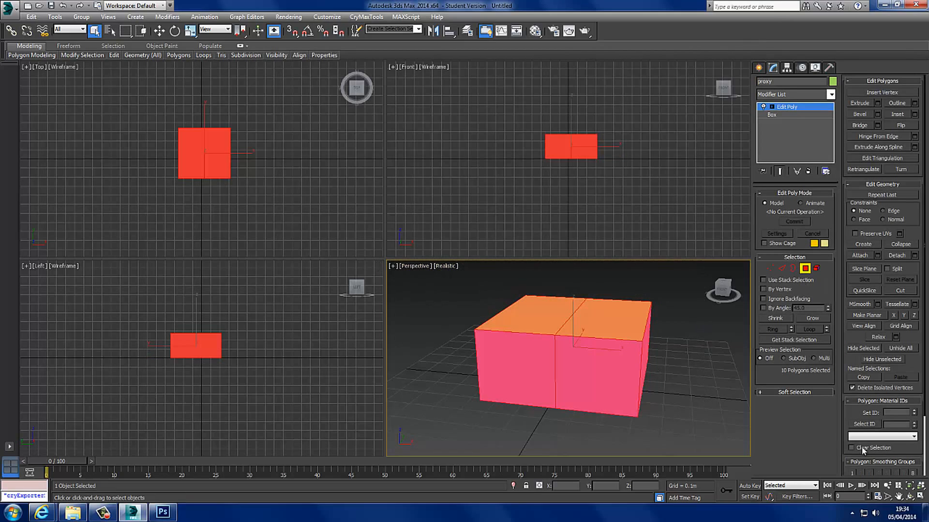
left_click(898, 412)
type("1")
key("Return")
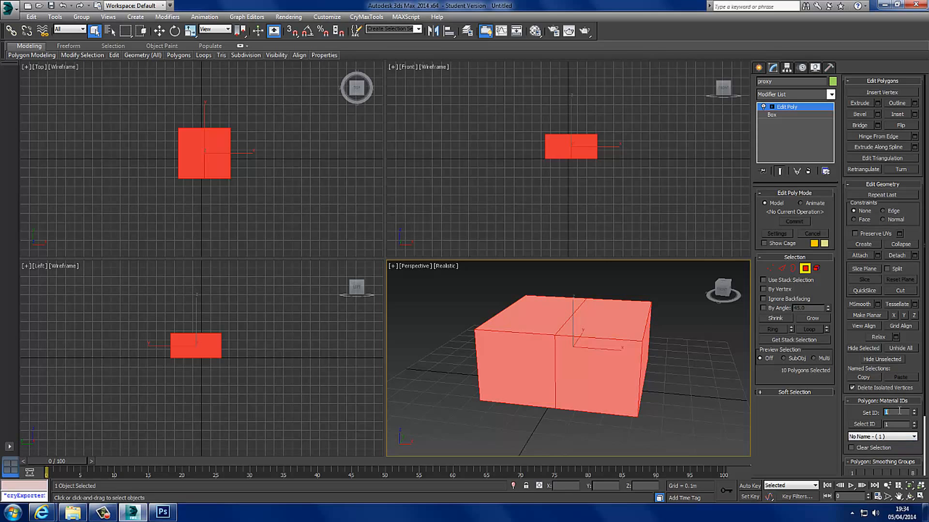
- Open the proxy's Object Properties and inspect its User Defined properties tab
left_click(669, 358)
middle_click_drag(532, 368, 643, 386, "alt")
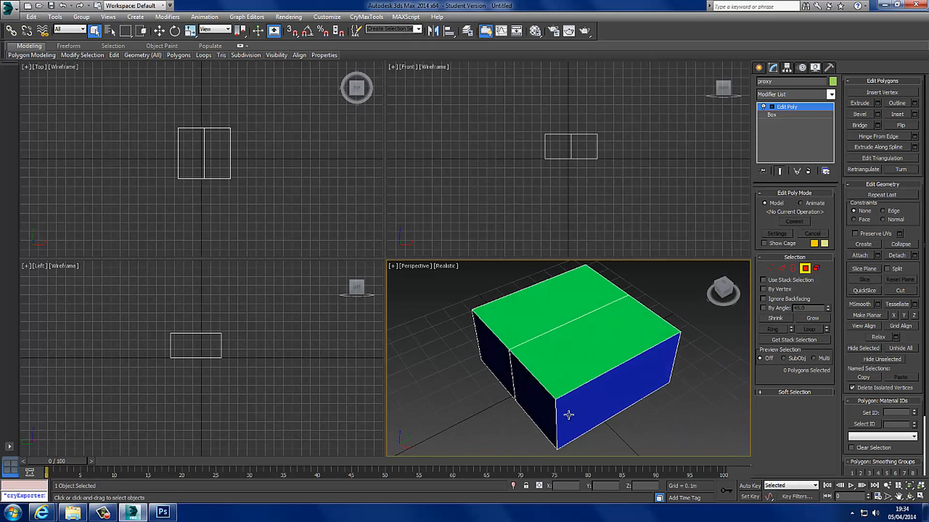
middle_click_drag(568, 415, 590, 413, "alt")
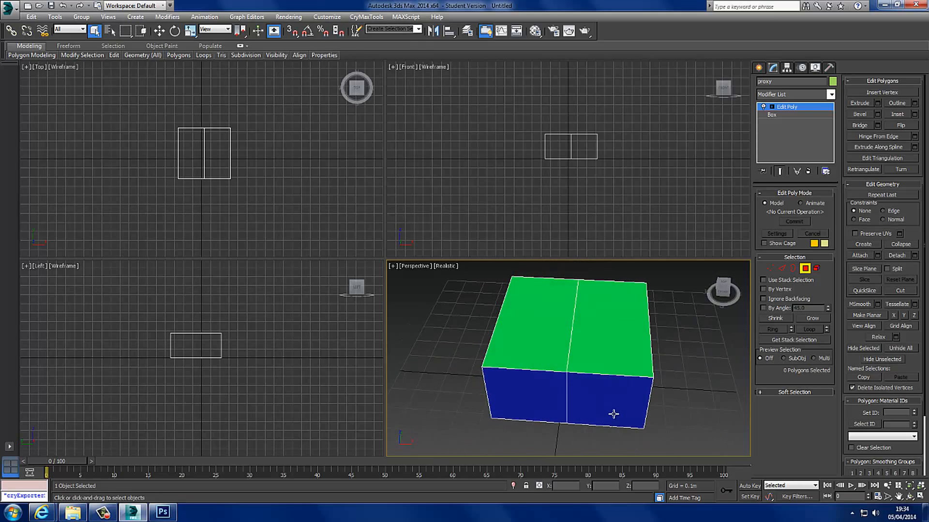
middle_click_drag(595, 414, 608, 364, "alt")
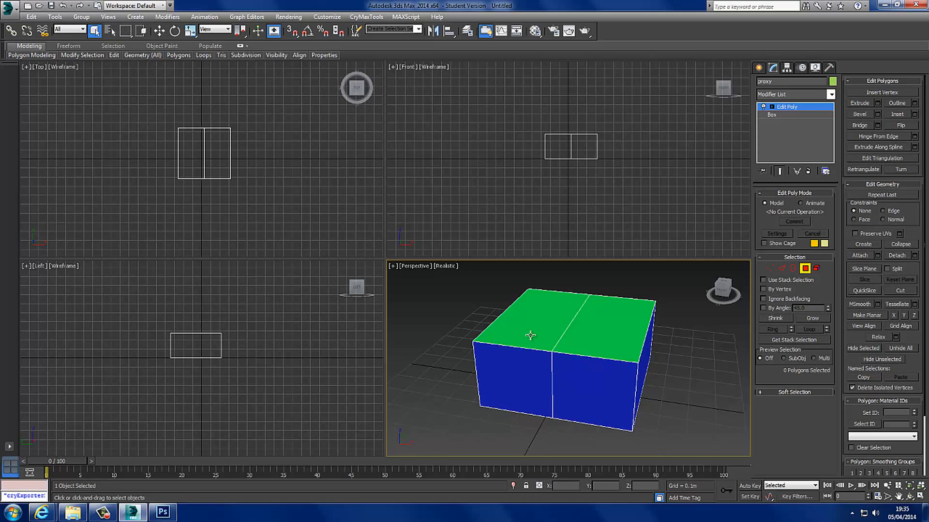
mouse_move(557, 344)
middle_mouse_down("alt")
mouse_move(566, 344)
mouse_move(533, 342)
mouse_move(570, 343)
mouse_move(554, 331)
mouse_move(550, 340)
middle_mouse_up("alt")
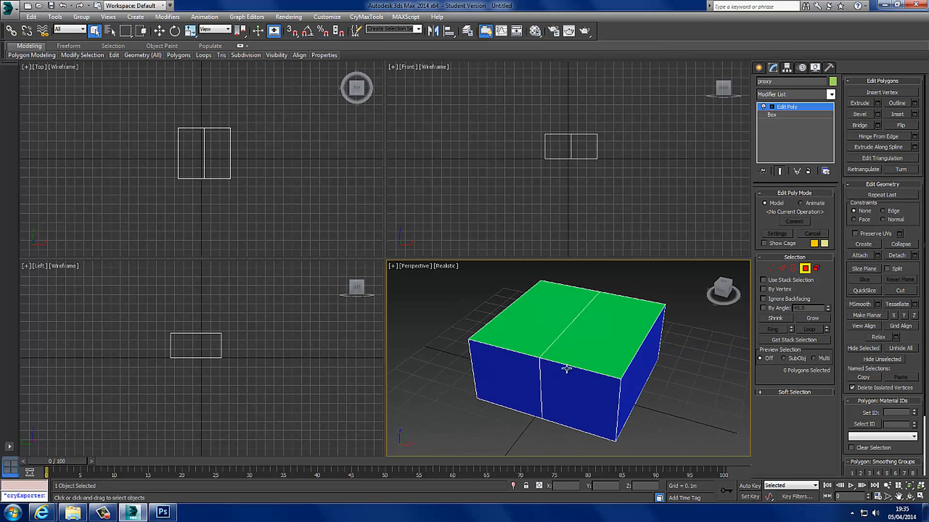
middle_click_drag(546, 361, 623, 325, "alt")
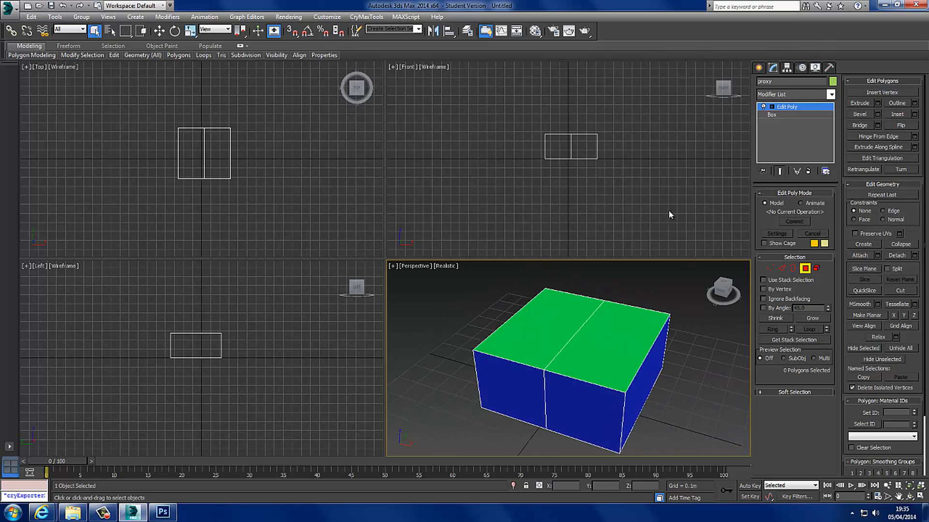
right_click(553, 343)
left_click(587, 399)
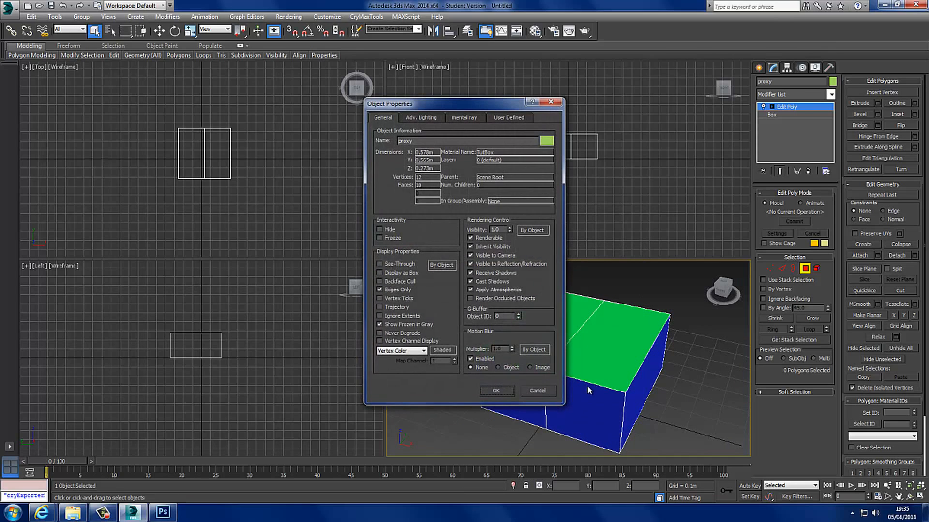
left_click(511, 118)
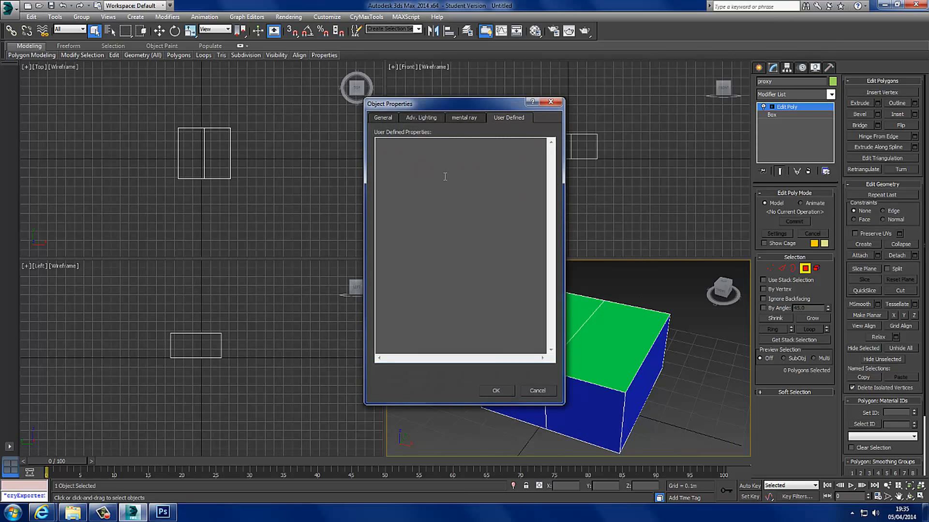
left_click(495, 391)
- Open the Utilities panel and review the utility button set configuration
middle_click_drag(629, 358, 615, 389, "alt")
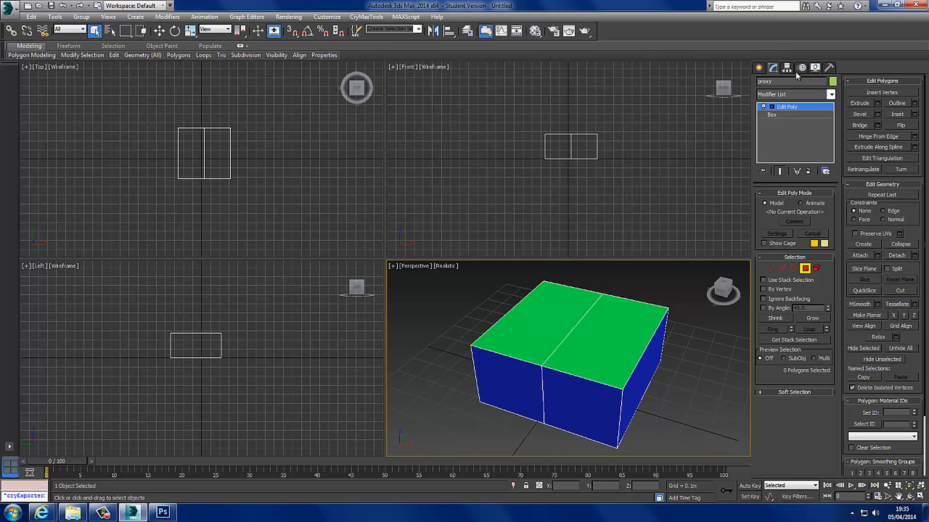
left_click(829, 68)
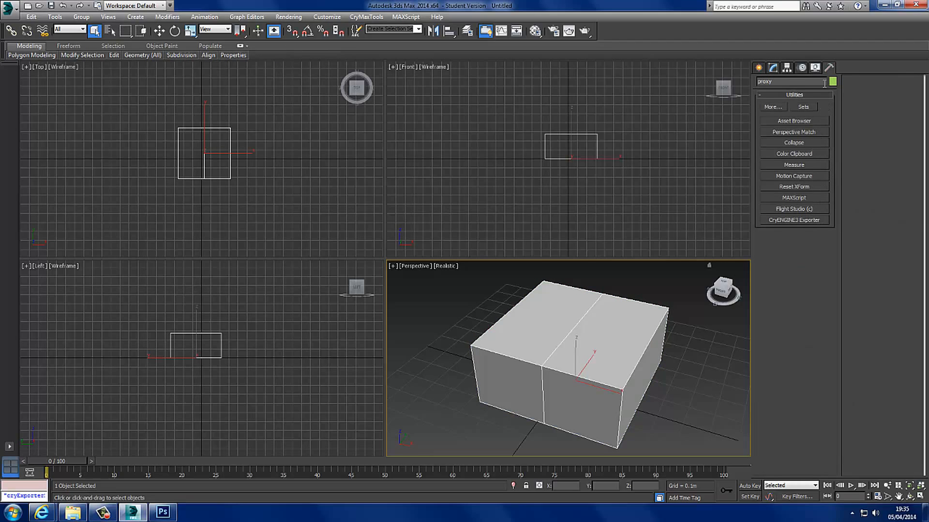
left_click(823, 106)
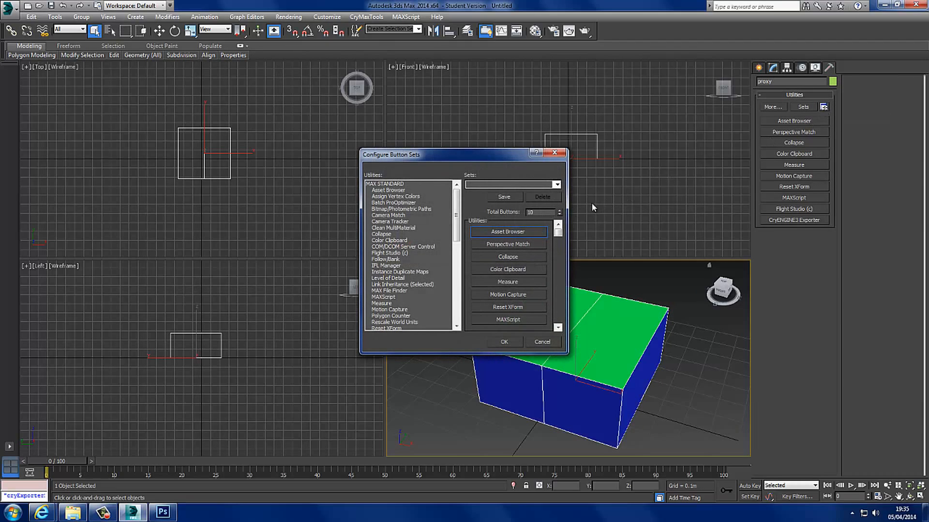
left_click_drag(558, 231, 544, 332)
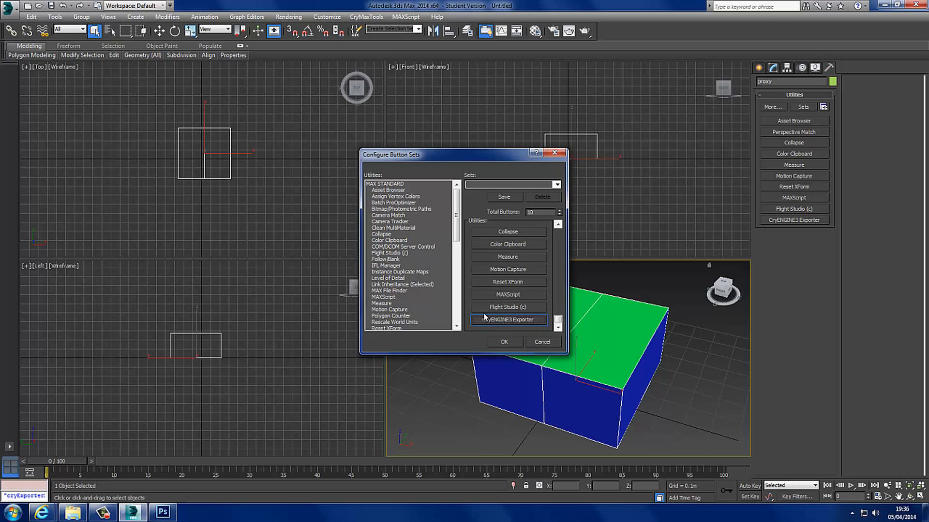
left_click(506, 344)
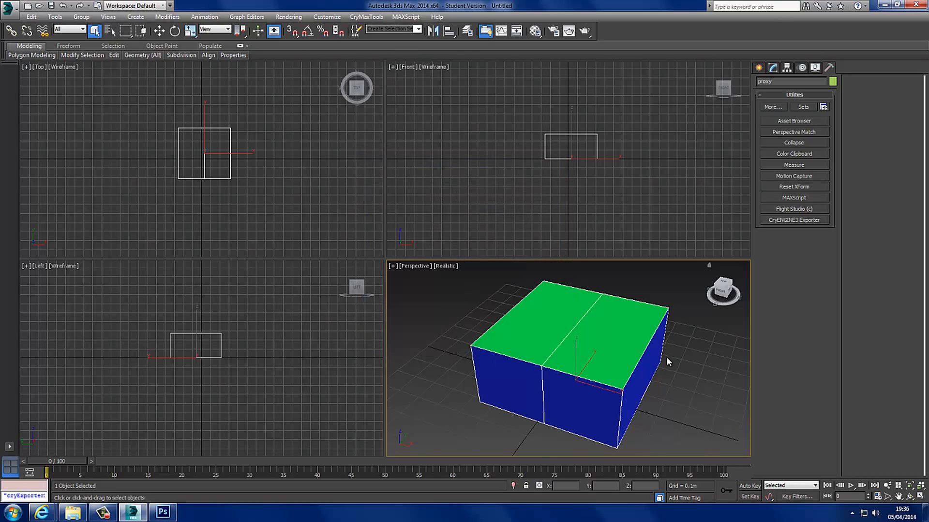
- Open the CryENGINE3 Exporter utility
mouse_move(666, 357)
middle_mouse_down("alt")
mouse_move(667, 369)
mouse_move(677, 345)
middle_mouse_up("alt")
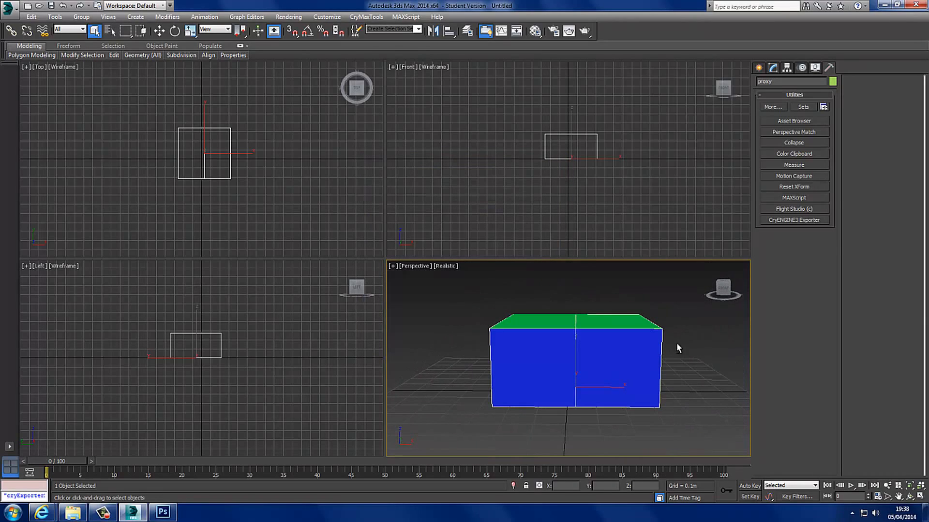
left_click(785, 222)
middle_click_drag(543, 332, 563, 322, "alt")
scroll(583, 334, "down", 1)
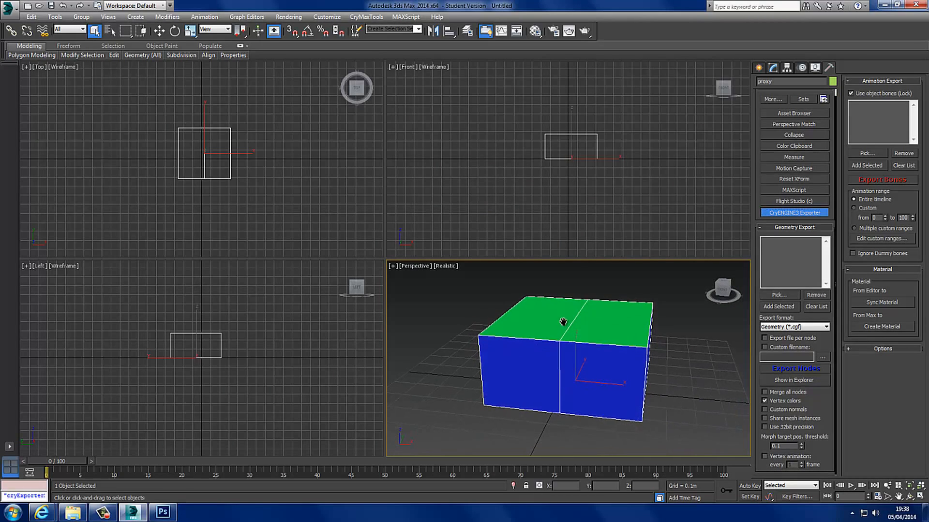
- Select both boxes and add them to the Geometry Export list
left_click_drag(433, 283, 566, 337)
left_click_drag(729, 430, 715, 394)
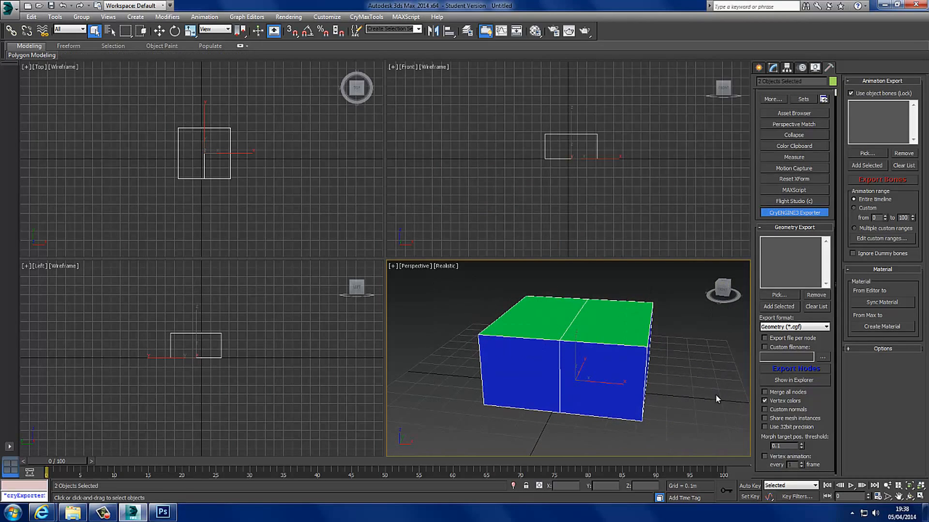
left_click(780, 306)
- Rename the copied box TutBox
left_click(773, 247)
left_click(701, 317)
left_click(612, 357)
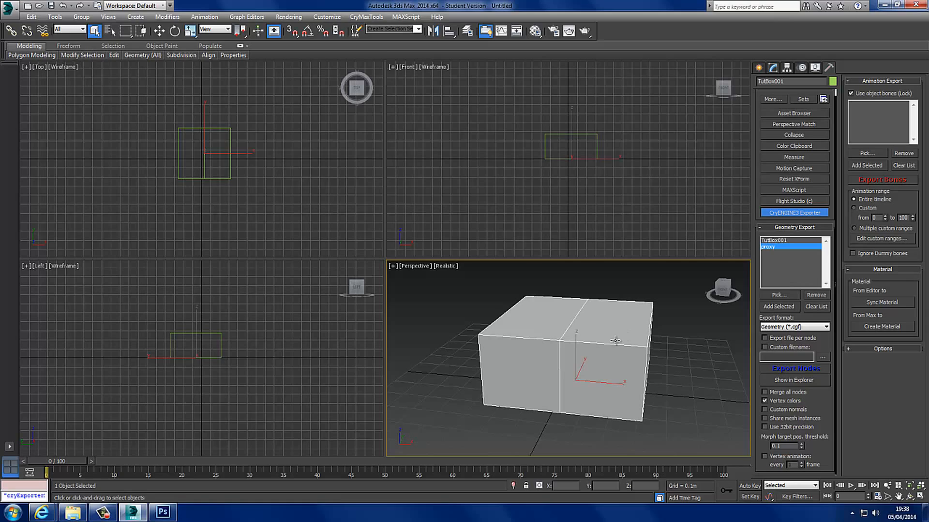
left_click_drag(780, 83, 773, 83)
key("BackSpace")
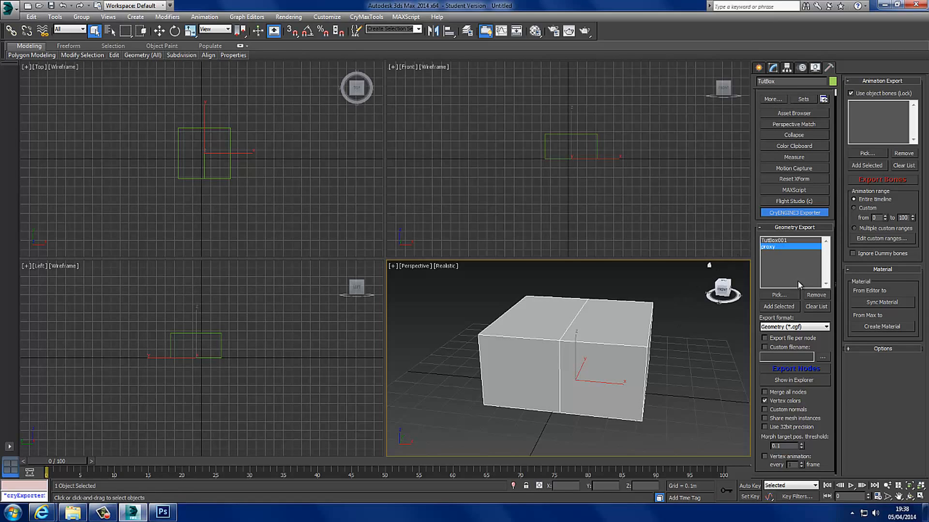
- Remove the TutBox entry from the Geometry Export list and add the selected box again
left_click(790, 241)
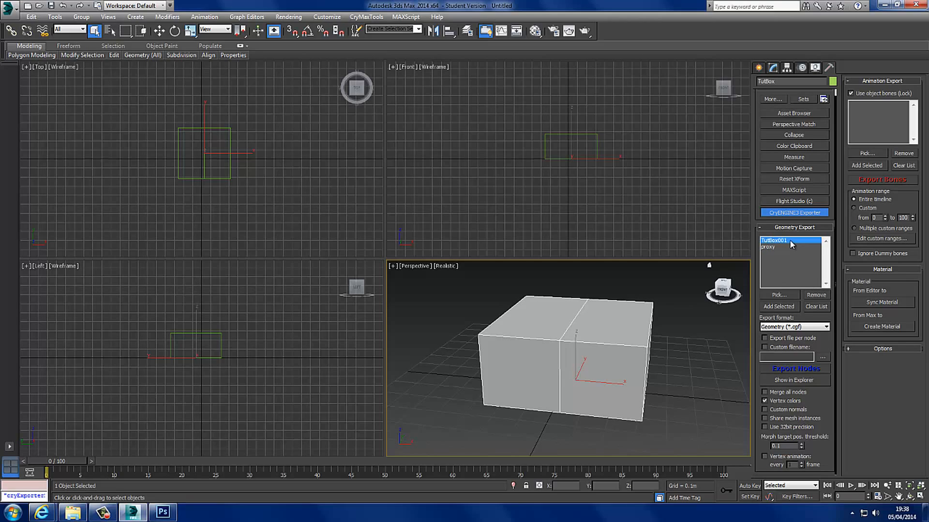
left_click(814, 295)
left_click(788, 307)
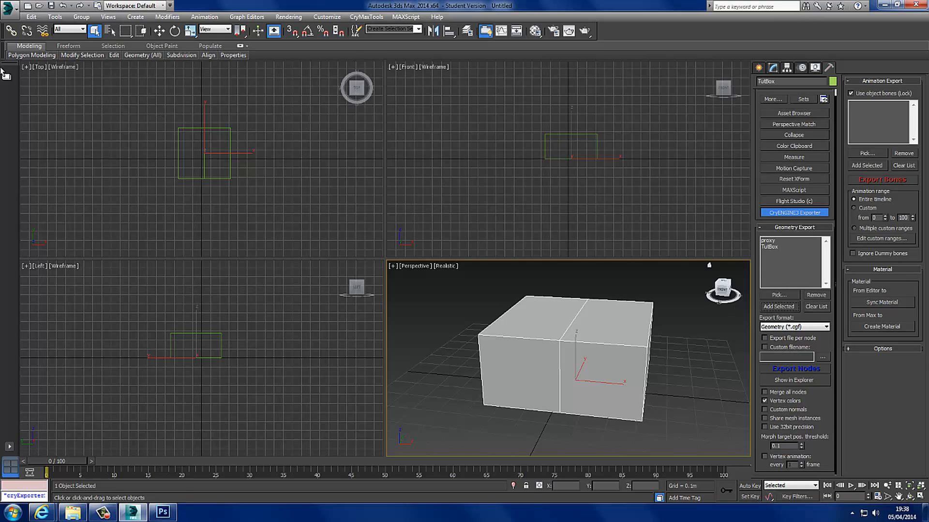
- Save the scene as TutBox in the CryEngine GameSDK Objects TutBox folder
left_click(14, 11)
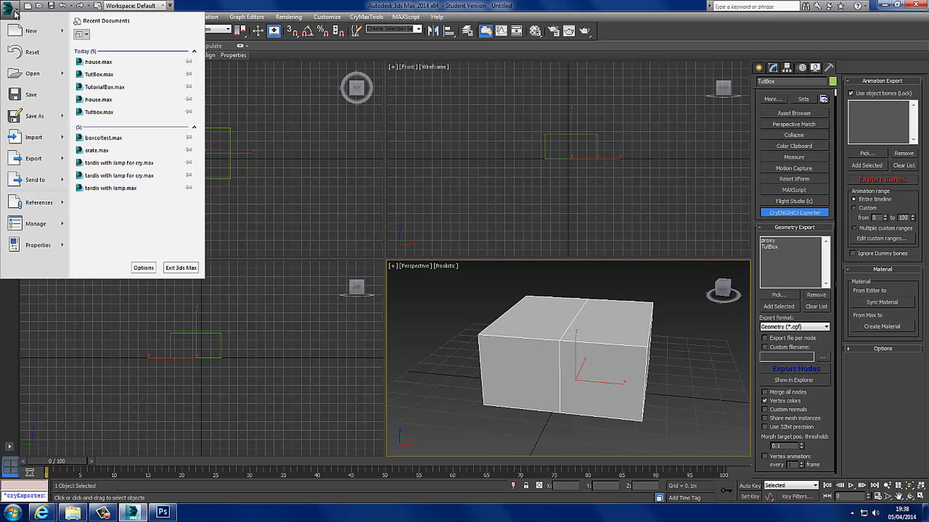
left_click(29, 94)
left_click(28, 149)
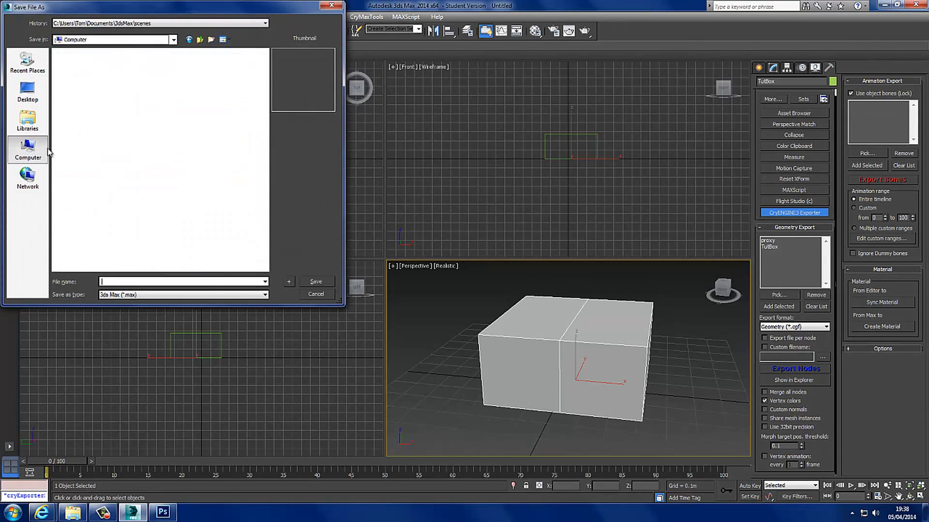
double_click(135, 91)
double_click(74, 75)
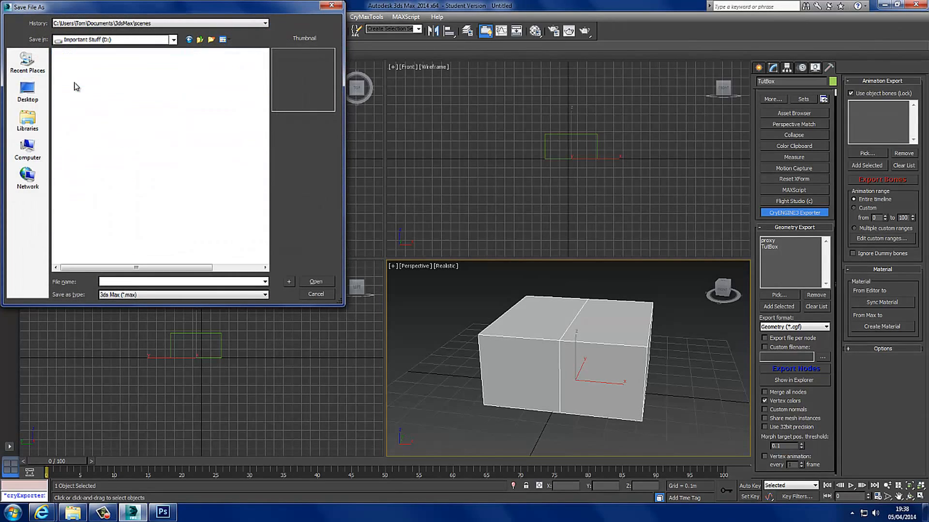
double_click(75, 84)
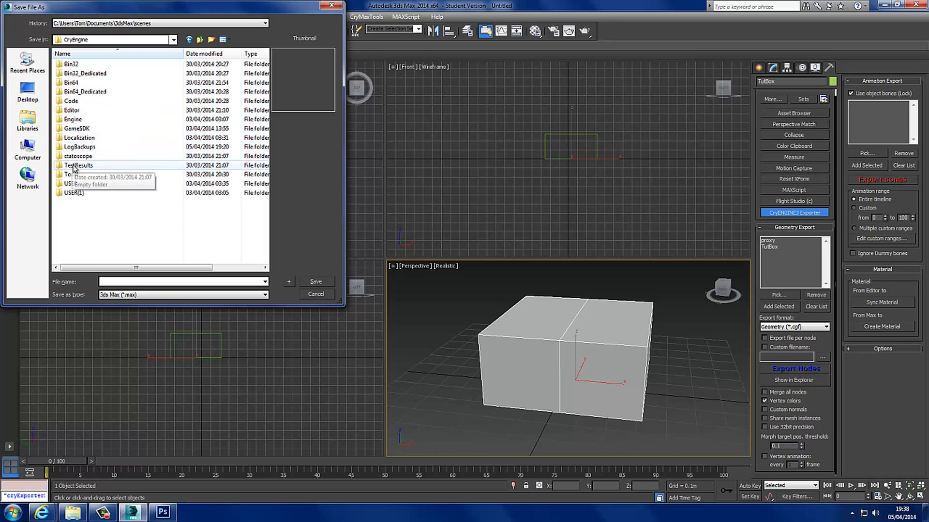
left_click(75, 119)
double_click(76, 129)
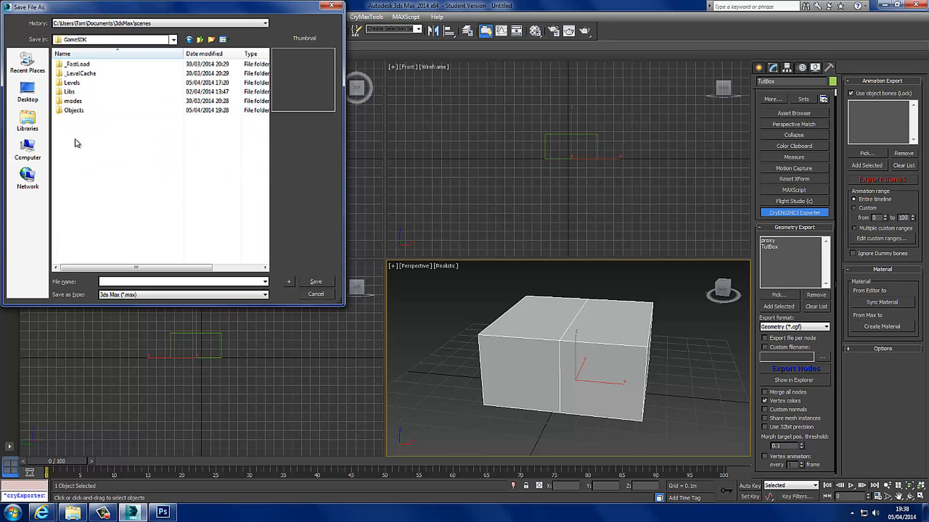
double_click(76, 116)
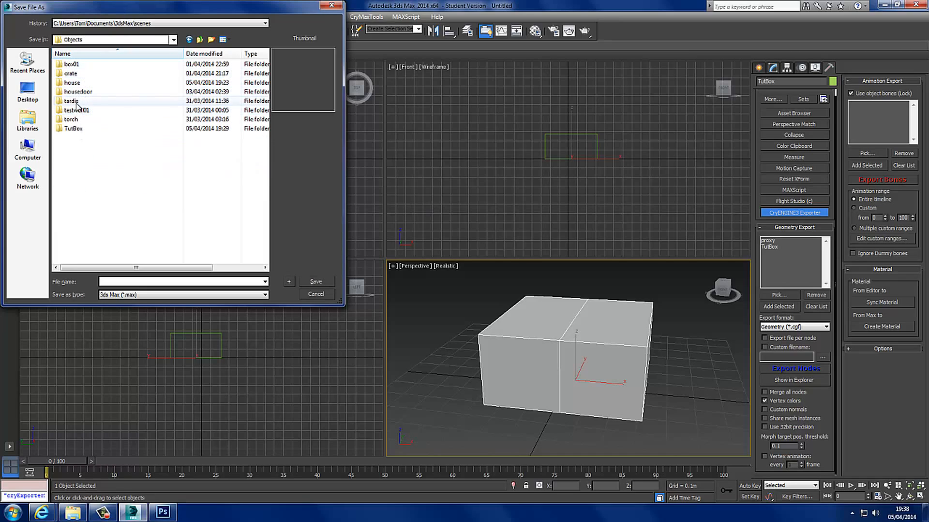
double_click(75, 129)
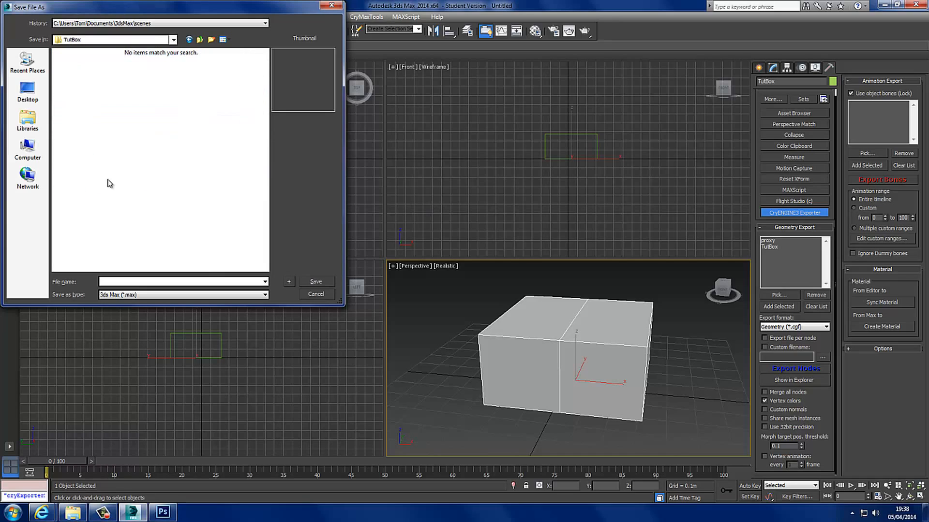
left_click(124, 282)
type("TutBox")
key("Return")
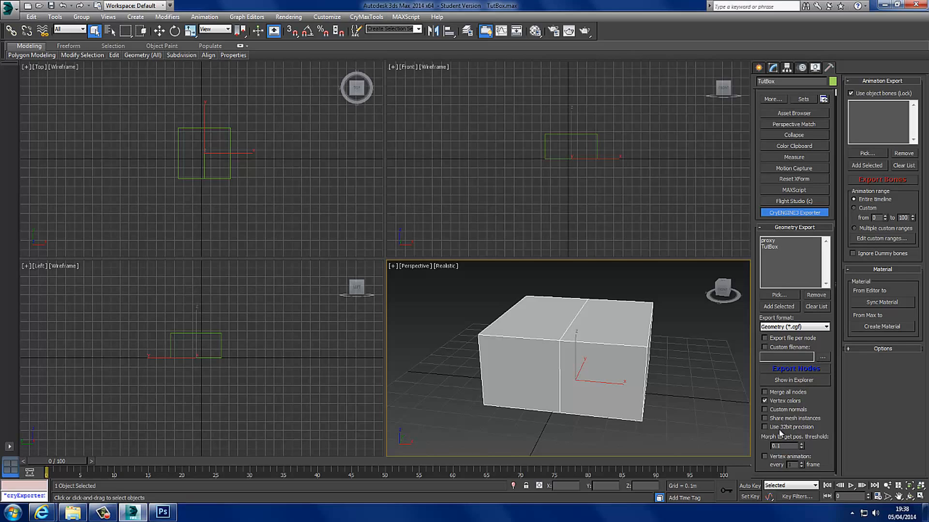
- Enable a custom export filename and set it to TutBox.cgf in the GameSDK Objects TutBox folder
left_click(770, 348)
left_click(822, 358)
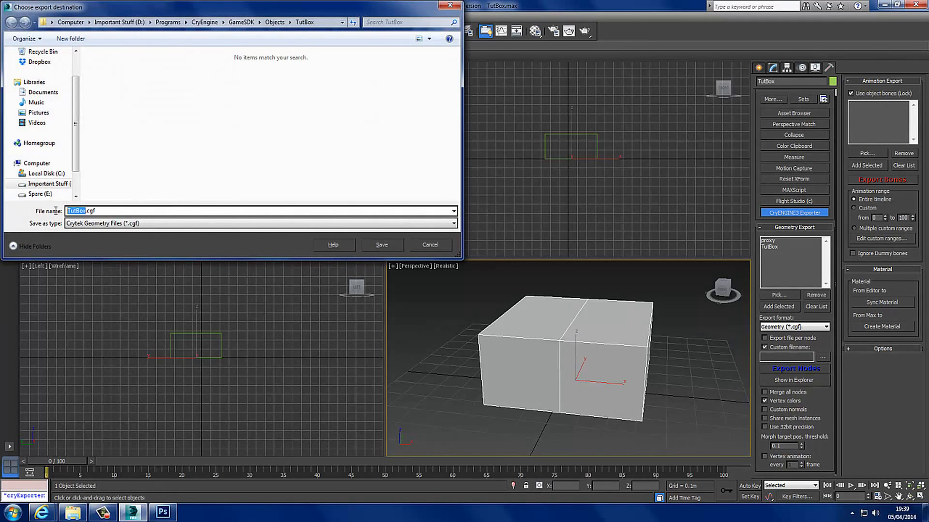
left_click(83, 211)
left_click(379, 245)
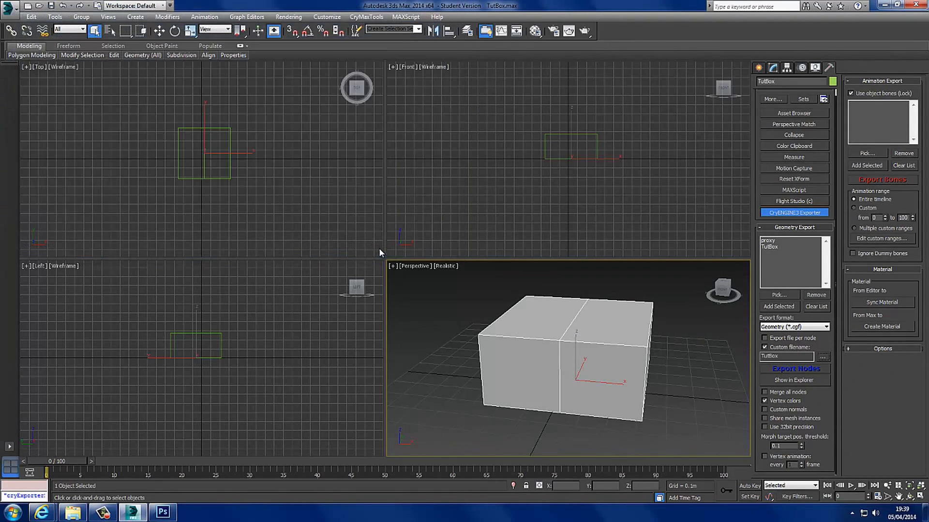
- Export the geometry nodes to the TutBox CGF file
left_click(793, 370)
left_click(535, 31)
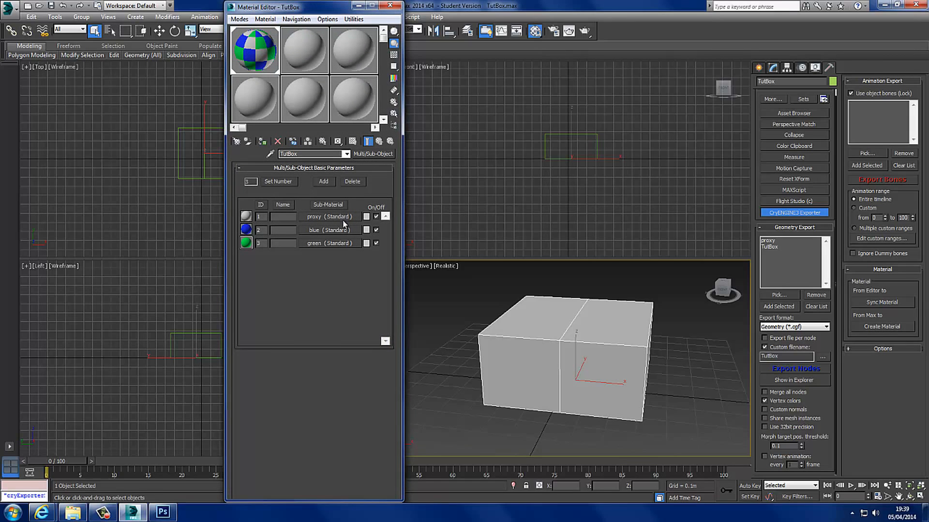
left_click(390, 5)
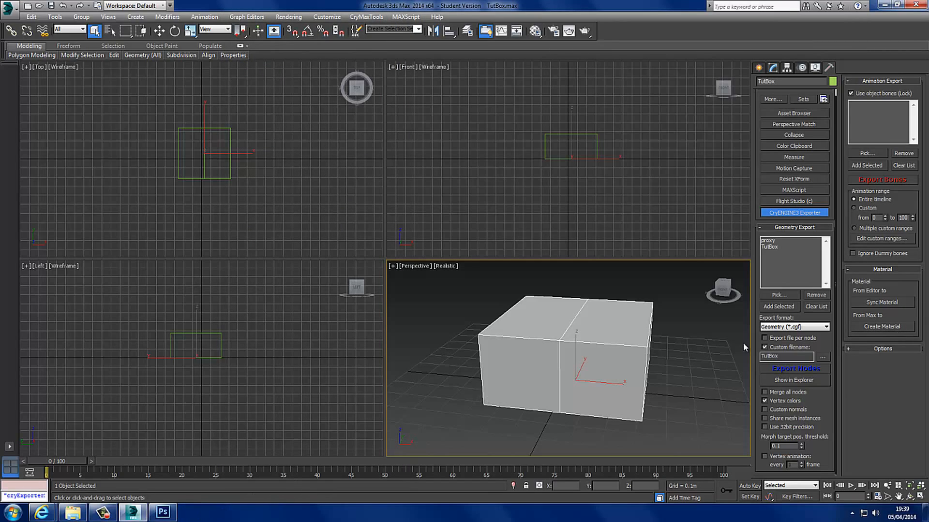
- Create a Sandbox material from the Max material, saving it as TutBox in the Objects TutBox folder
left_click(878, 327)
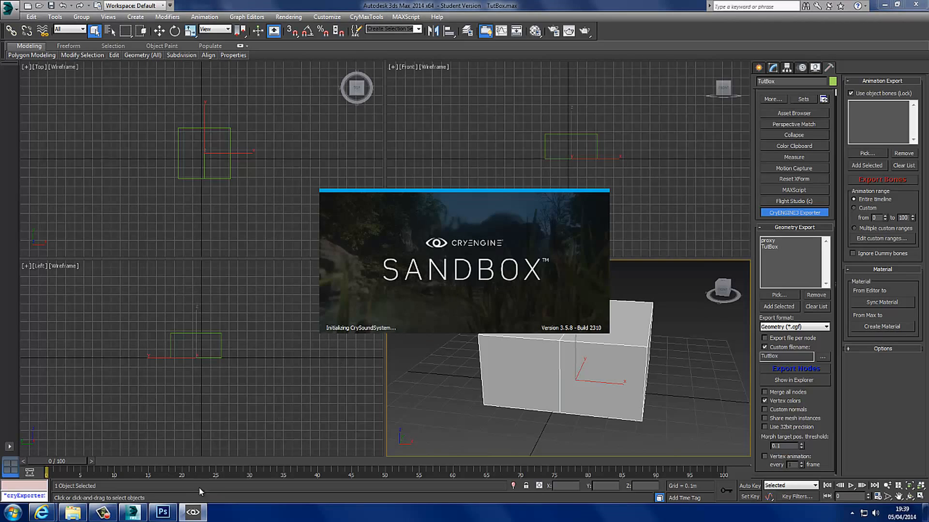
left_click(525, 293)
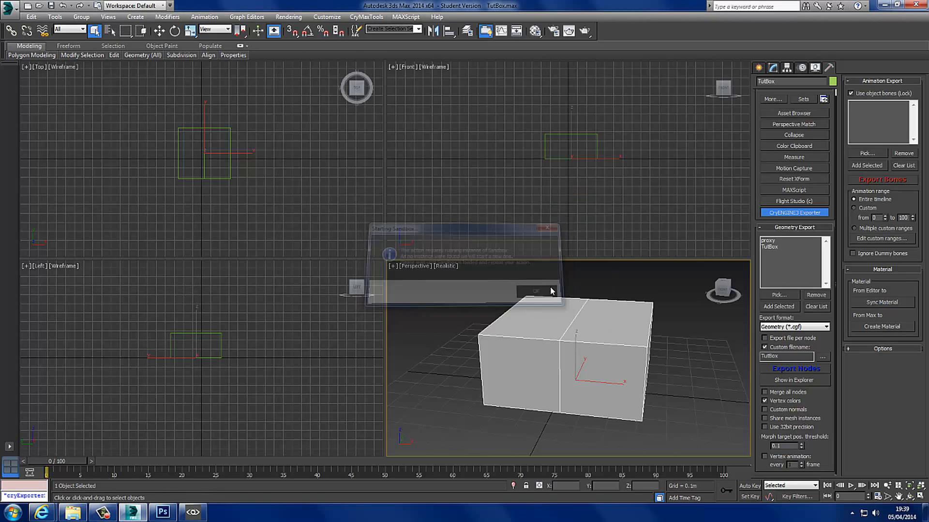
left_click(201, 514)
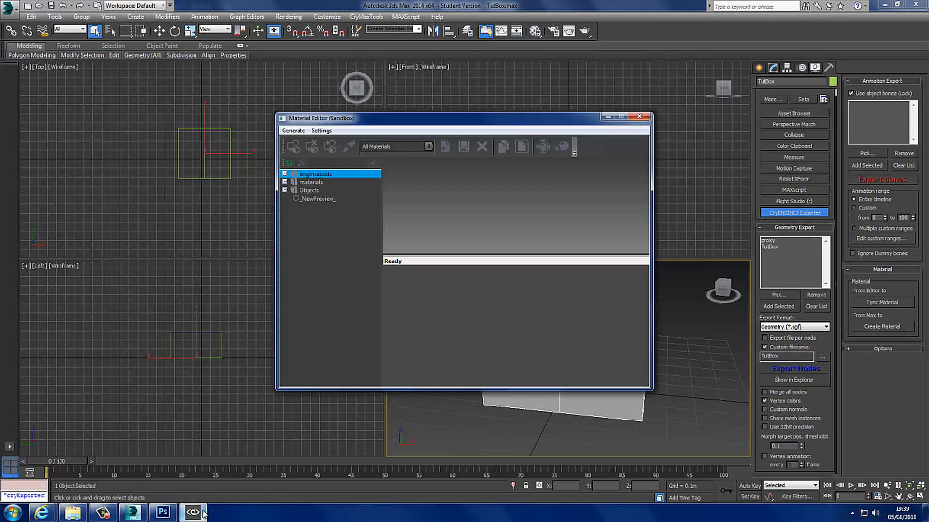
left_click(886, 326)
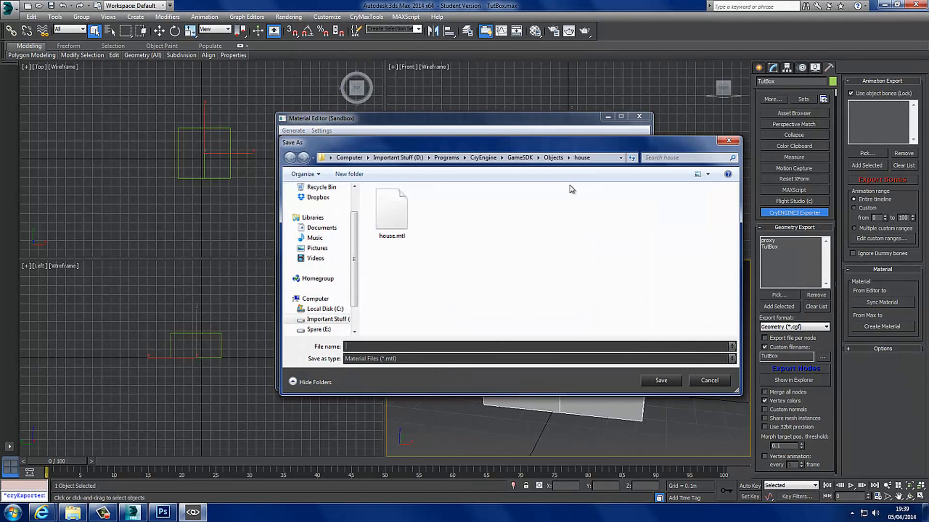
left_click(552, 157)
double_click(406, 272)
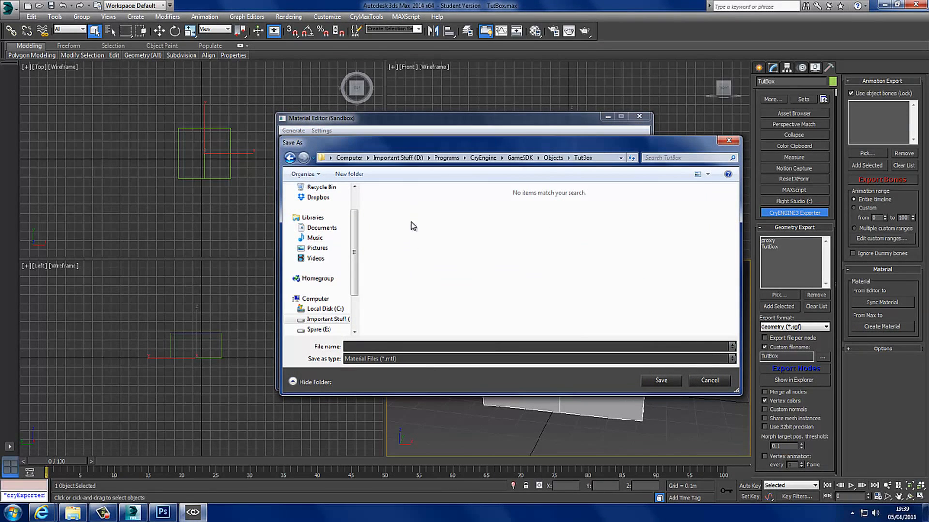
left_click(390, 345)
type("TutBox")
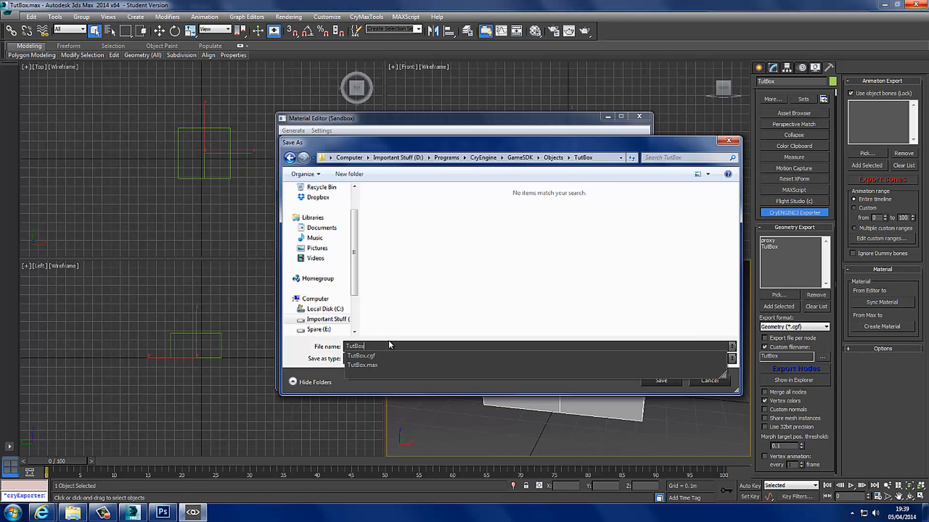
key("Return")
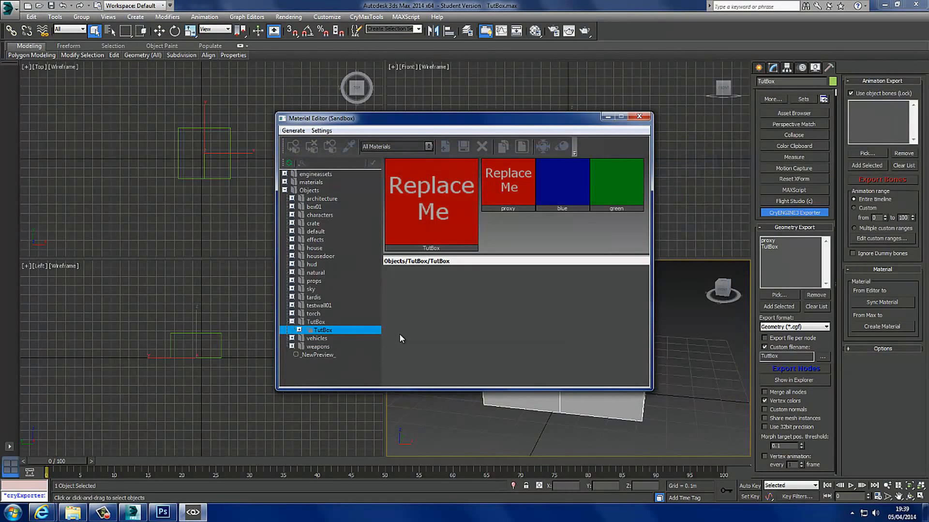
- Set the proxy sub-material's surface type to plastic
left_click(494, 190)
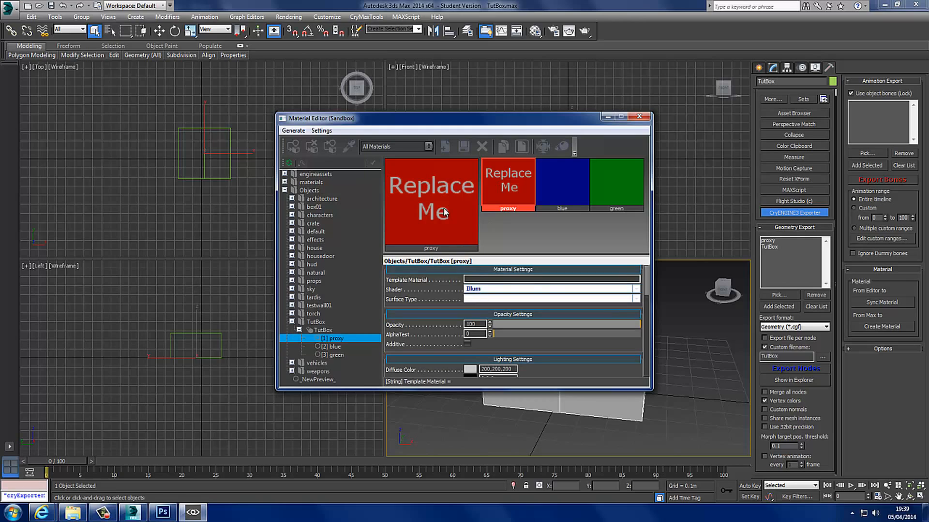
left_click(478, 299)
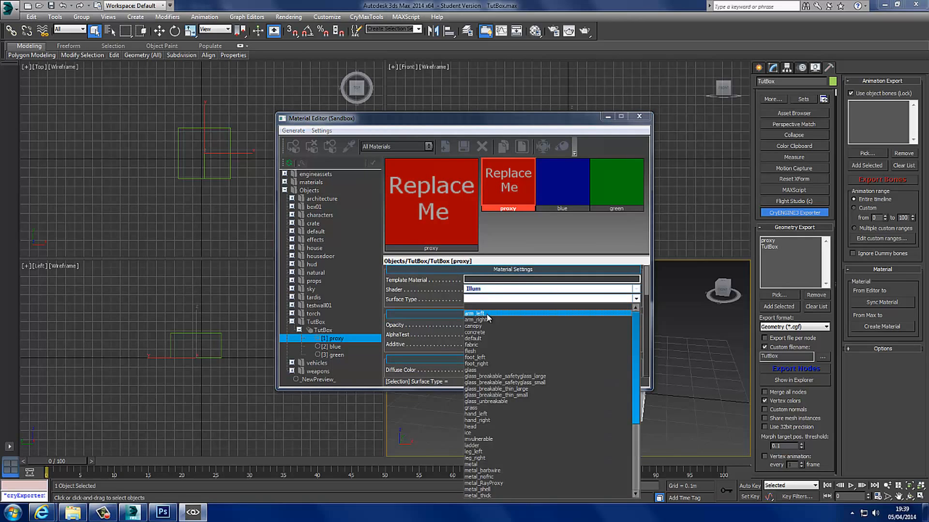
scroll(507, 420, "down", 5)
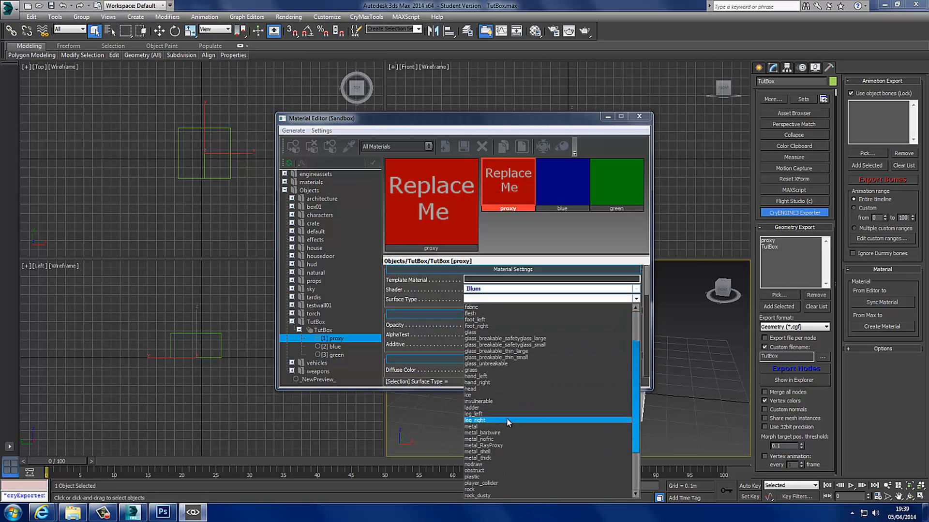
scroll(505, 422, "down", 1)
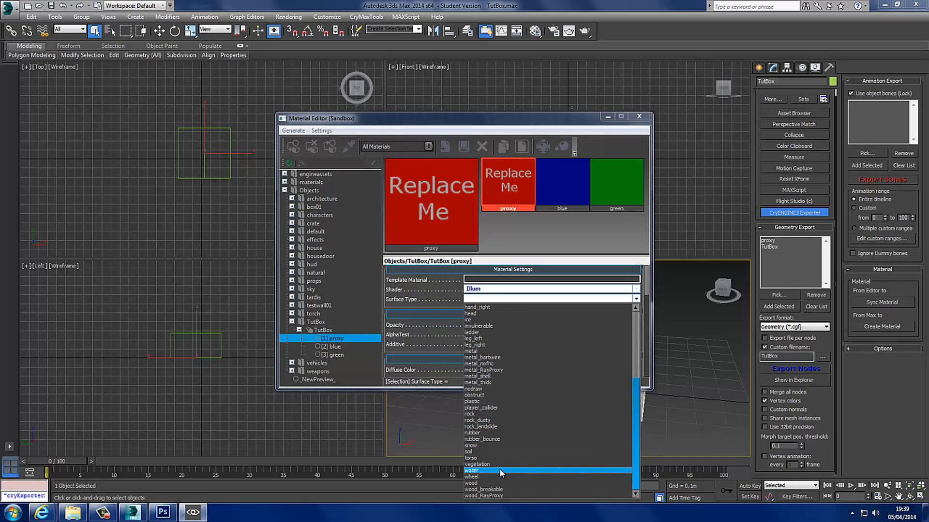
scroll(504, 435, "up", 2)
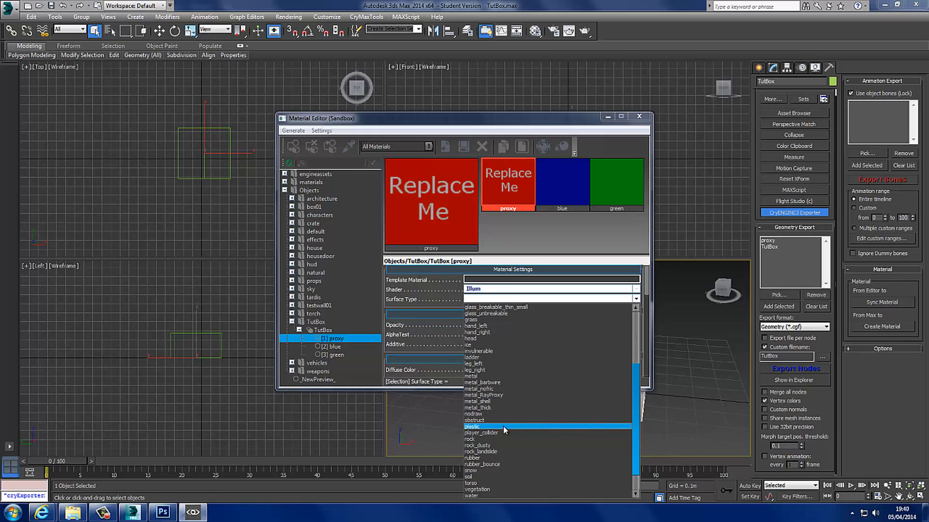
left_click(503, 426)
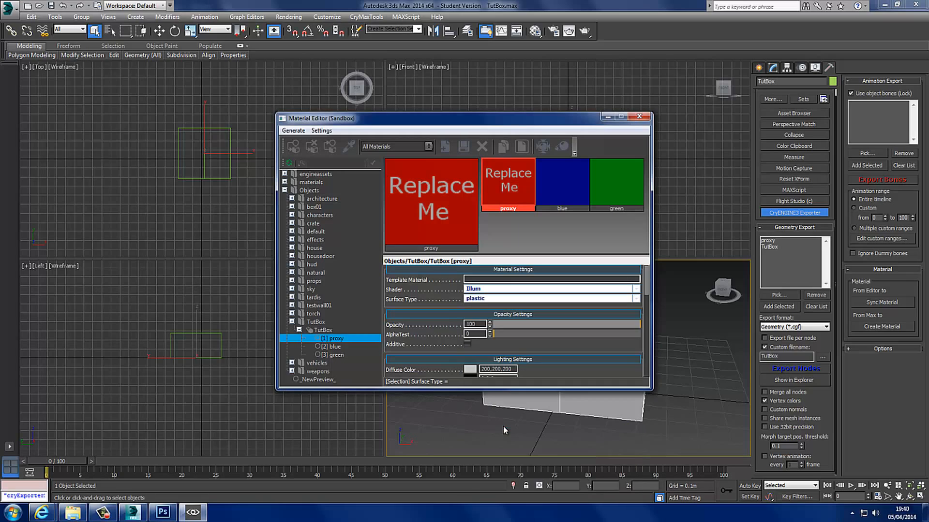
left_click(482, 298)
left_click(481, 299)
left_click(481, 299)
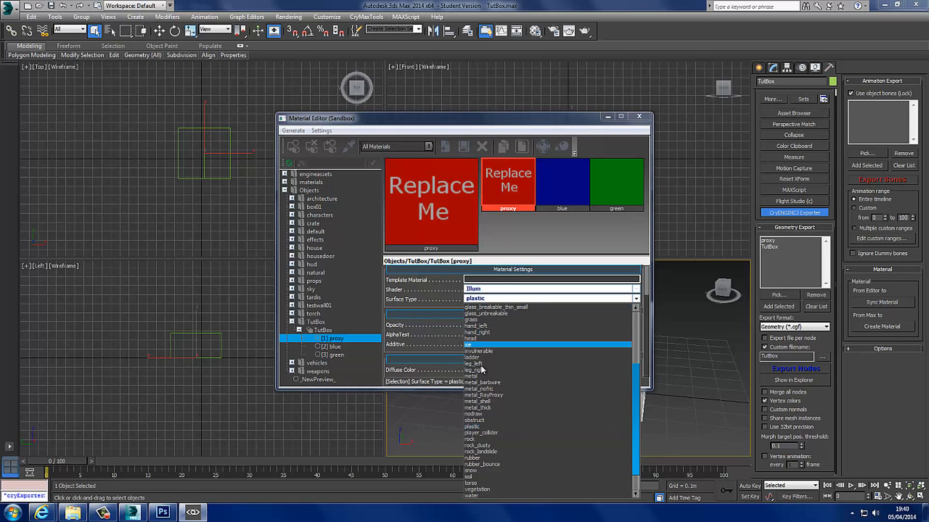
left_click(486, 427)
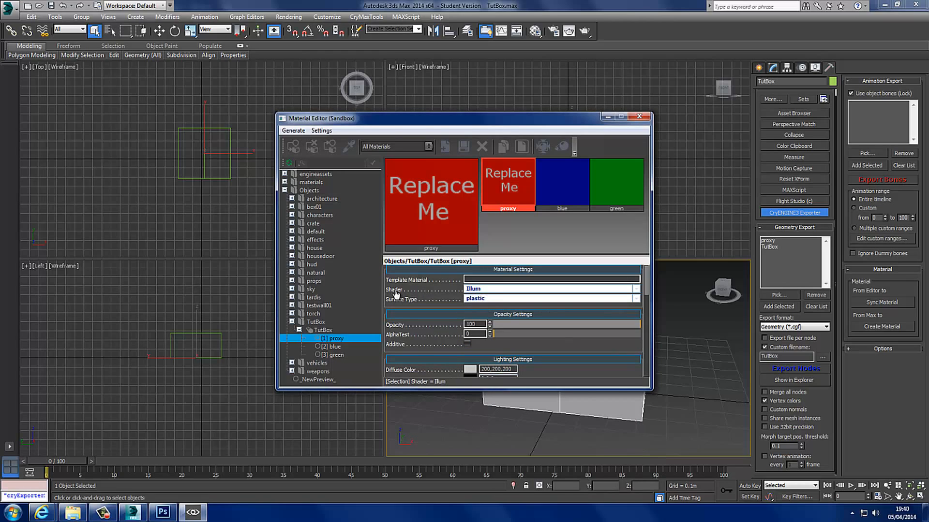
- Set the proxy sub-material's shader to NoDraw
left_click(469, 290)
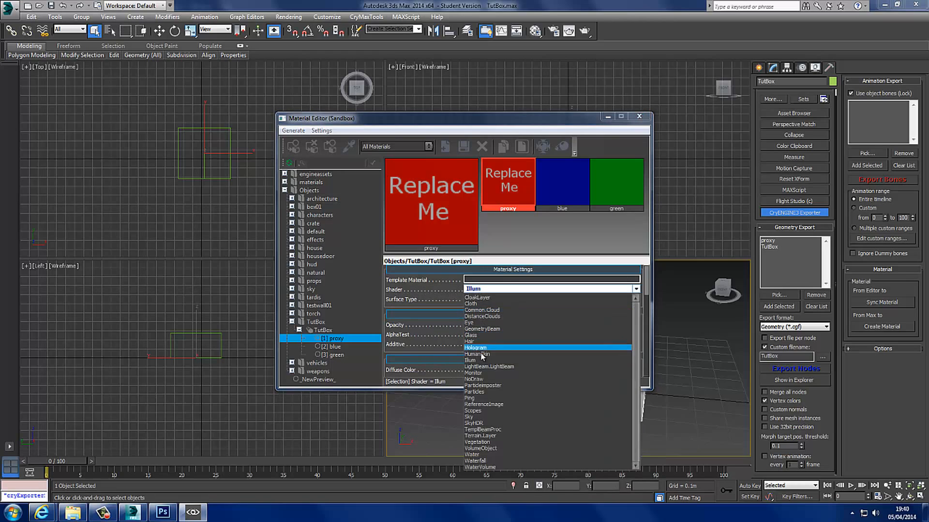
left_click(482, 380)
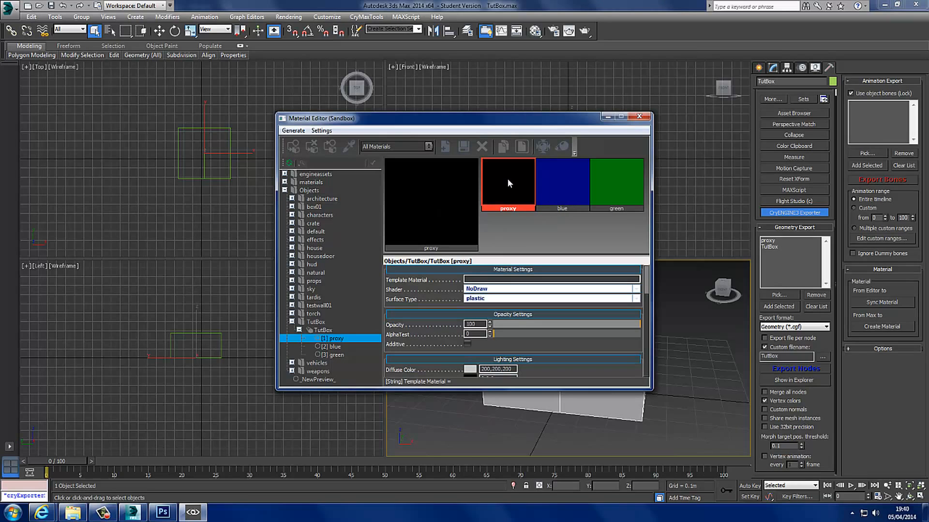
left_click(484, 300)
left_click(483, 300)
- Inspect the blue sub-material's surface type, reselect the proxy sub-material and close the Sandbox material editor
left_click(565, 170)
left_click(485, 299)
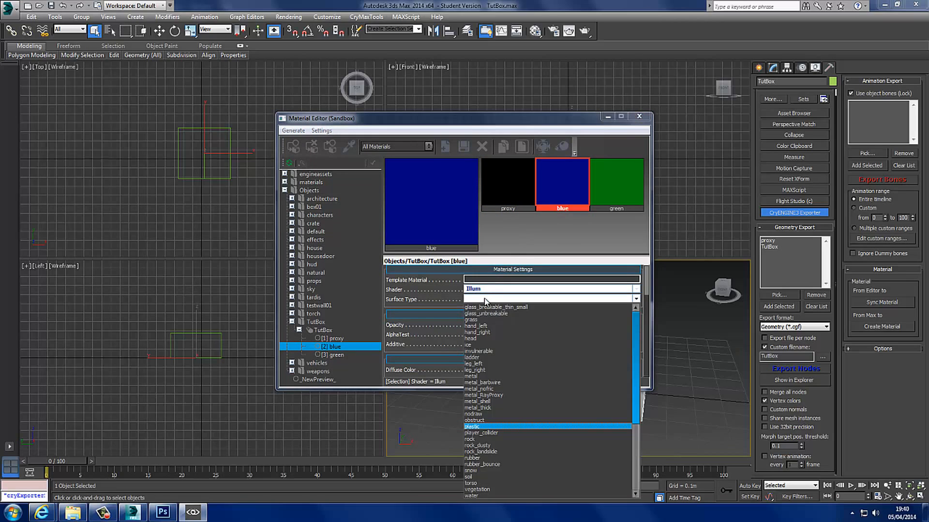
left_click(486, 300)
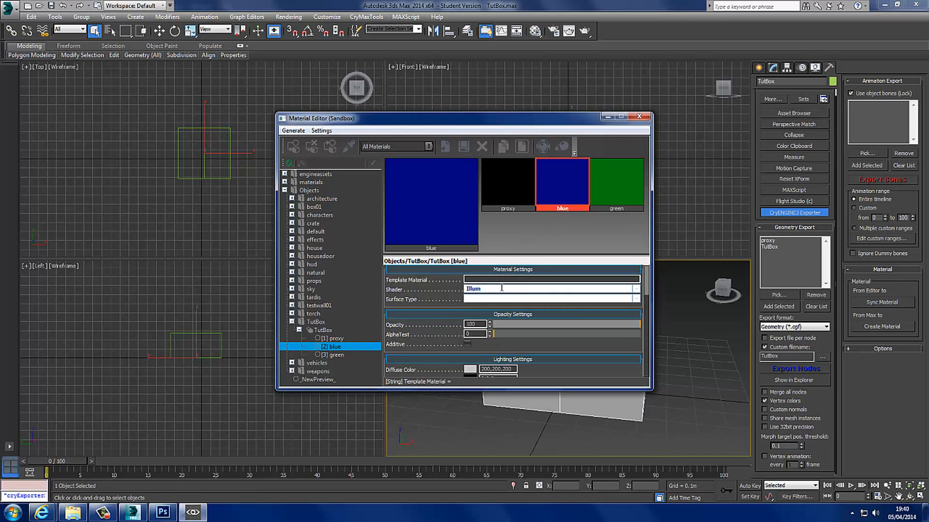
left_click(486, 300)
left_click(485, 301)
left_click(513, 187)
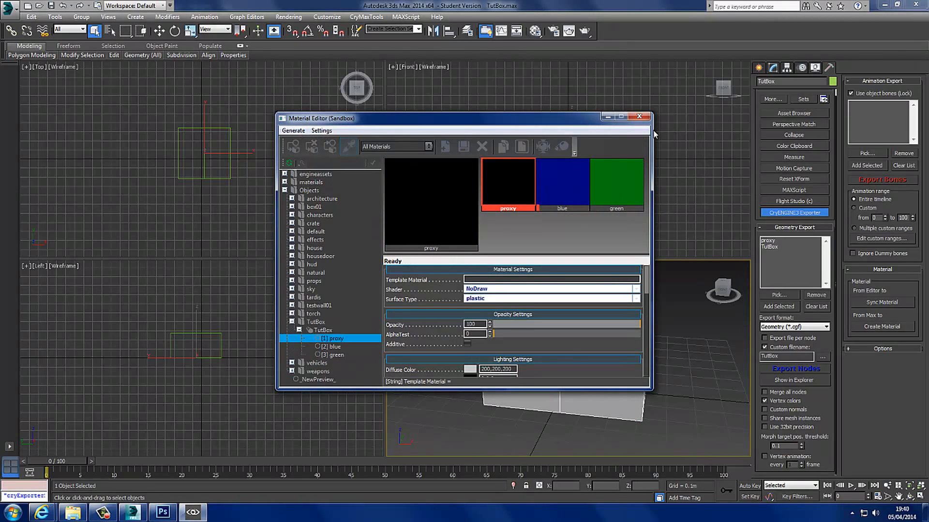
left_click(639, 118)
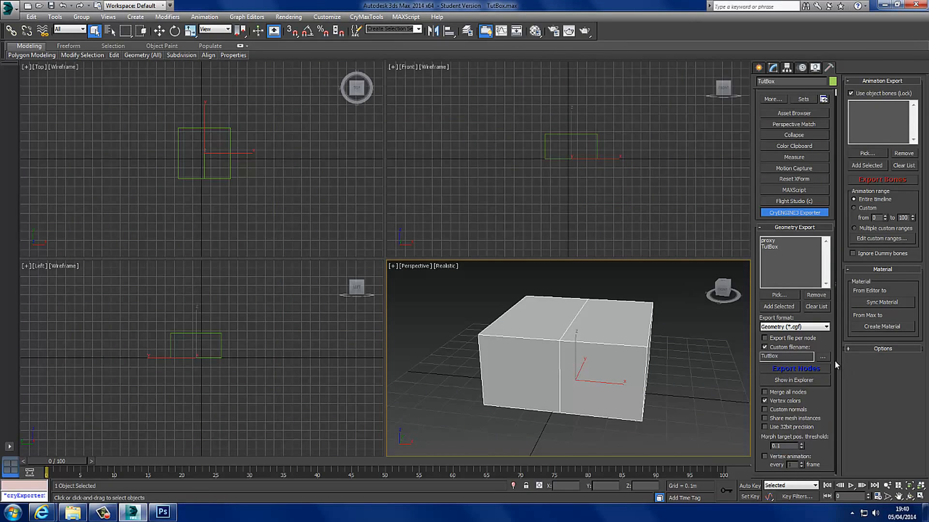
- Switch to CryEngine Sandbox and open the Tutorial level
left_click(885, 4)
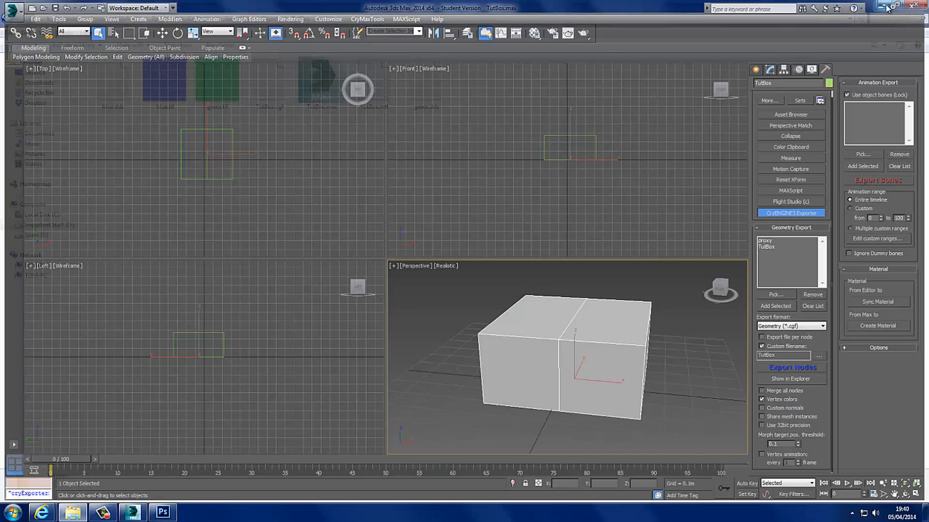
left_click(884, 3)
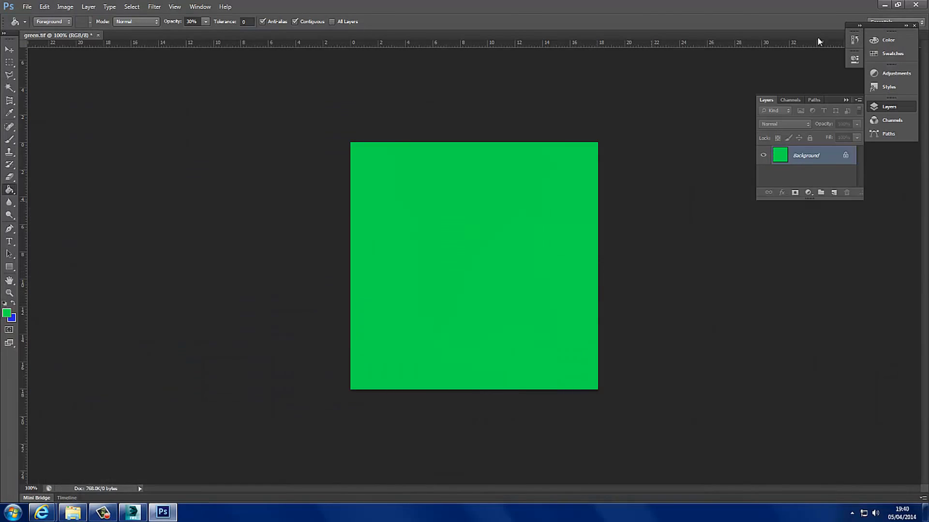
left_click(893, 3)
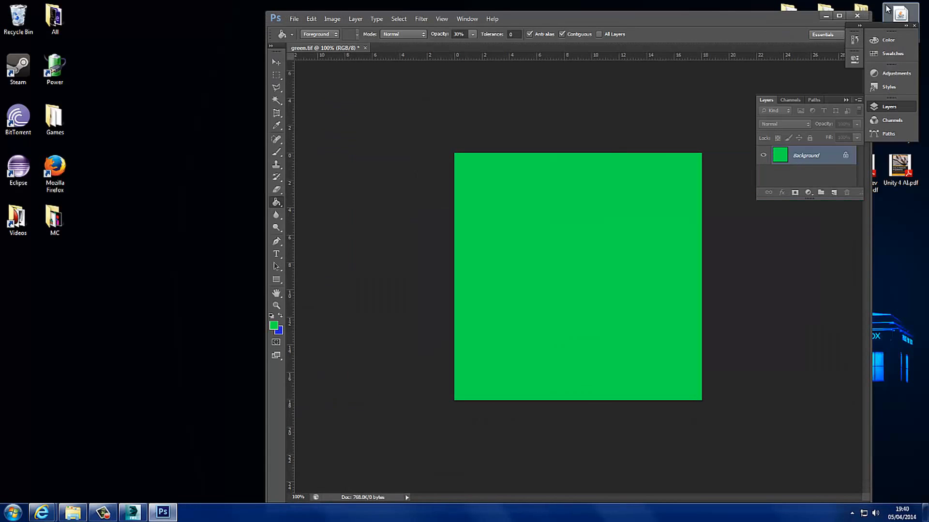
left_click(826, 16)
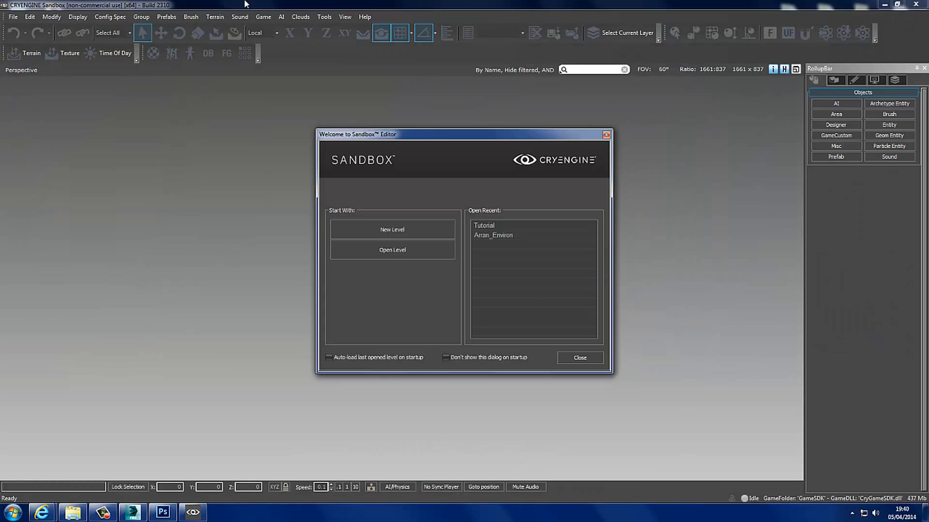
double_click(485, 237)
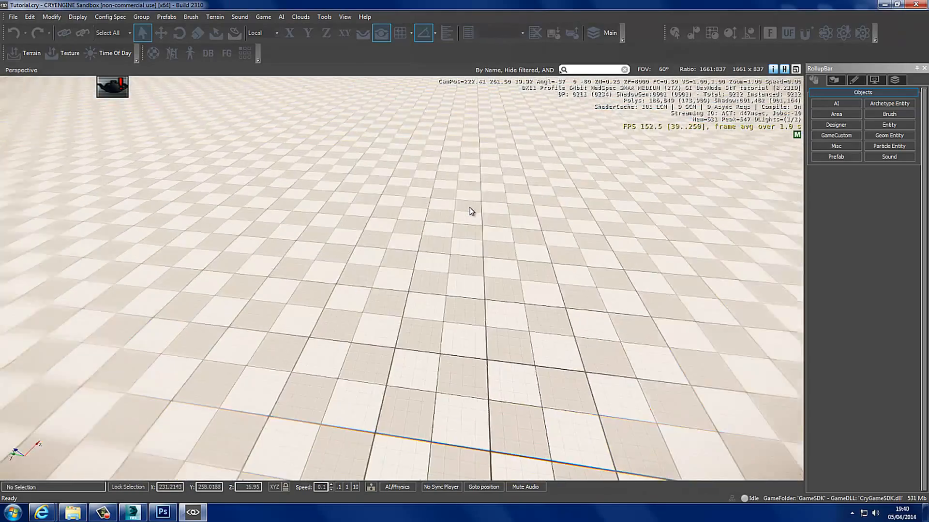
- Place the TutBox brush from the Objects TutBox folder into the level on the ground
right_click_drag(470, 208, 516, 192)
key("w")
left_click(875, 117)
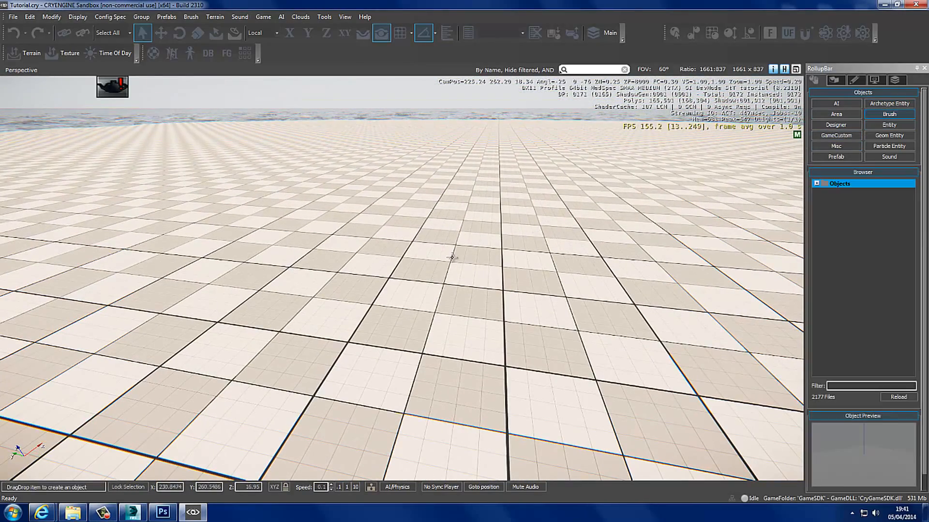
right_click_drag(446, 267, 443, 261)
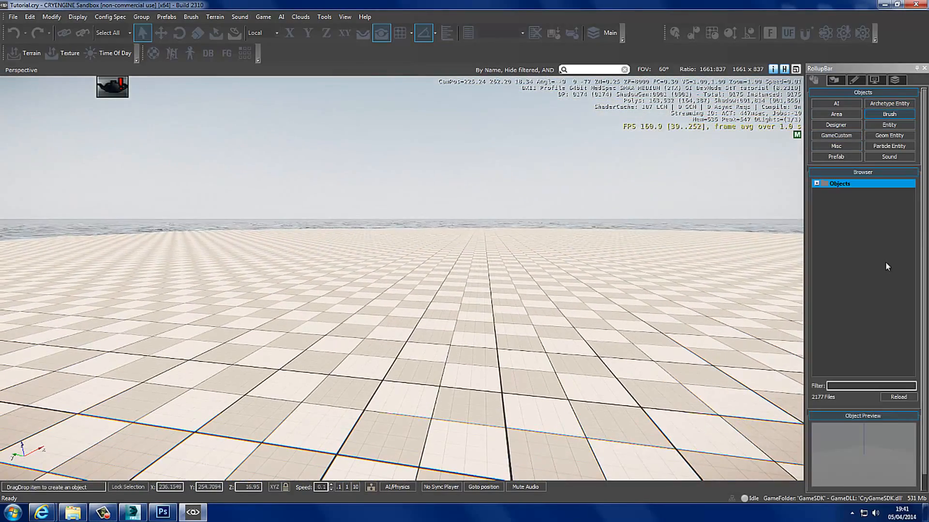
left_click(817, 184)
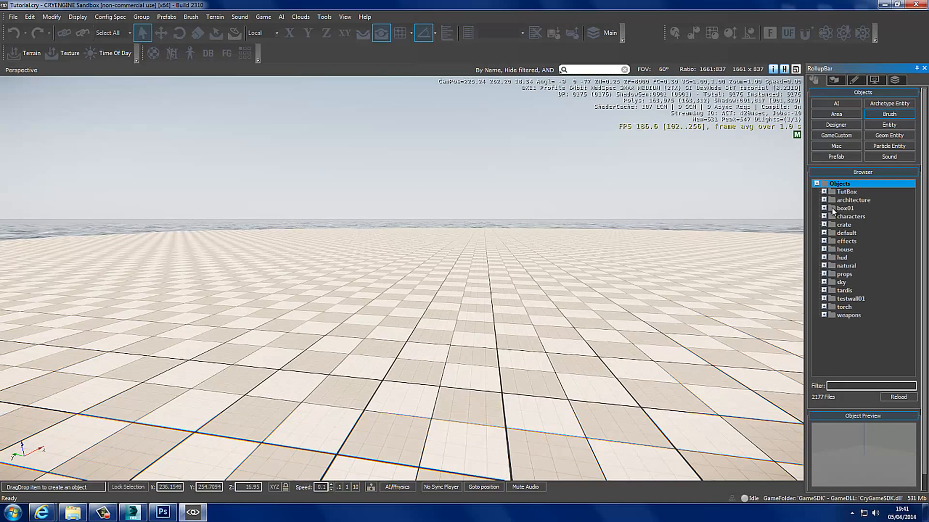
left_click(824, 192)
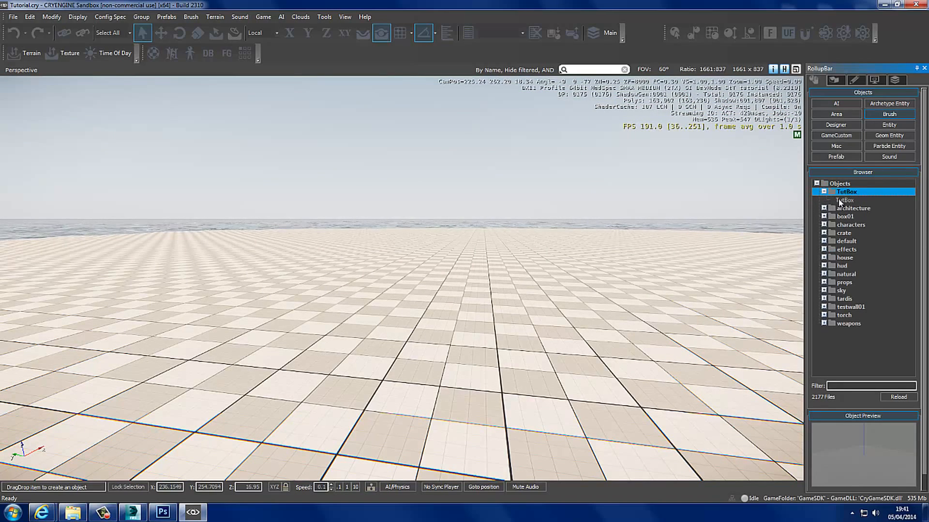
left_click(844, 200)
mouse_move(844, 200)
left_mouse_down()
mouse_move(688, 242)
mouse_move(435, 405)
mouse_move(442, 410)
left_mouse_up()
right_click_drag(529, 377, 528, 379)
key("d")
right_click_drag(513, 379, 528, 378)
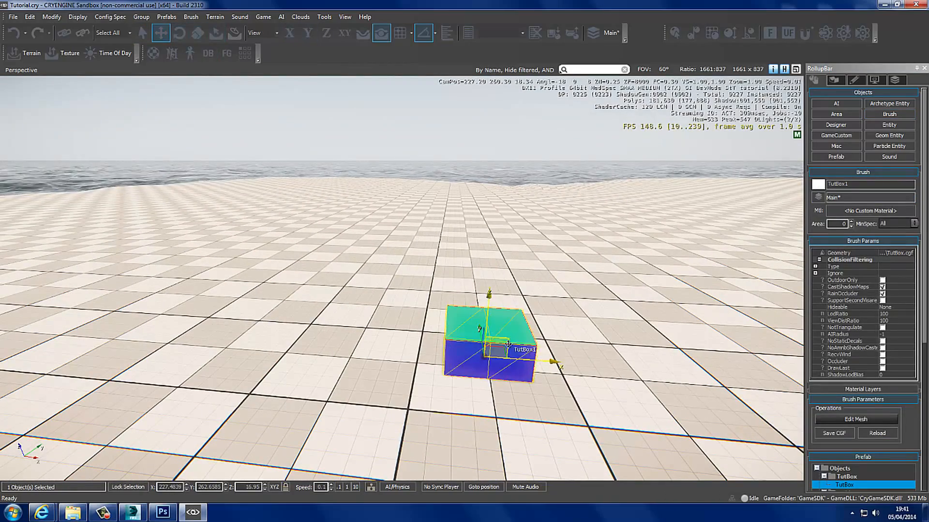
- Move the placed TutBox brush up so it sits above the ground
left_click_drag(498, 305, 519, 140)
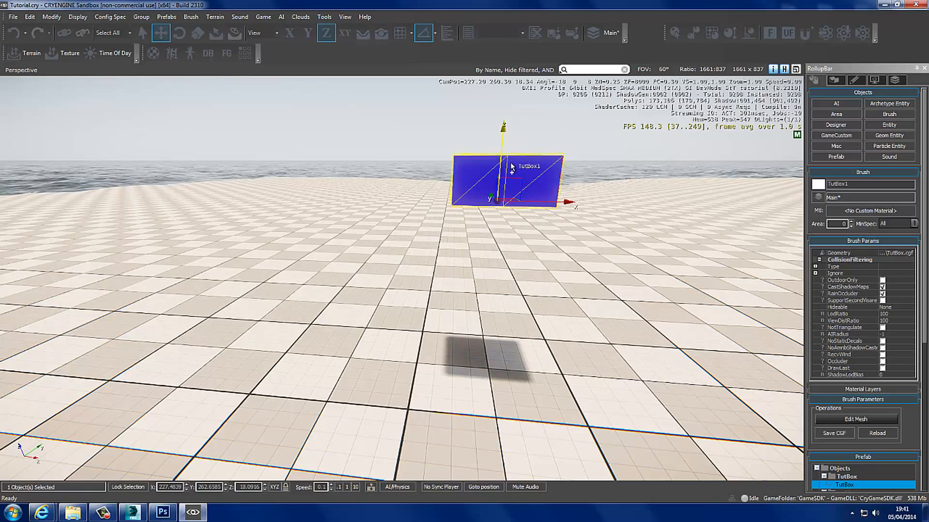
key("Delete")
left_click(517, 277)
right_click_drag(476, 306, 484, 312)
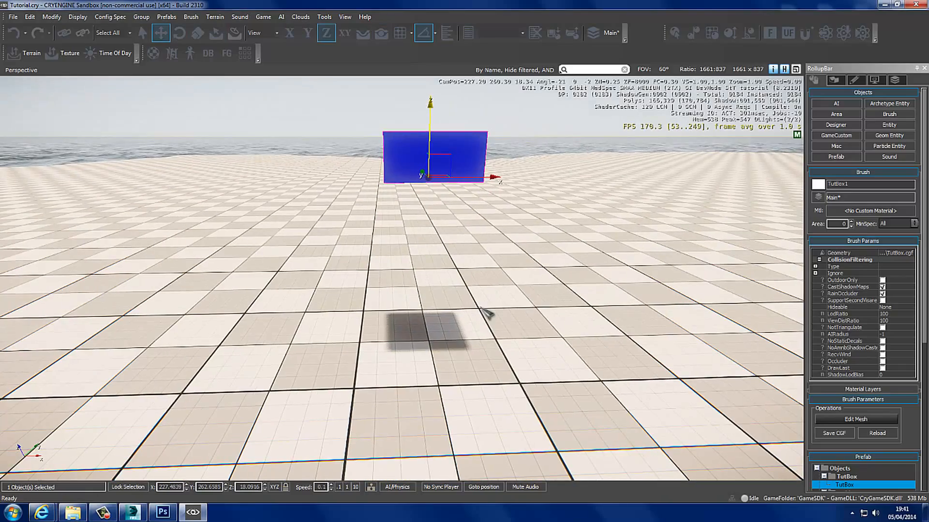
- Enter game mode, walk around the TutBox and shoot it to test its collision, then leave game mode
key("ctrl+g")
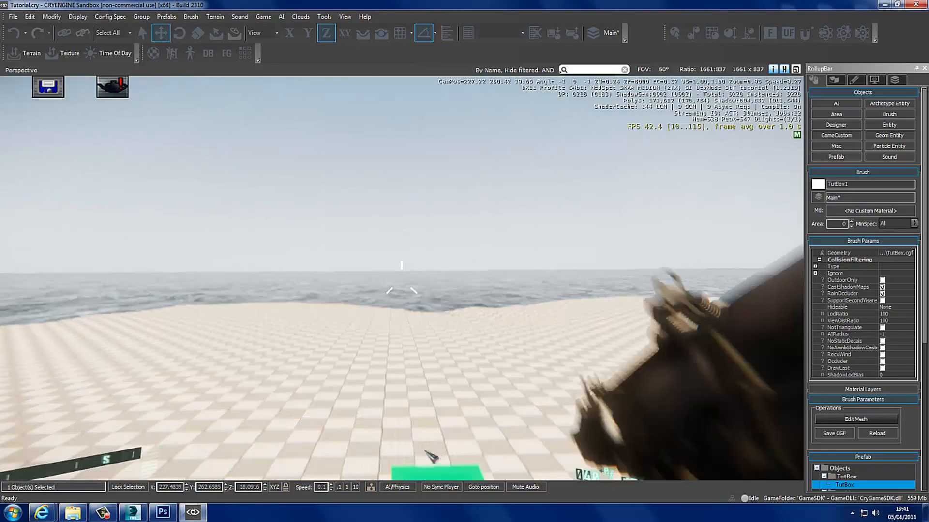
key("w")
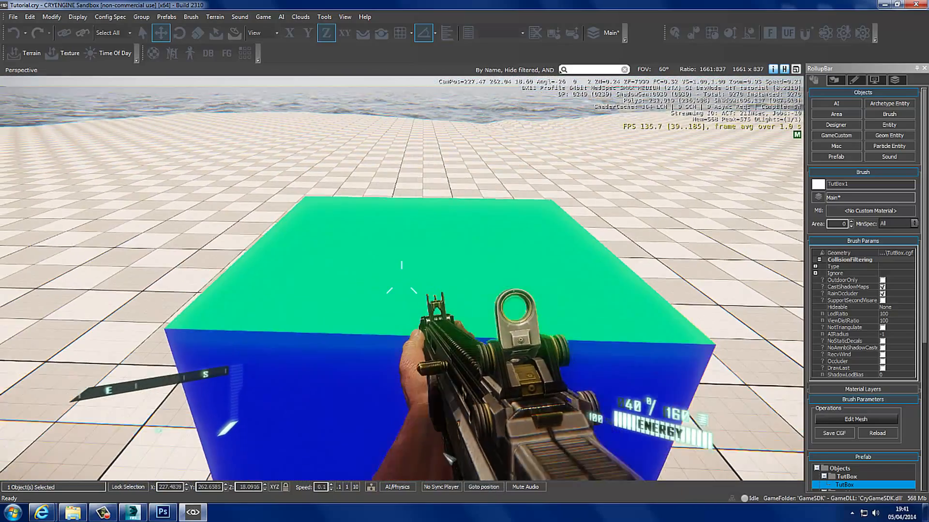
left_click(402, 280)
key("a")
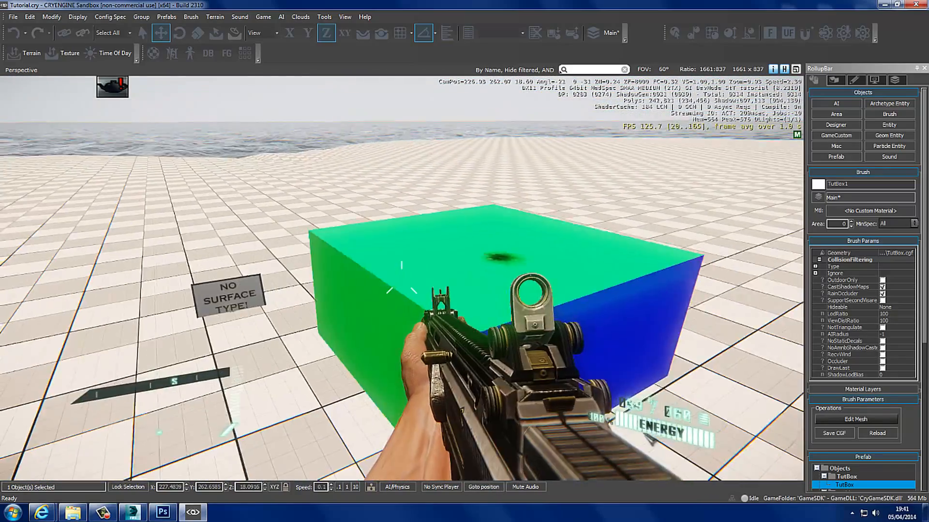
right_click(401, 280)
key("d")
left_click(402, 281)
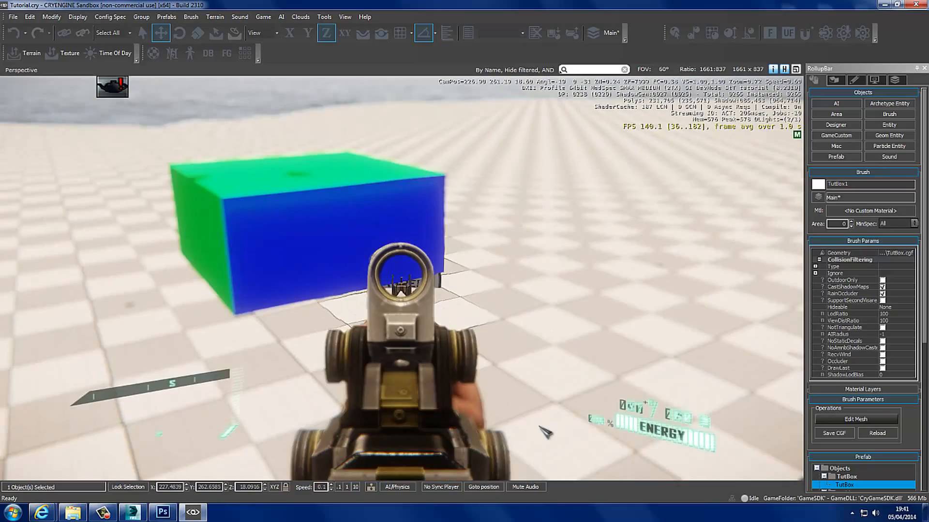
left_click(548, 421)
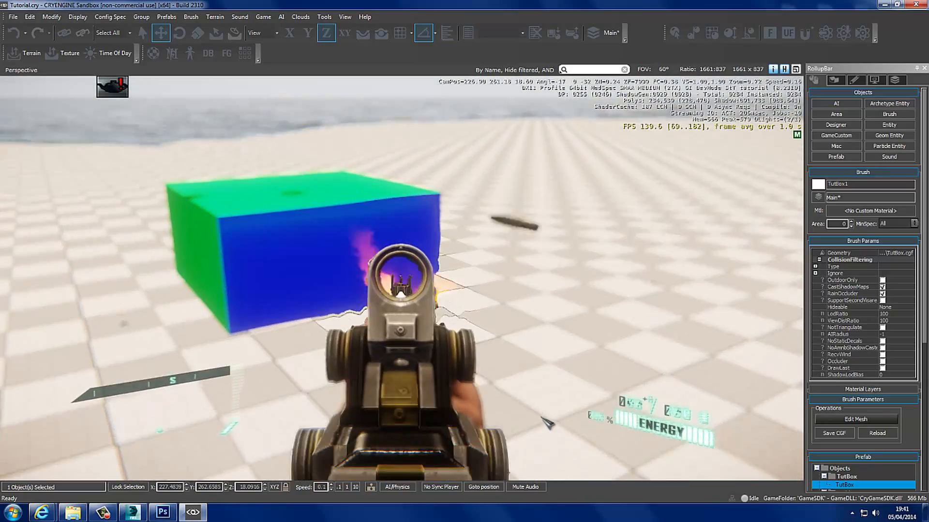
key("d")
left_click(500, 421)
key("s")
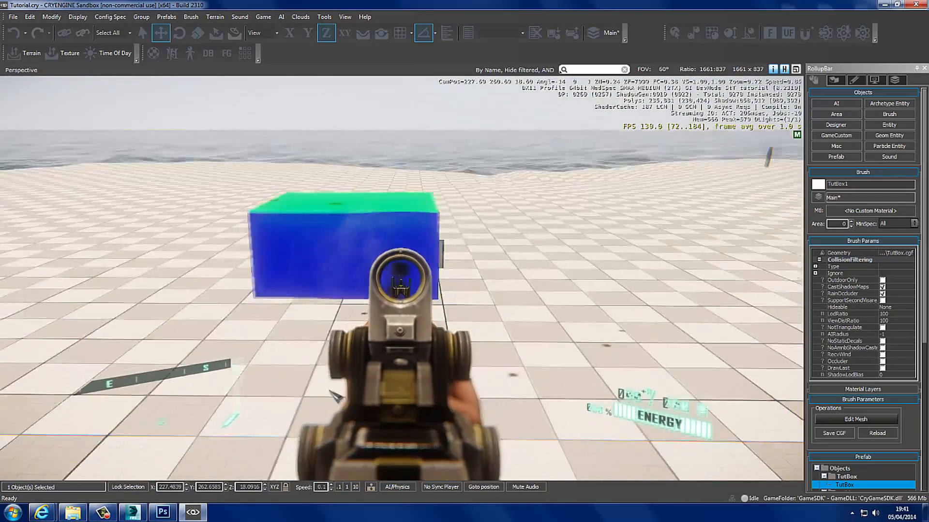
key("w")
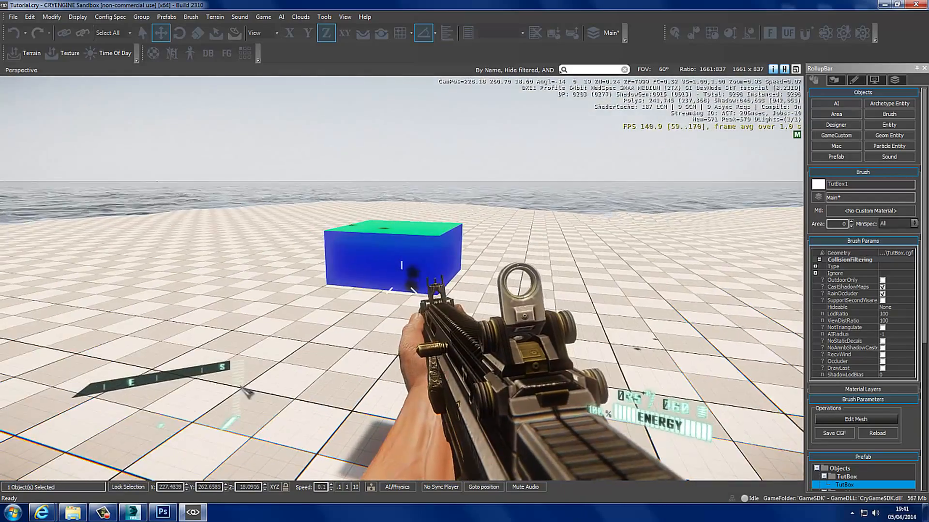
key("w")
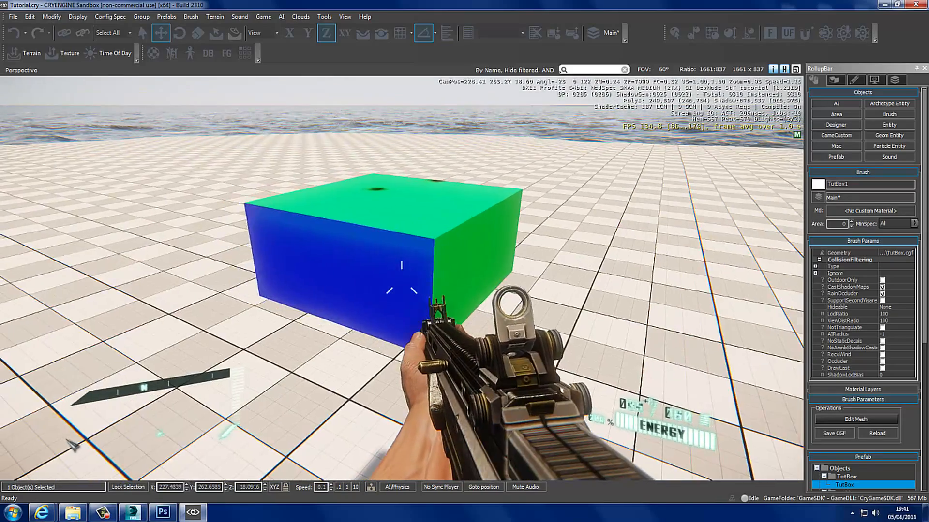
key("s")
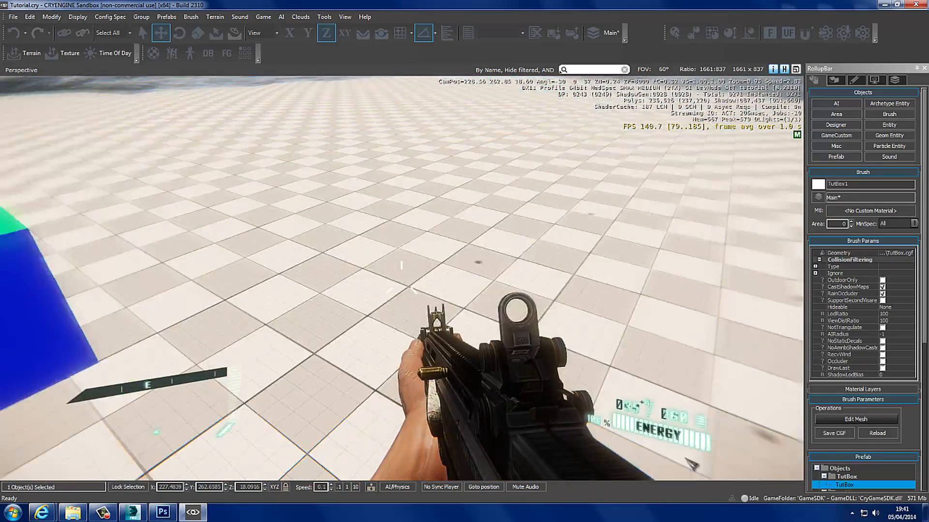
key("Escape")
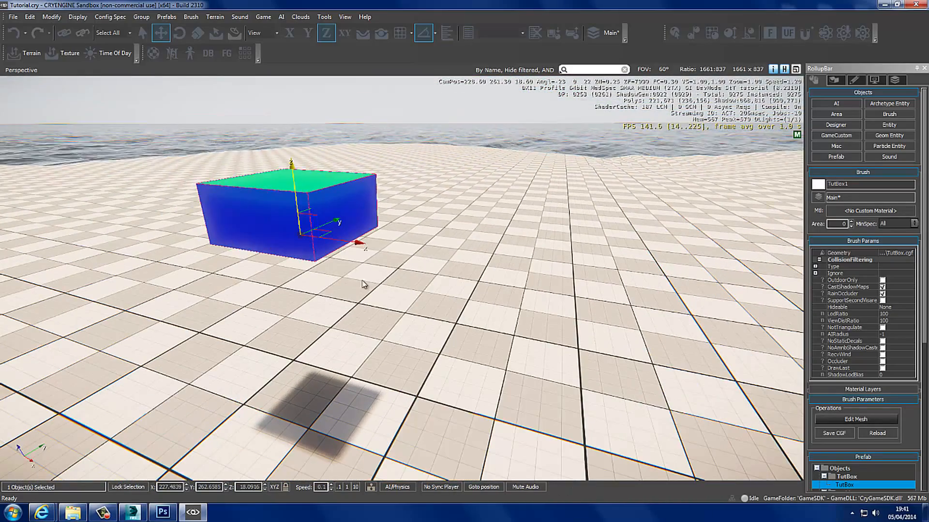
- Open the Material Editor, select the TutBox proxy sub-material and set its surface type to concrete
left_click(153, 53)
left_click(511, 122)
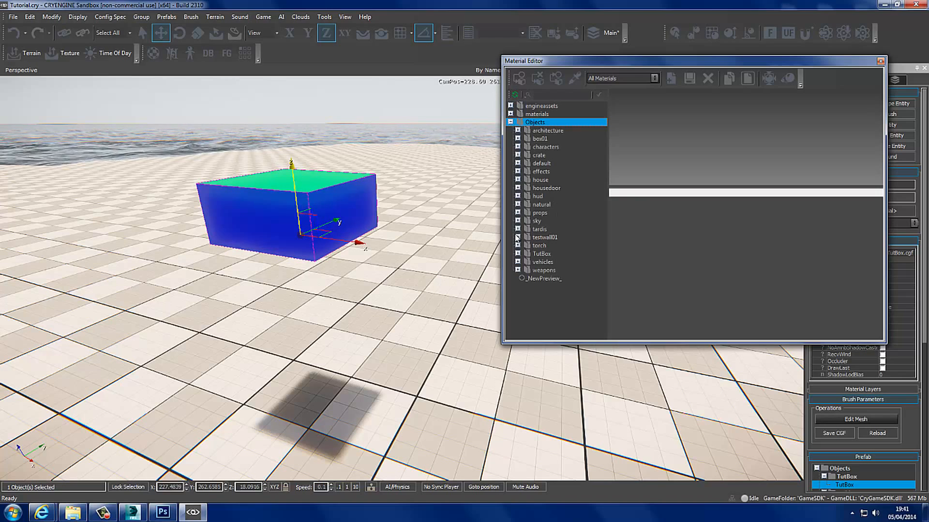
left_click(517, 254)
left_click(548, 262)
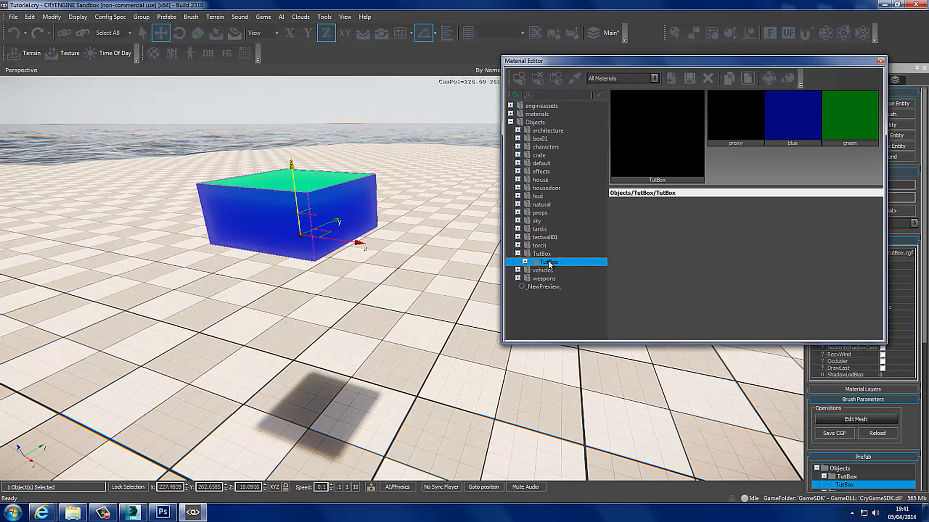
left_click(759, 115)
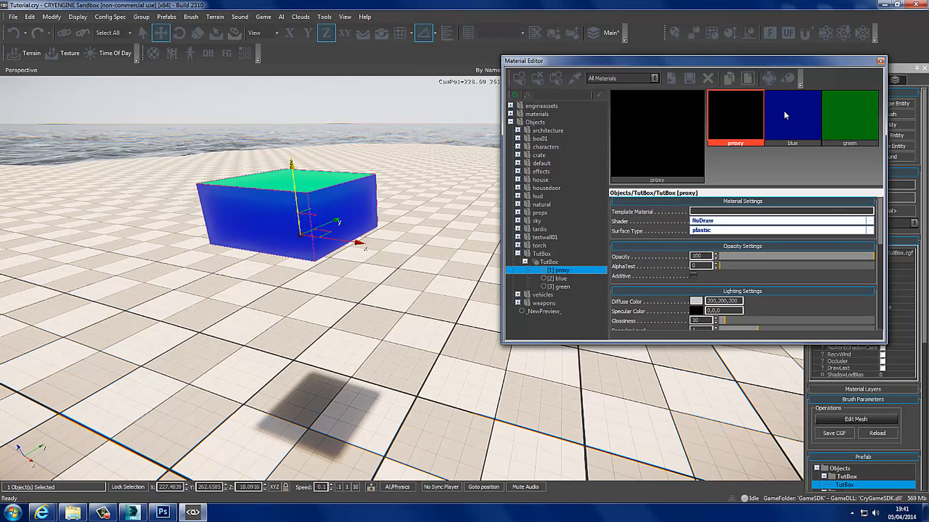
left_click(784, 110)
left_click(753, 112)
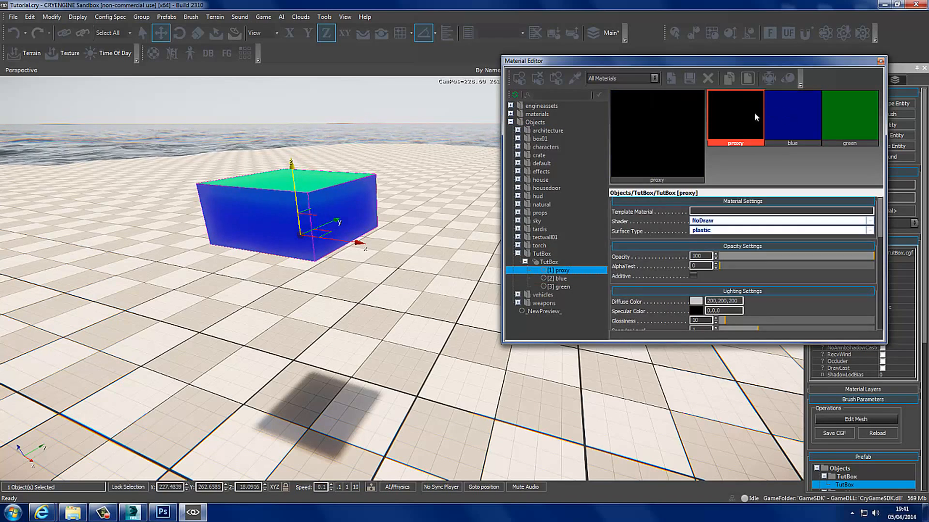
left_click(706, 230)
left_click(705, 266)
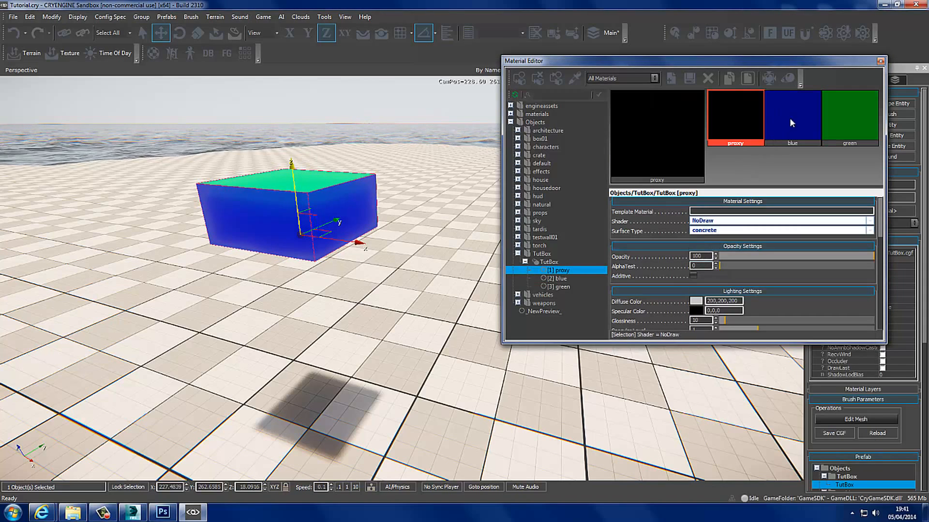
- Set the surface type of the blue and green sub-materials to concrete
left_click(790, 118)
left_click(706, 231)
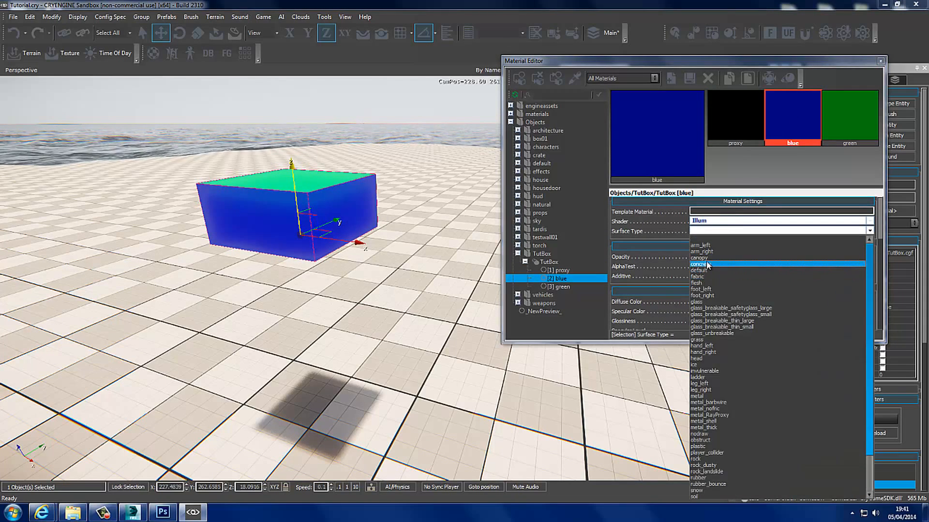
left_click(701, 265)
left_click(845, 126)
left_click(722, 231)
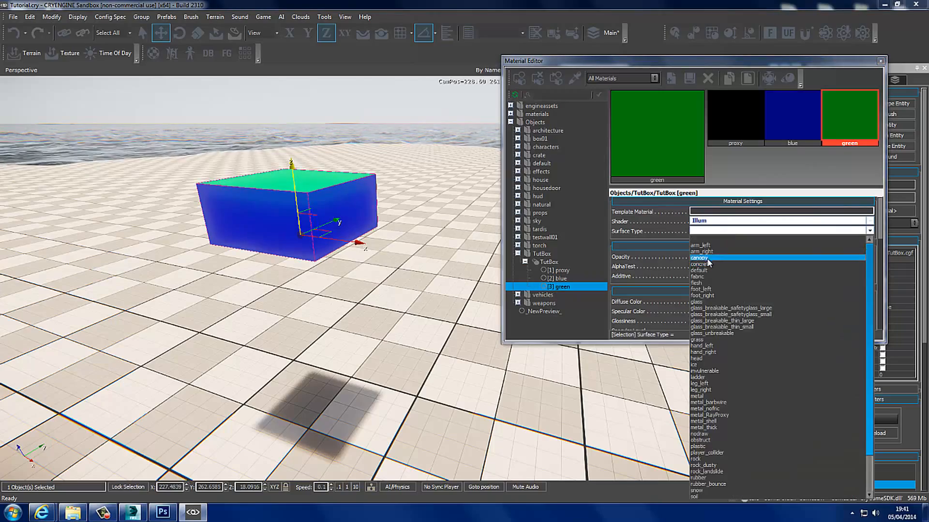
left_click(722, 244)
right_click_drag(403, 221, 403, 223)
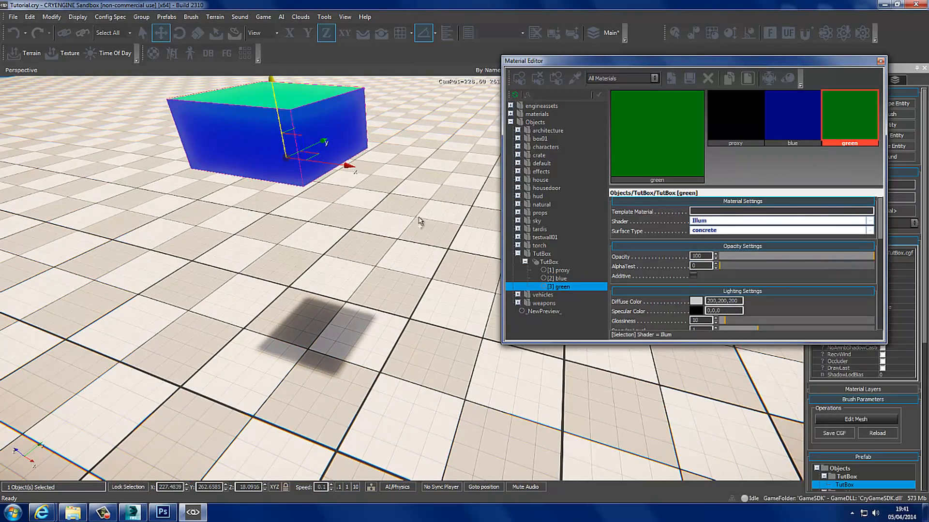
- Test the TutBox in game mode by shooting its sides, then close the Material Editor
key("ctrl+g")
key("w")
key("s")
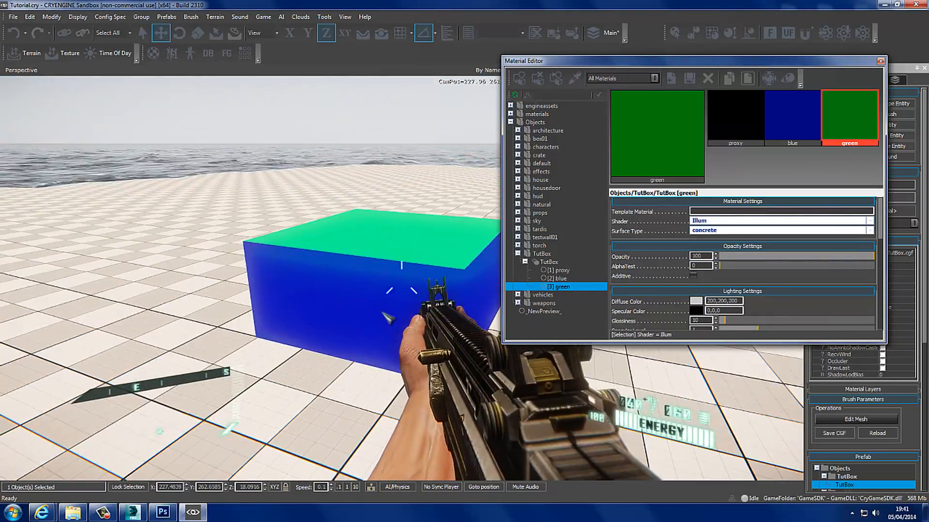
left_click(402, 280)
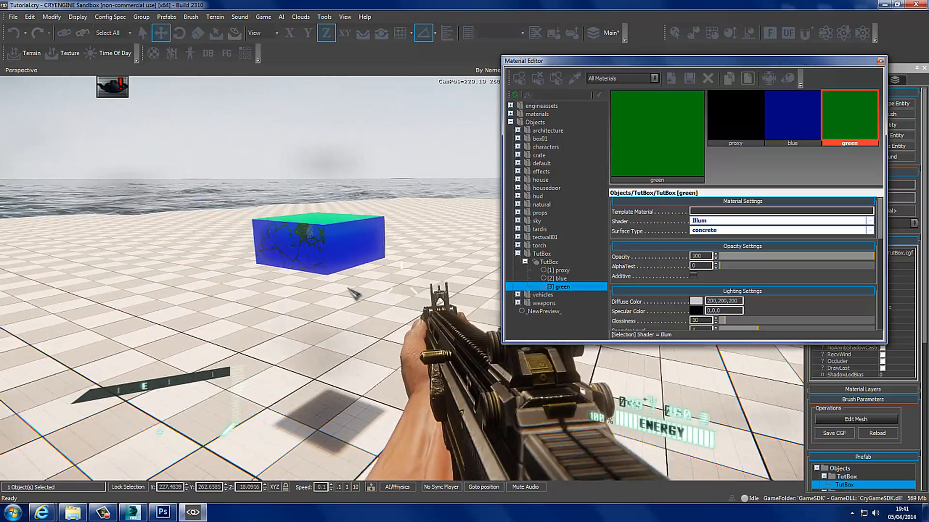
right_click(334, 283)
left_click(323, 269)
right_click(318, 267)
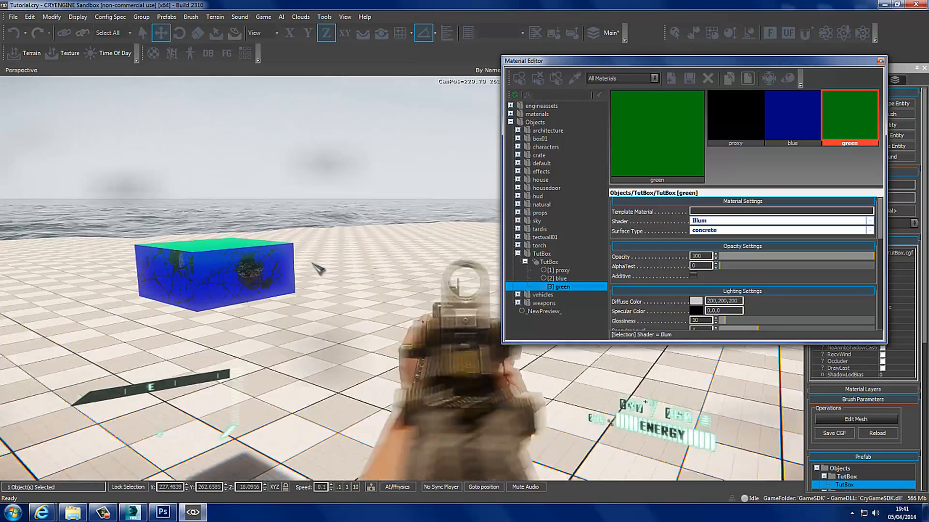
key("Escape")
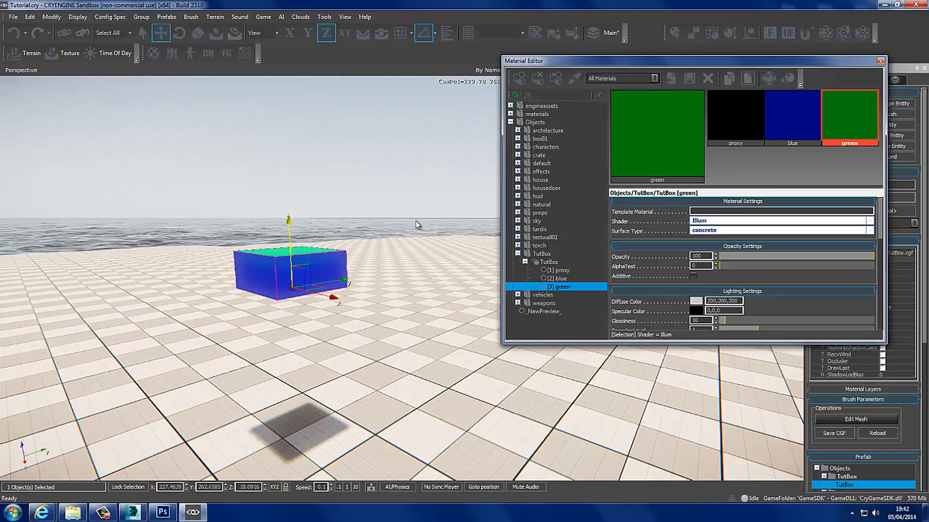
left_click(881, 62)
- Enter game mode again and shoot the TutBox's top face to check its impact effects
key("w")
key("ctrl+g")
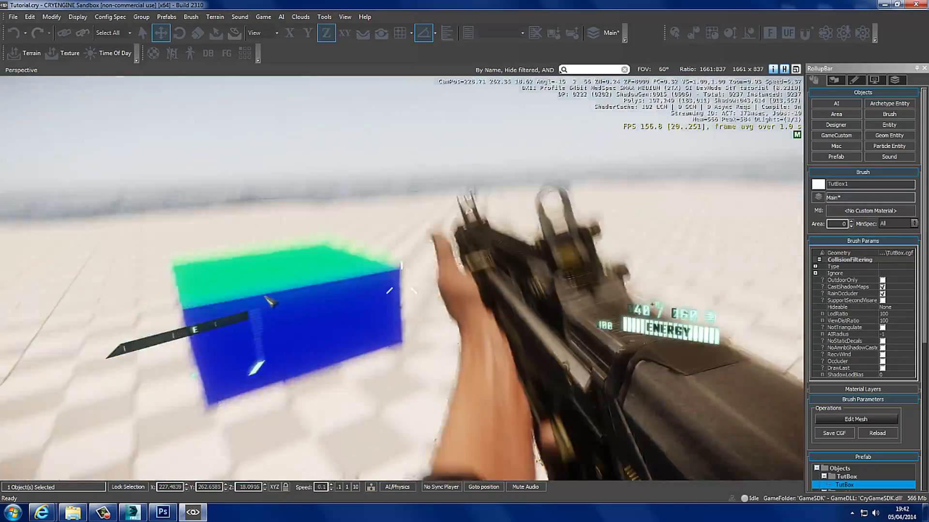
key("w")
key("space")
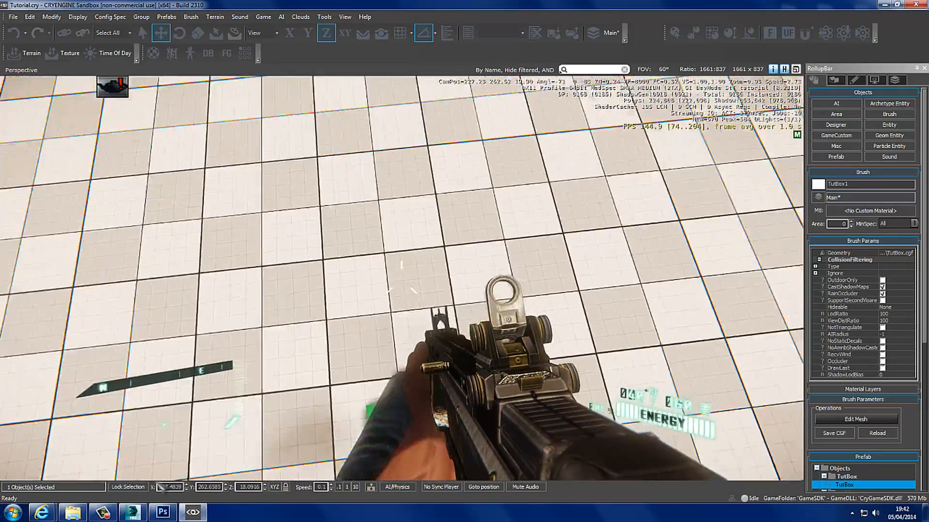
key("w")
right_click(348, 154)
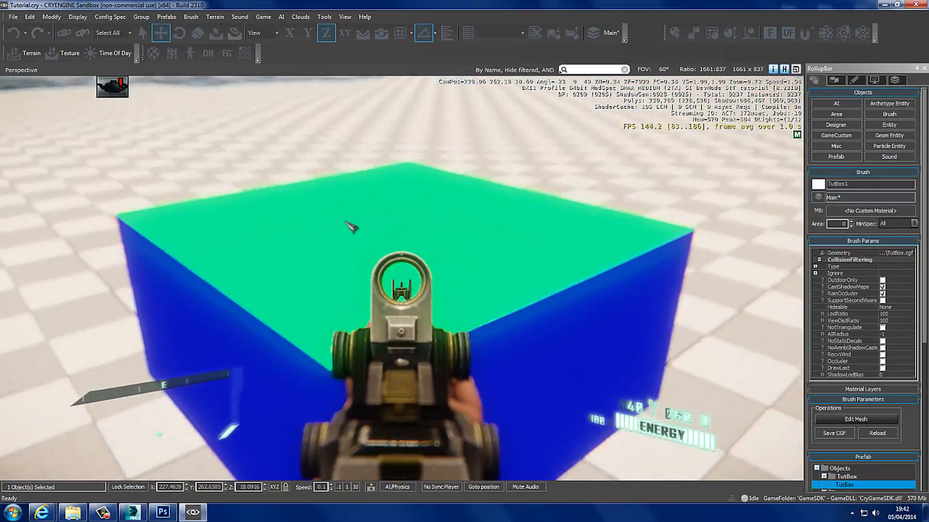
left_click(336, 214)
key("s")
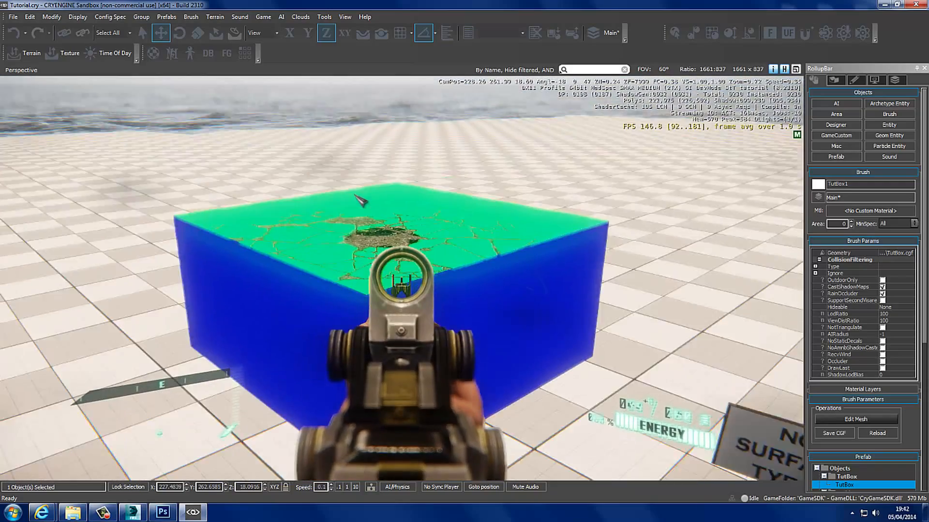
key("Escape")
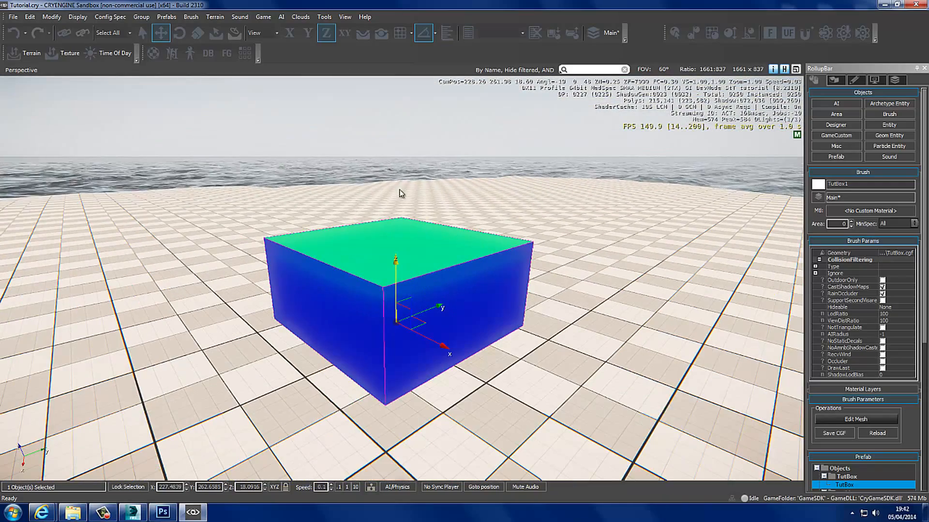
- Reopen the Material Editor, set the TutBox proxy sub-material's surface type to flesh, and close the editor
left_click(153, 54)
left_click(510, 122)
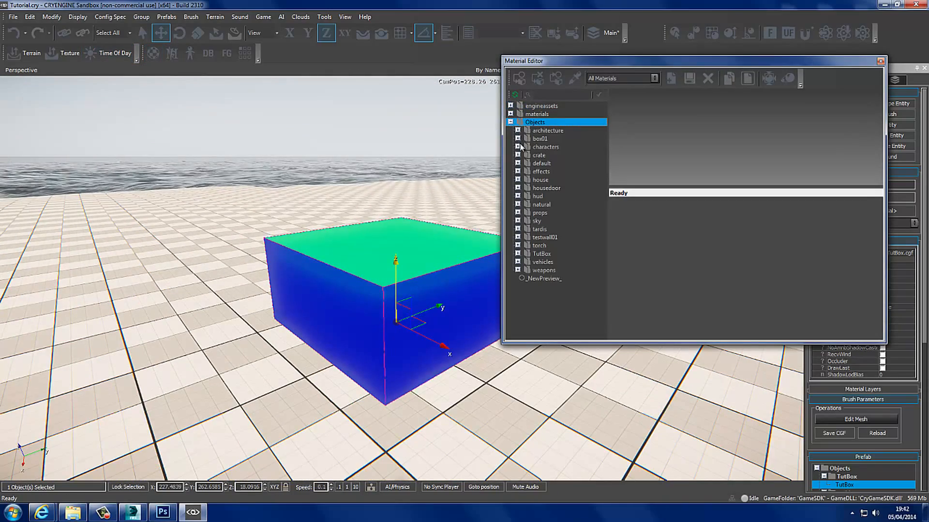
right_click(525, 261)
left_click(515, 247)
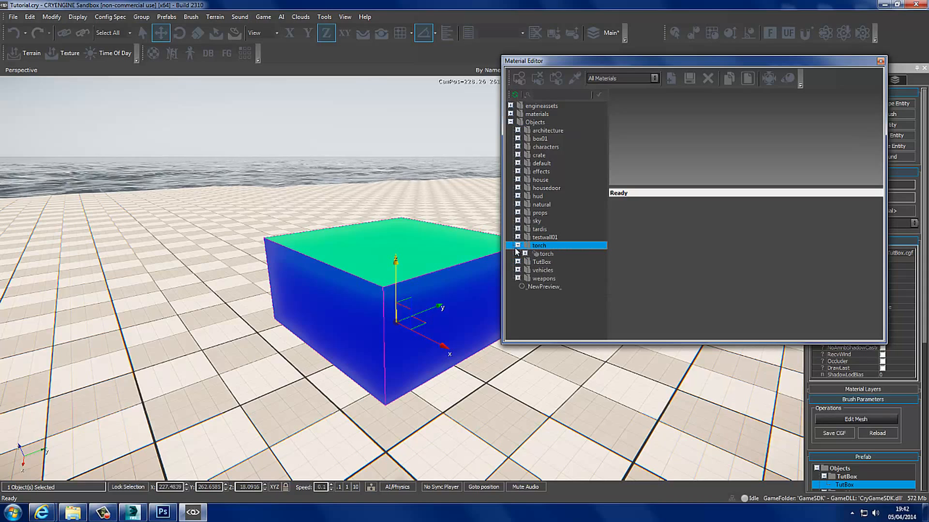
left_click(517, 254)
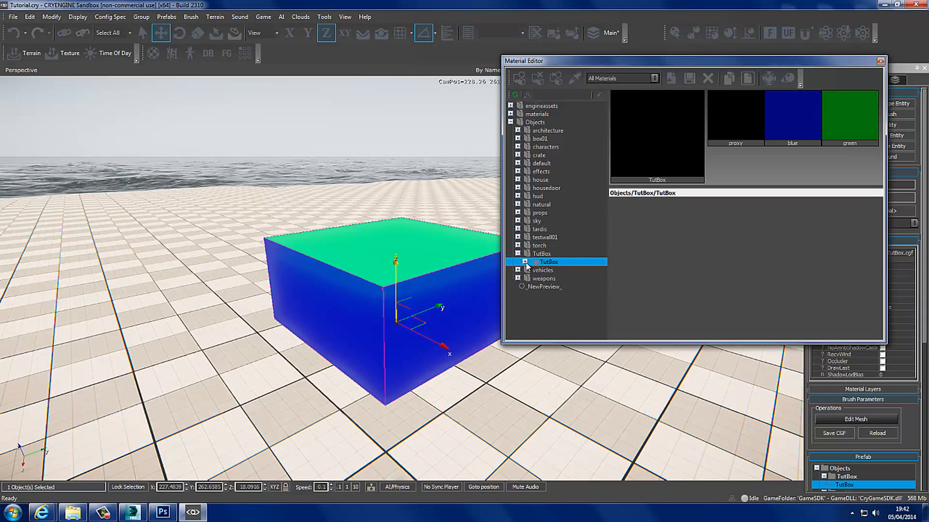
left_click(712, 108)
left_click(711, 230)
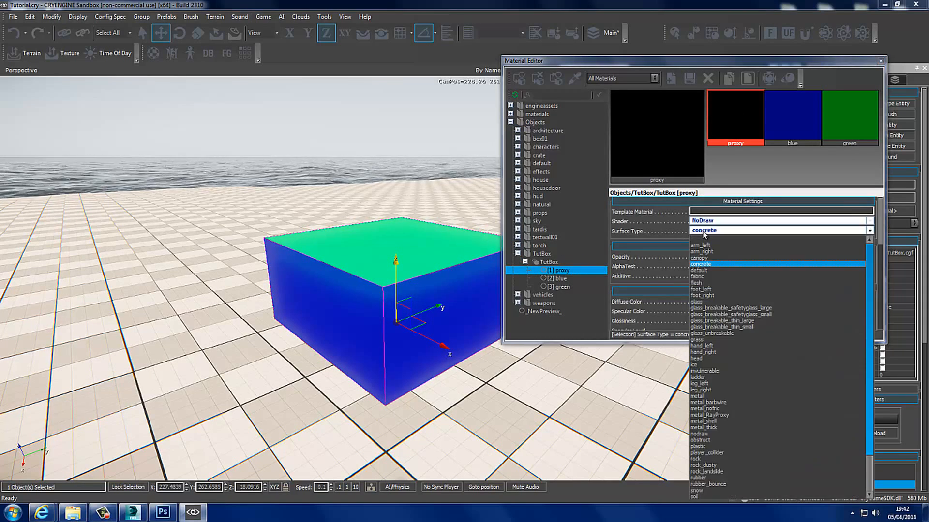
left_click(715, 284)
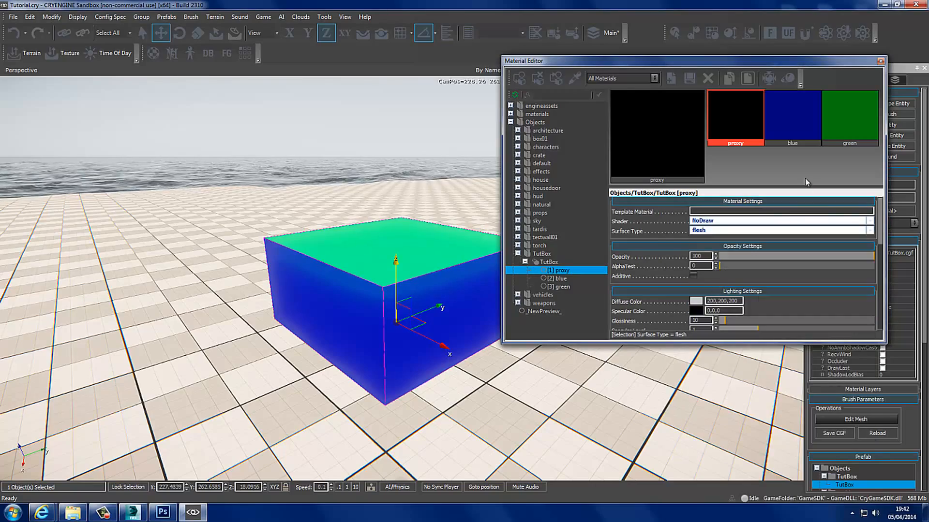
left_click(881, 60)
- Enter game mode, shoot the TutBox's top face to test its impact effect, and exit game mode
key("ctrl+g")
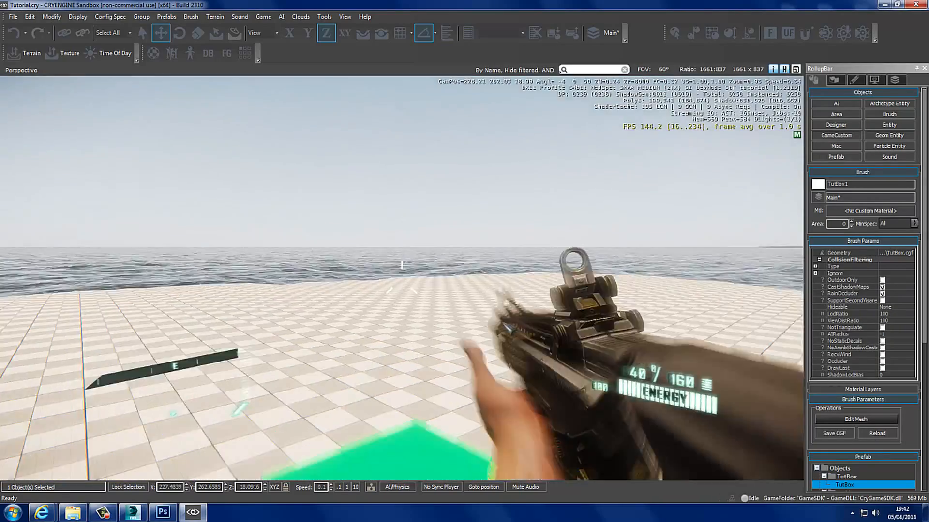
left_click(402, 280)
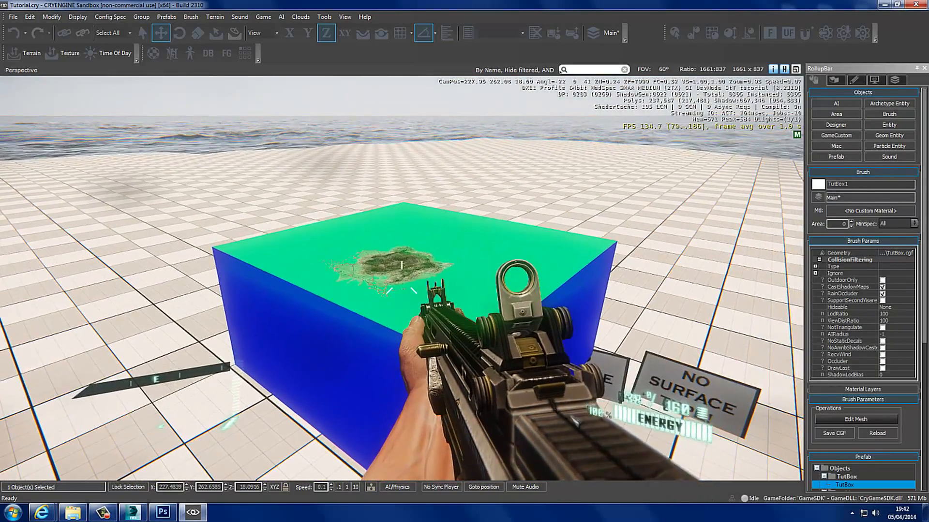
key("Escape")
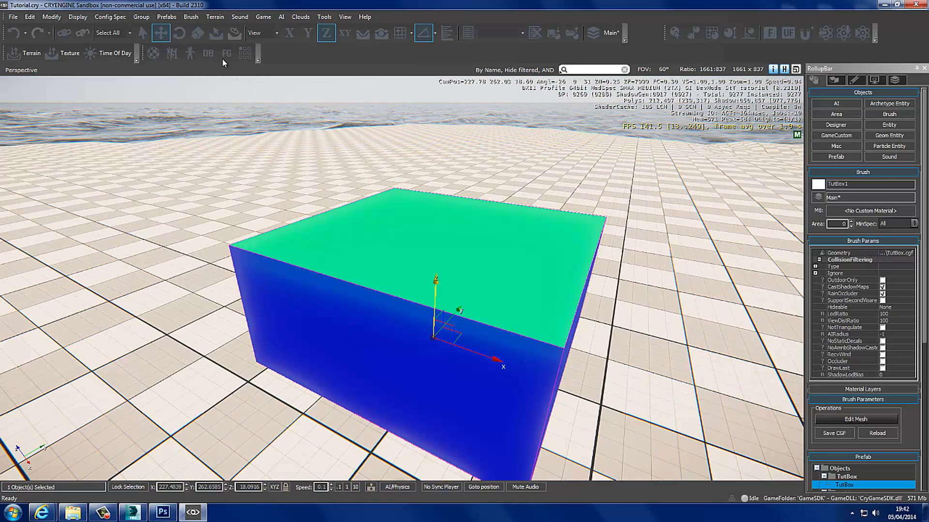
- Open the Material Editor, set the TutBox blue and green sub-materials' surface type to flesh, and close the editor
left_click(152, 52)
left_click(522, 122)
left_click(510, 122)
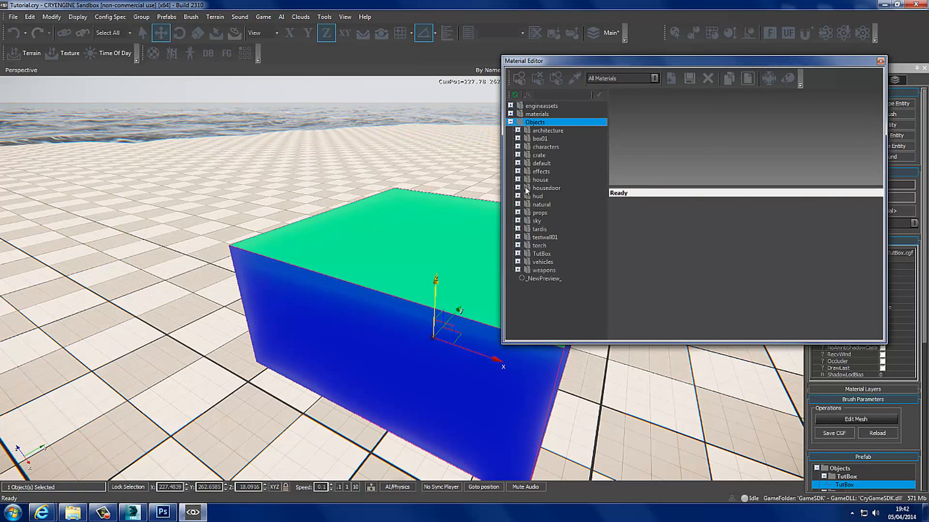
left_click(517, 254)
left_click(548, 262)
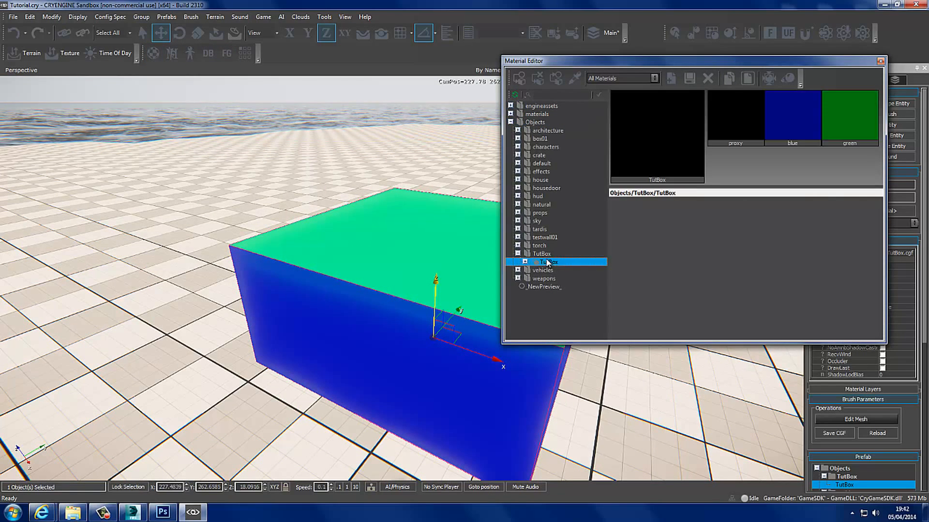
left_click(767, 133)
left_click(708, 231)
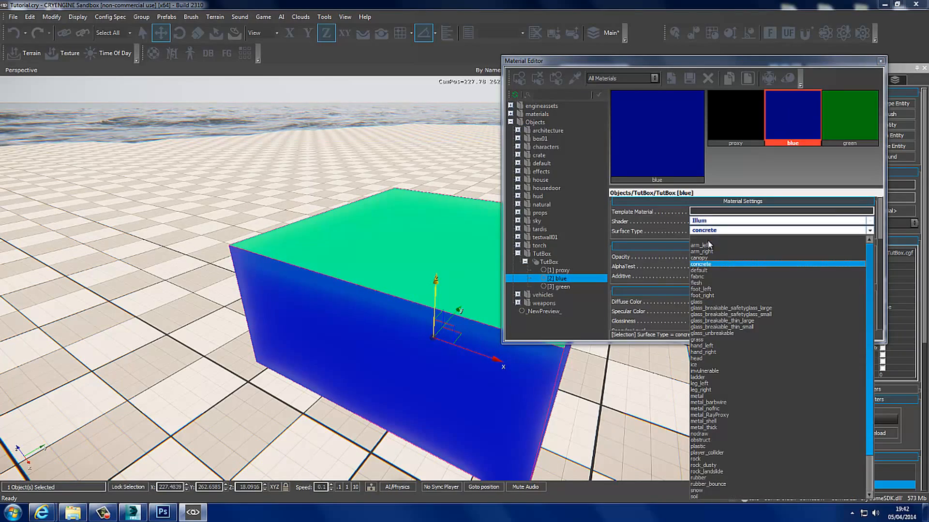
left_click(707, 277)
left_click(849, 116)
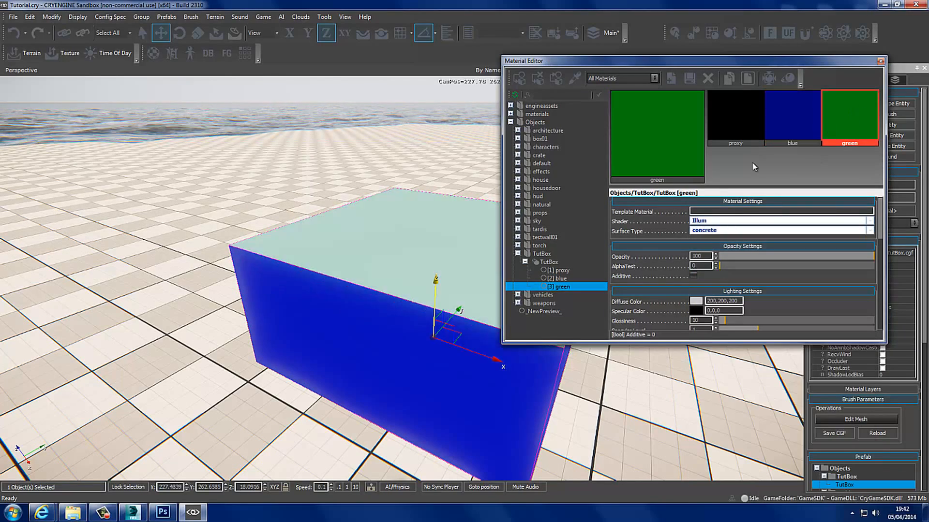
left_click(708, 231)
left_click(706, 283)
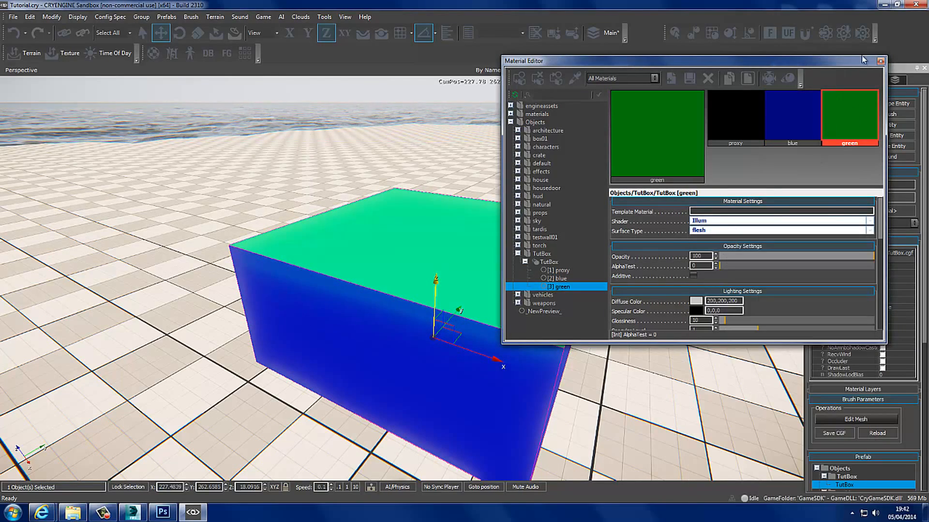
left_click(880, 62)
- Enter game mode, shoot the TutBox's top to test the flesh impact effect, and exit game mode
key("ctrl+g")
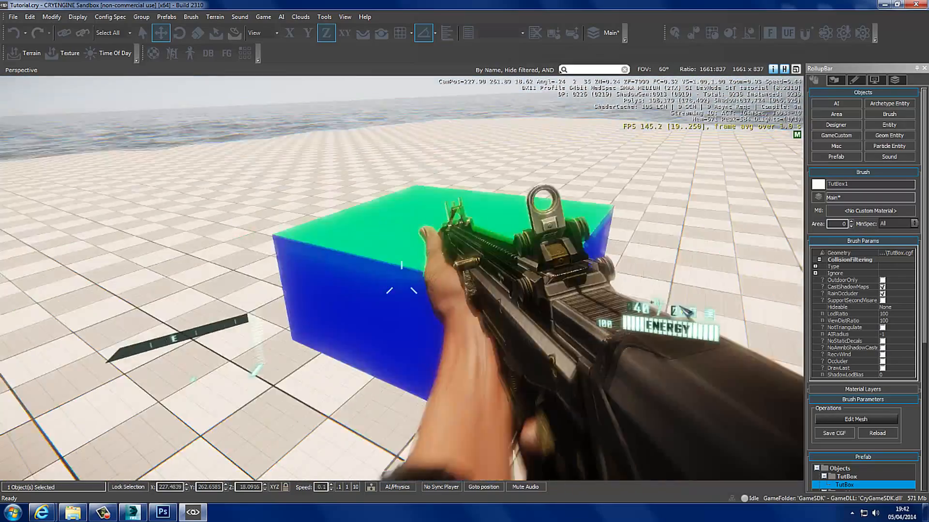
left_click(692, 311)
key("w")
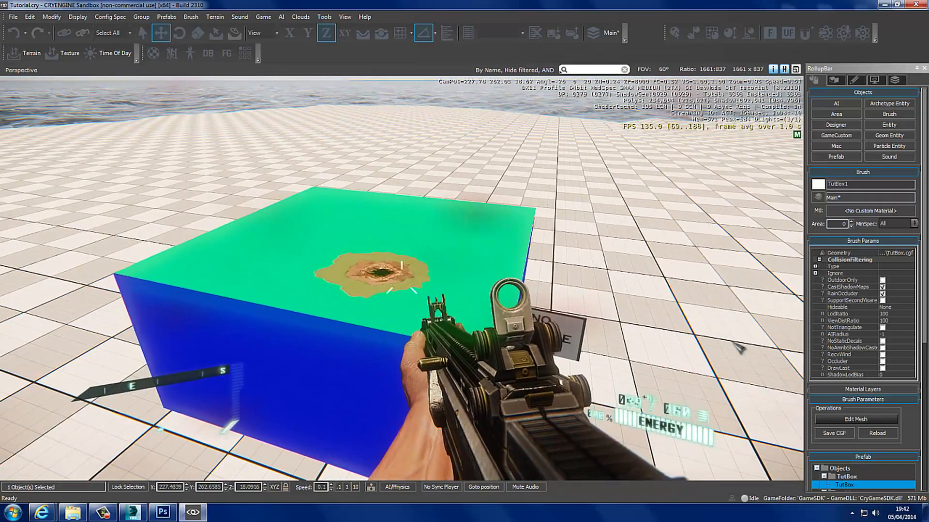
key("Escape")
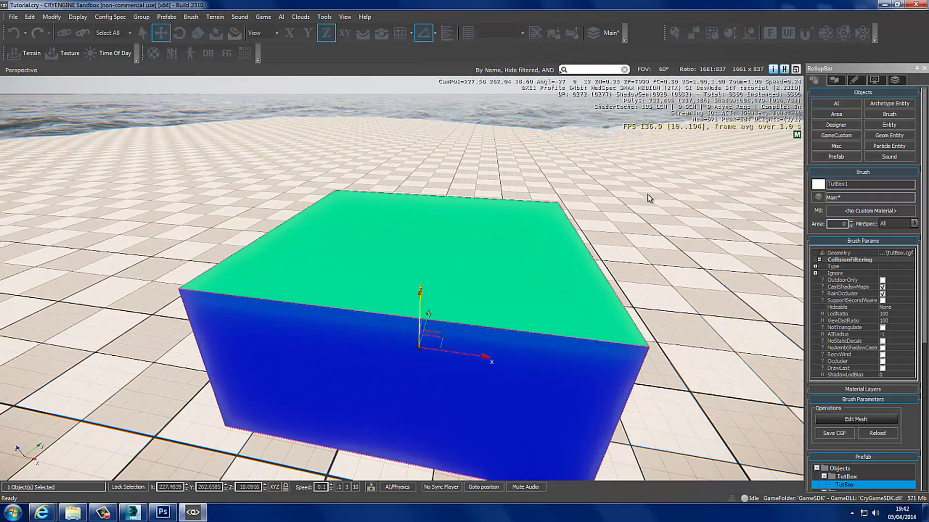
- Reopen the Material Editor and set the TutBox proxy sub-material's surface type to wood
left_click(154, 54)
left_click(510, 122)
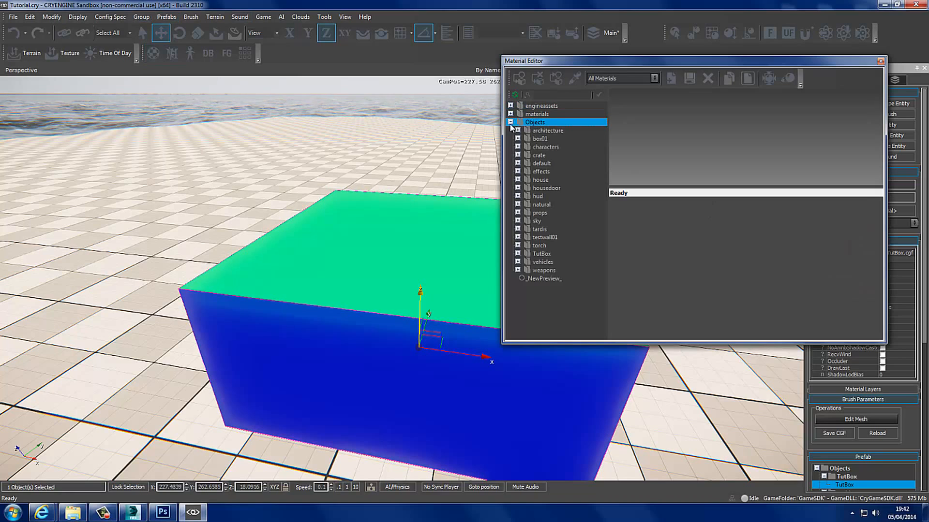
left_click(510, 122)
left_click(510, 122)
left_click(518, 254)
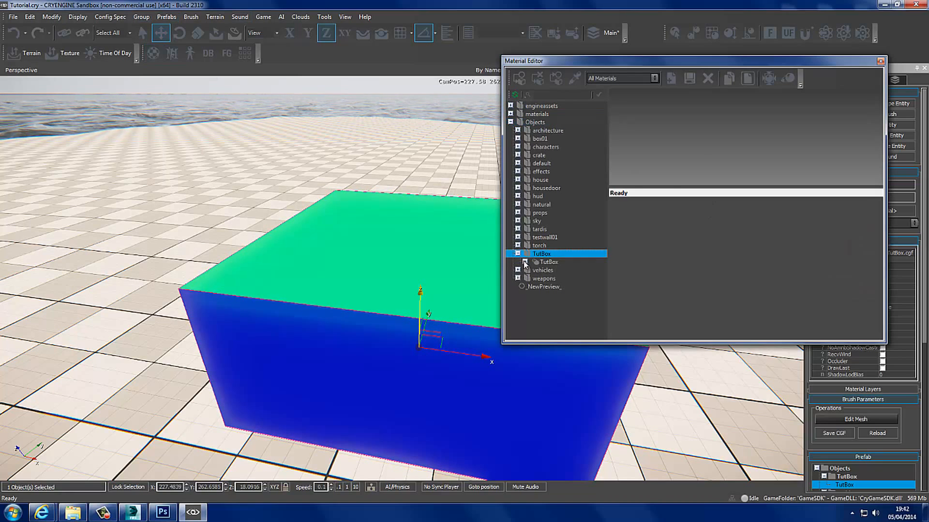
left_click(538, 262)
left_click(734, 119)
left_click(737, 231)
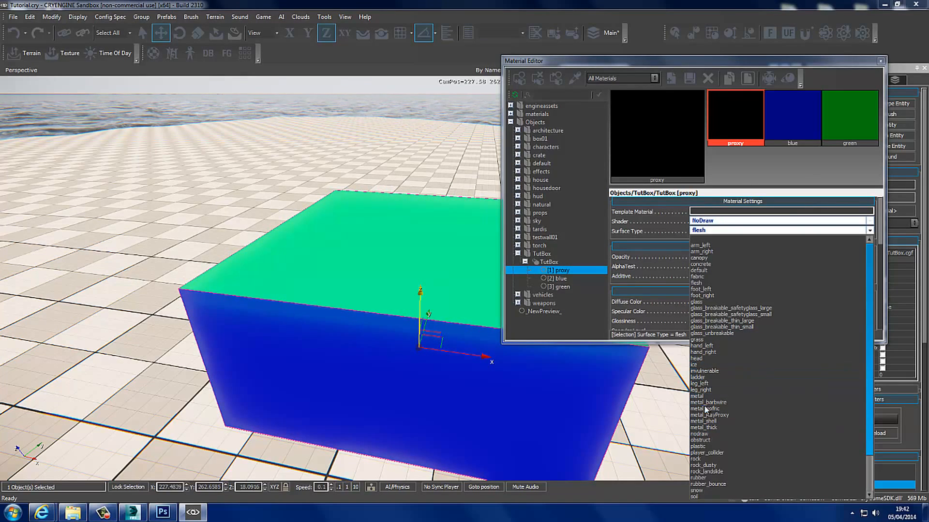
scroll(708, 445, "down", 2)
scroll(710, 444, "down", 1)
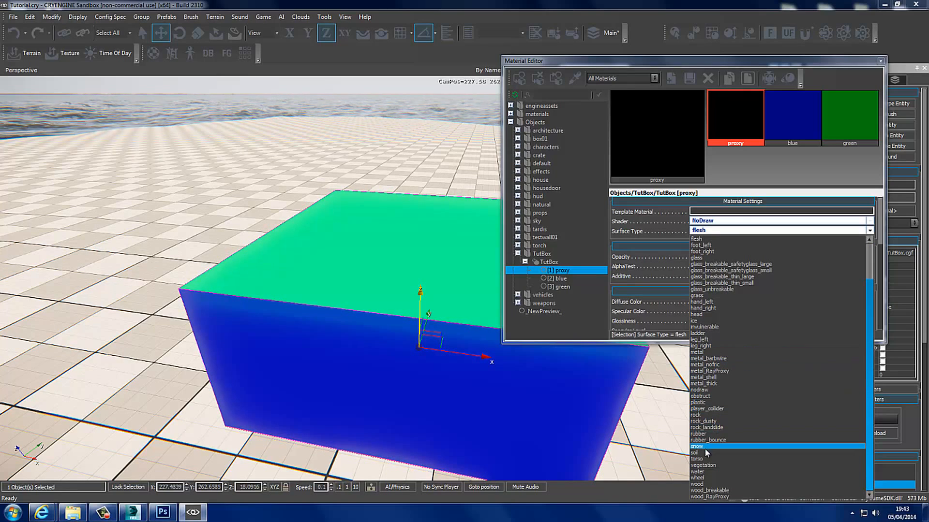
left_click(706, 477)
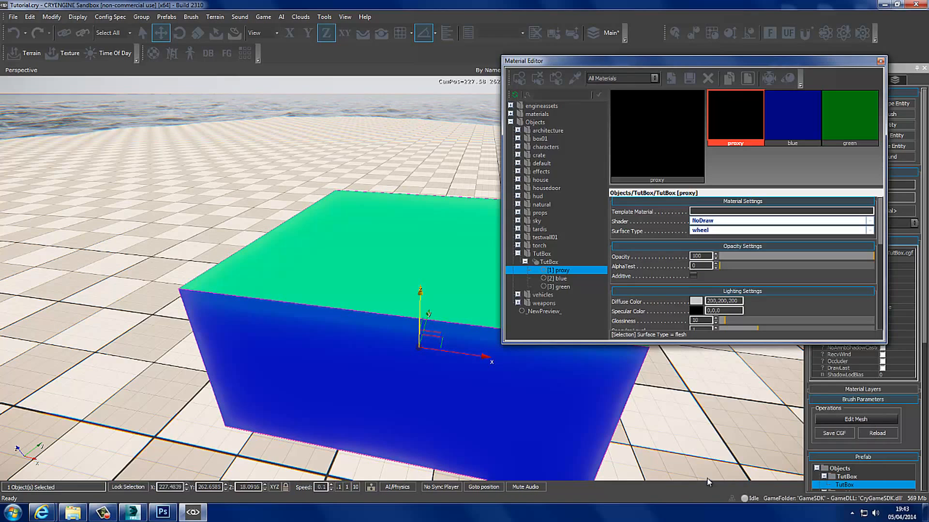
left_click(720, 234)
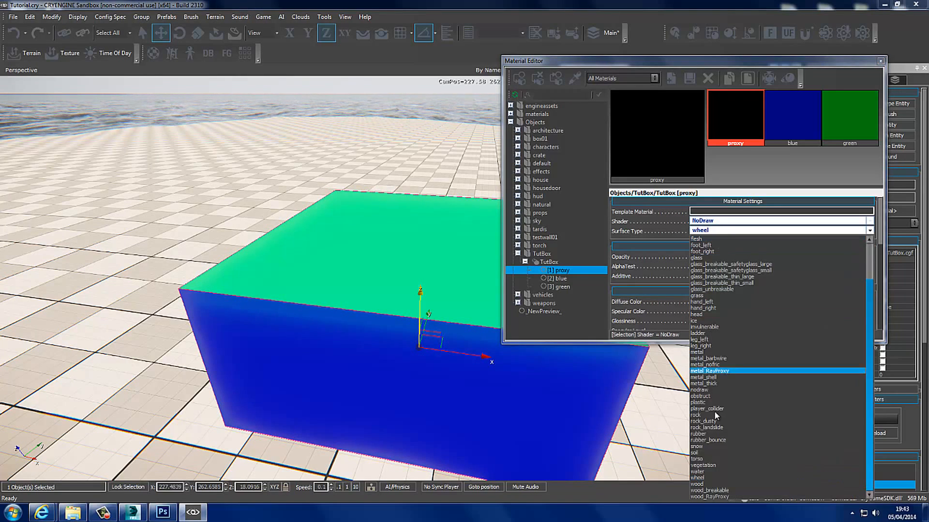
left_click(712, 480)
- Set the blue and green sub-materials' surface type to wood and close the Material Editor
left_click(770, 137)
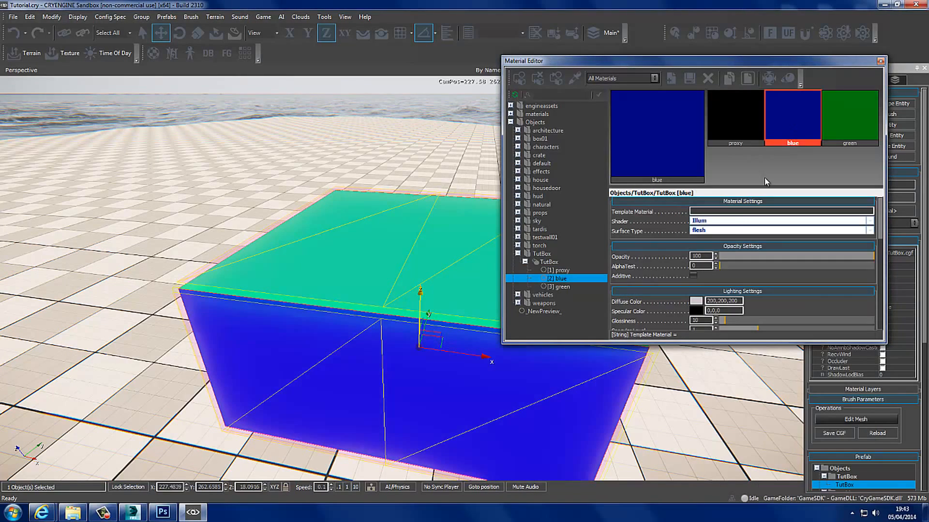
left_click(729, 238)
left_click(703, 482)
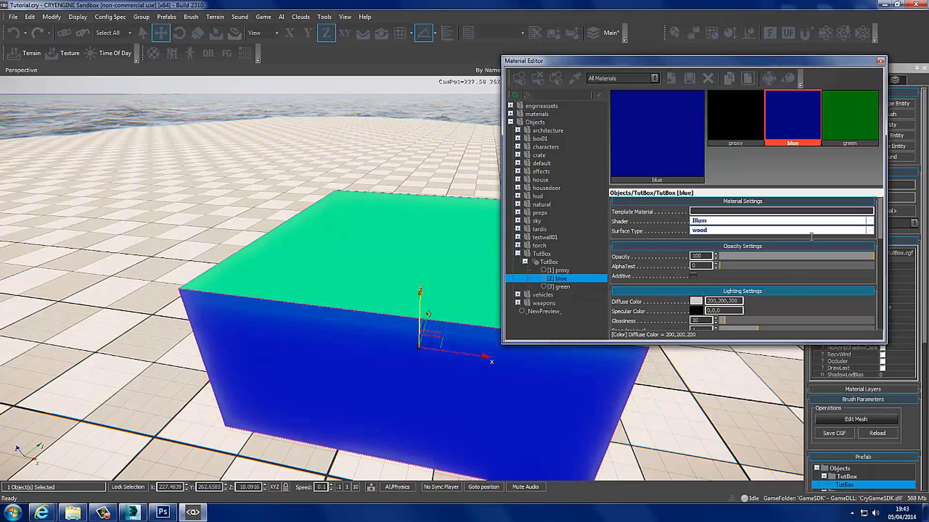
left_click(836, 117)
left_click(757, 233)
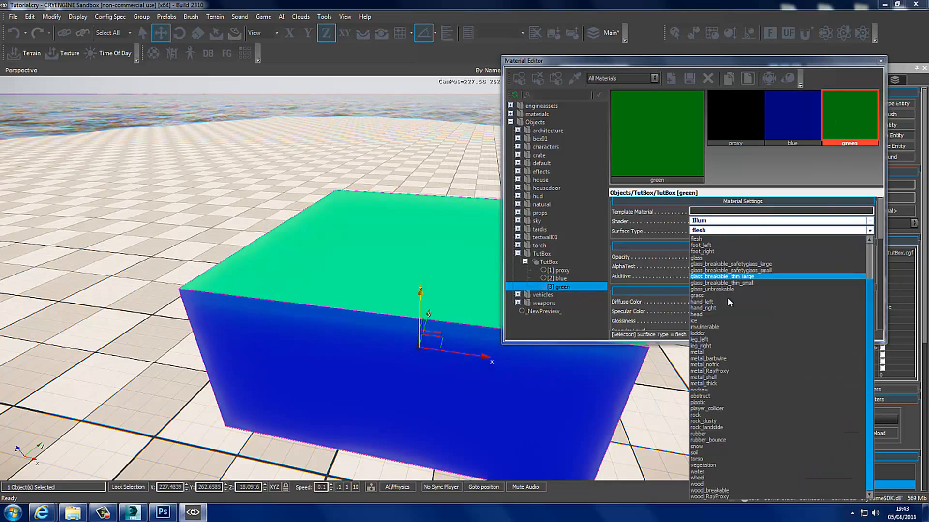
left_click(716, 483)
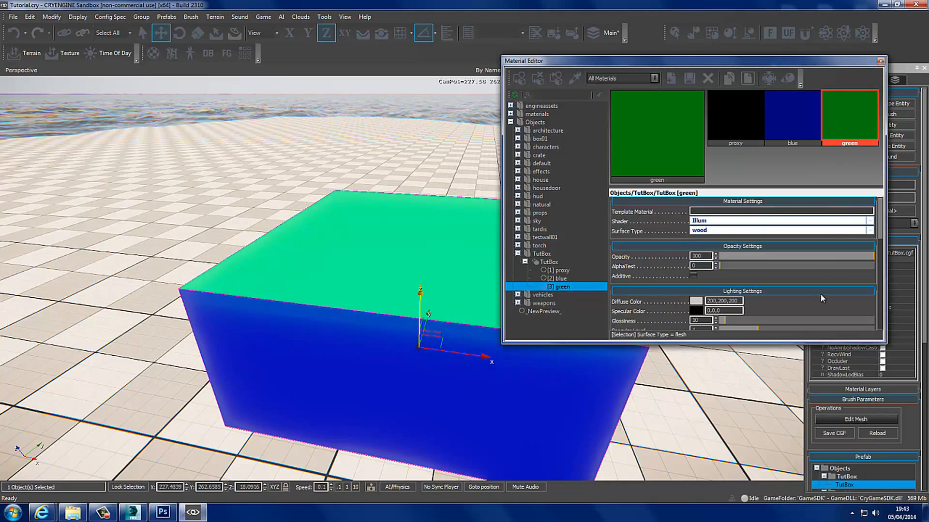
left_click(880, 61)
- Enter game mode, walk around and shoot the TutBox to test the wood surface, then exit game mode
key("ctrl+g")
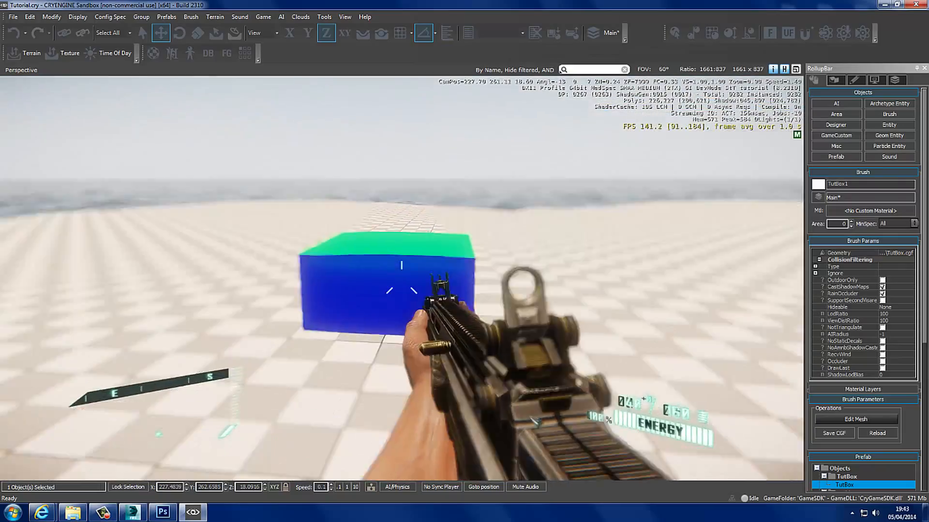
key("w")
right_click(535, 422)
left_click(536, 422)
left_click(550, 471)
key("s")
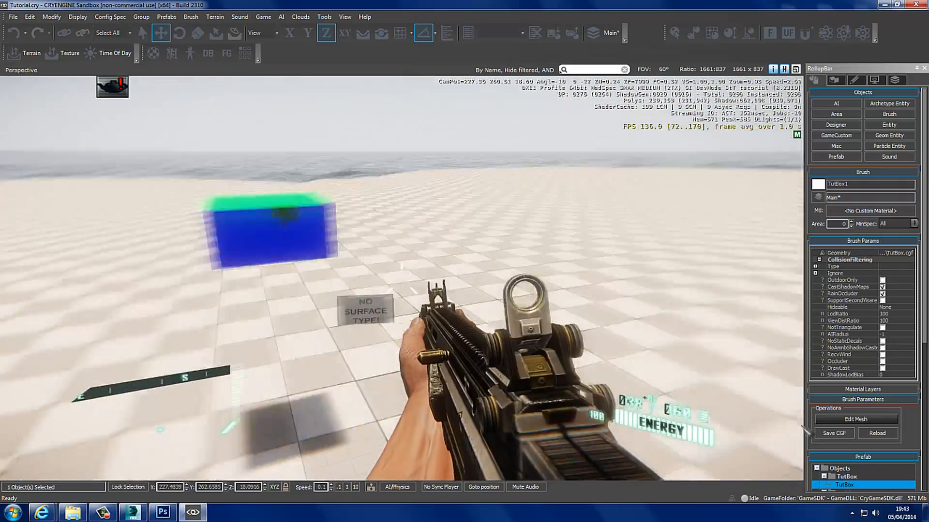
key("a")
key("s")
key("w")
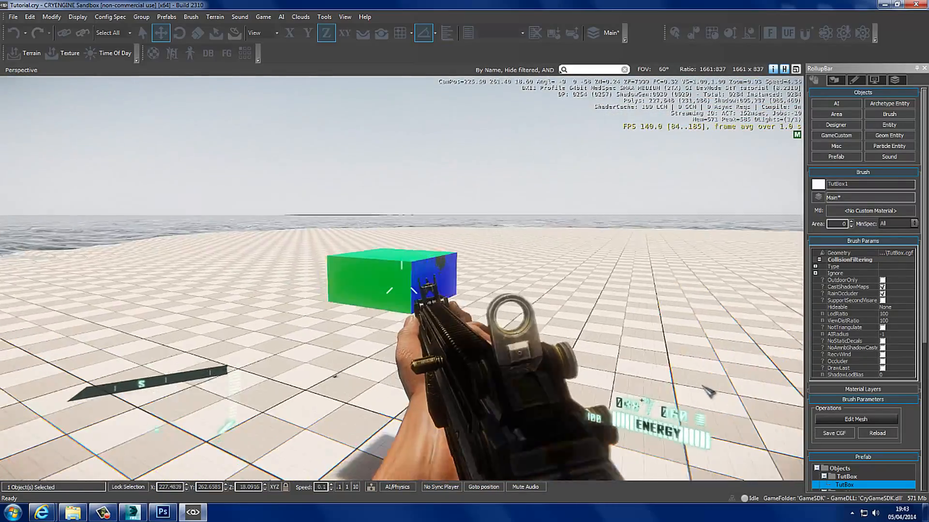
key("Escape")
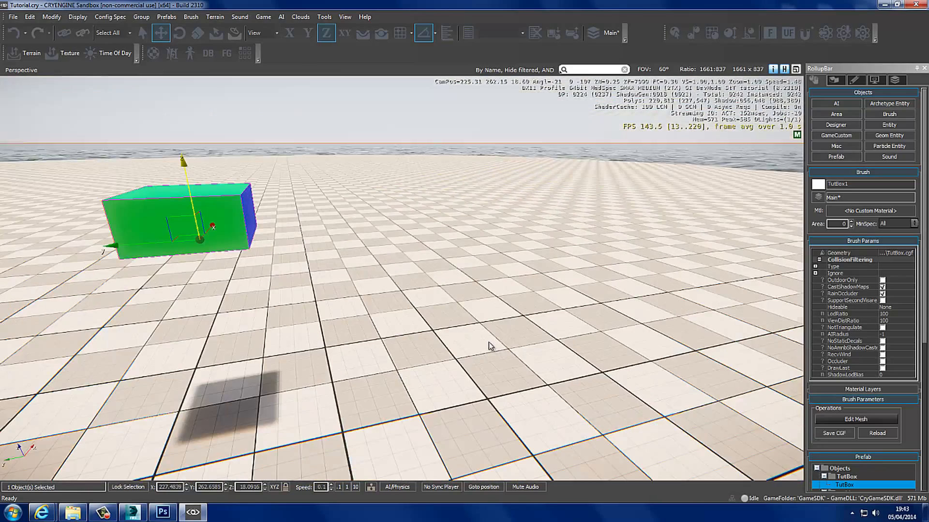
- Place the house brush from the Objects browser into the level next to the TutBox
key("s")
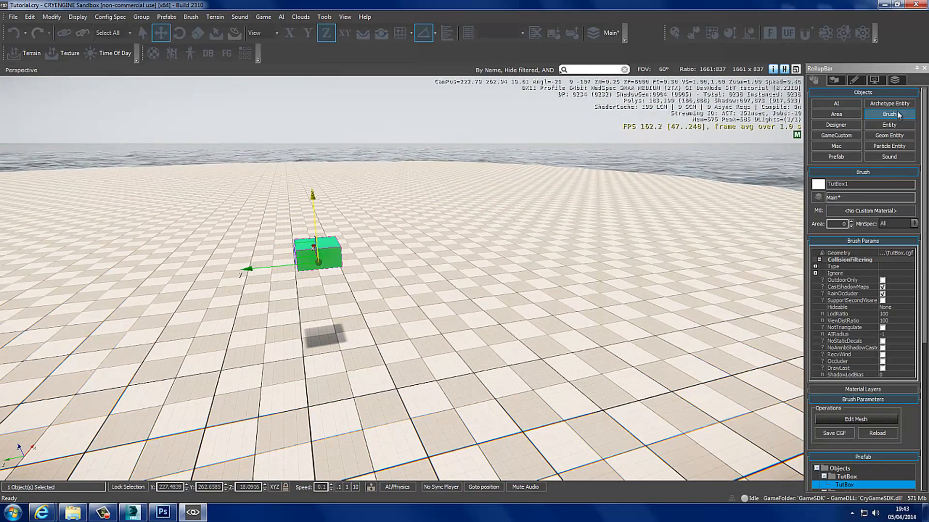
left_click(895, 112)
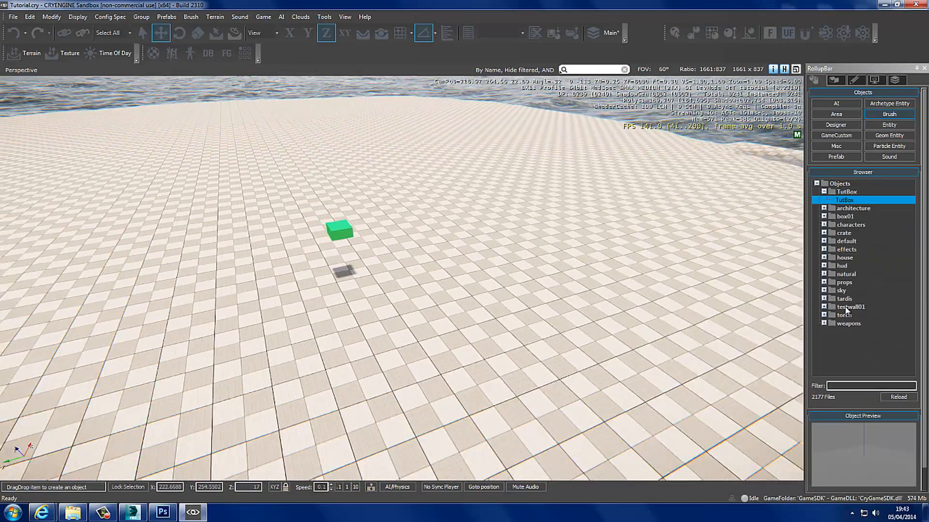
left_click(824, 259)
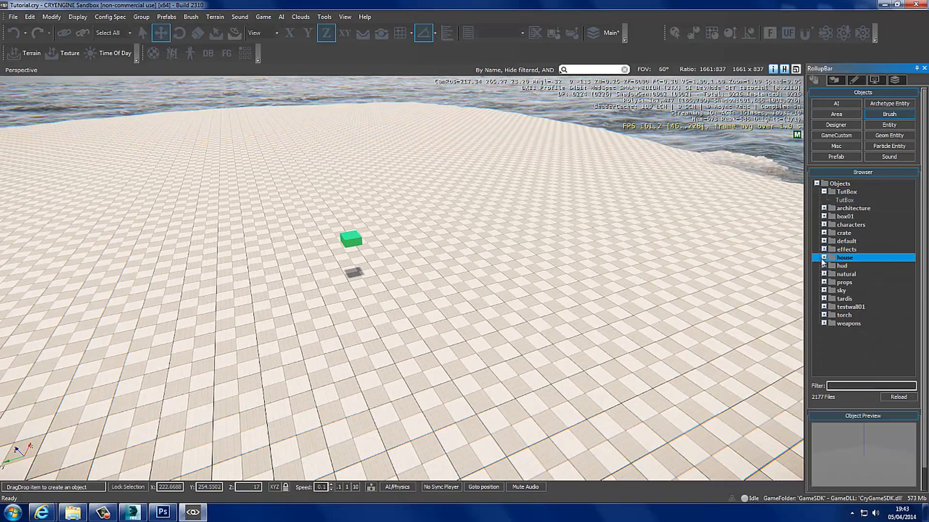
right_click_drag(752, 265, 769, 262)
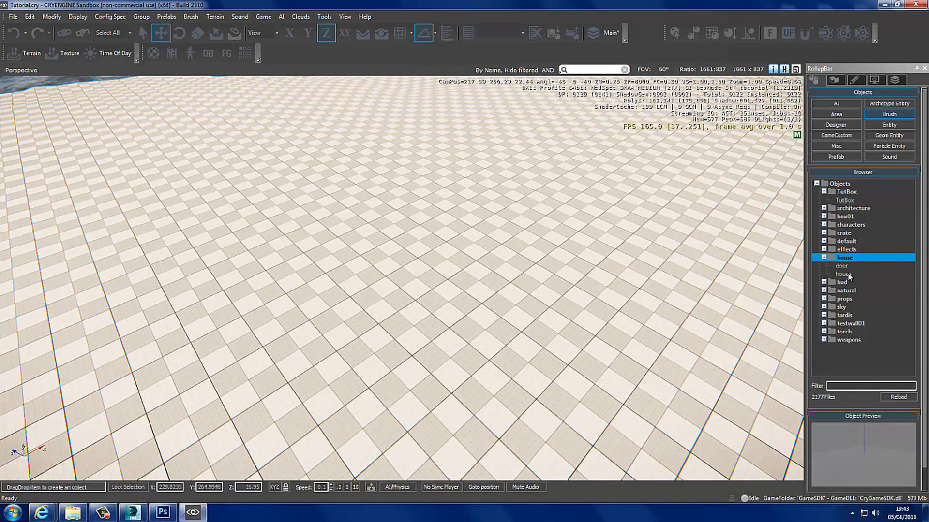
mouse_move(844, 274)
left_mouse_down()
mouse_move(494, 275)
mouse_move(406, 239)
left_mouse_up()
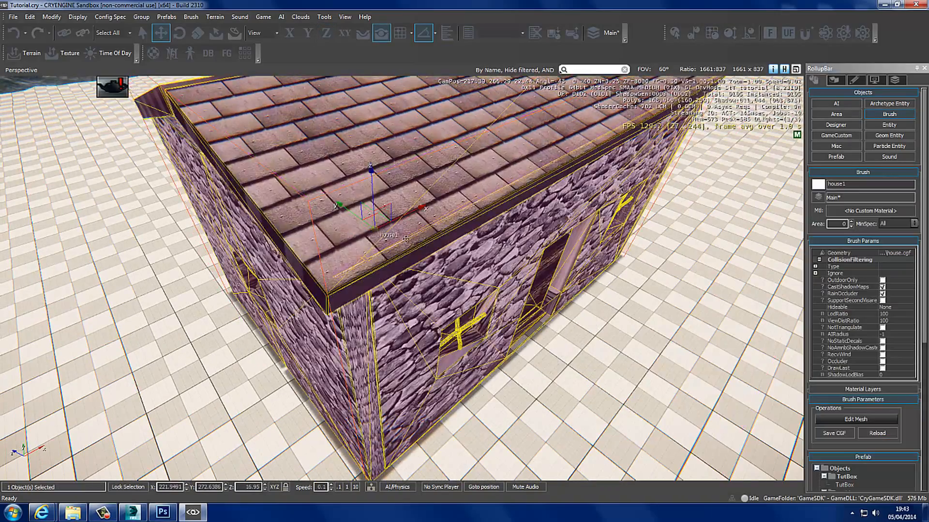
right_click_drag(406, 239, 477, 256)
- Enter game mode and walk through the house to check its collision
key("ctrl+g")
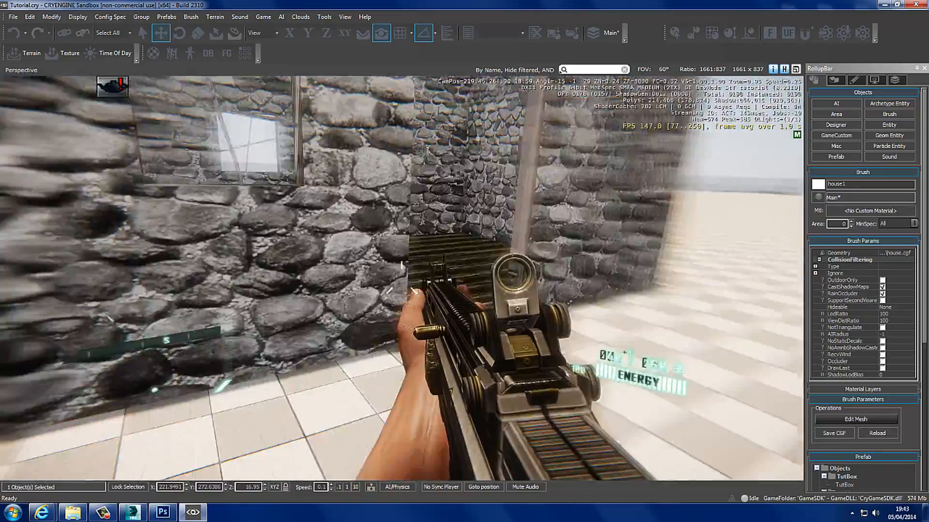
key("w")
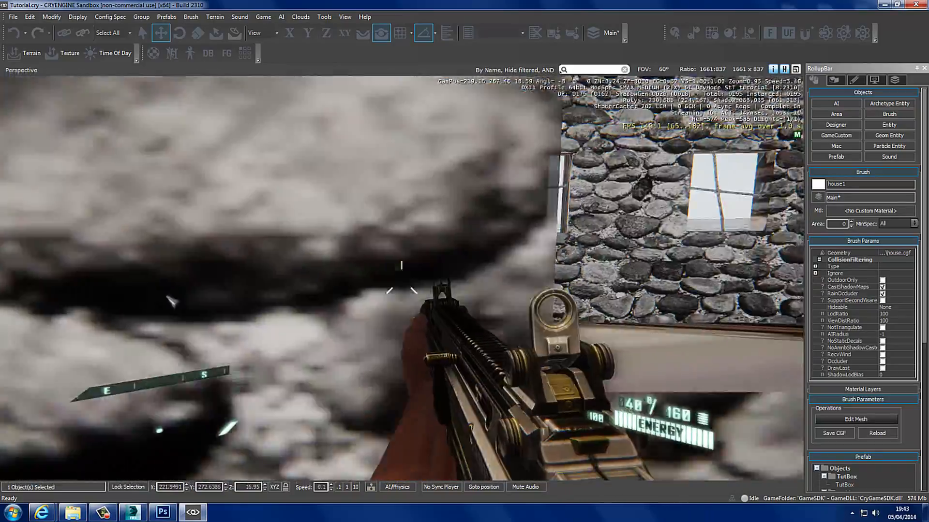
key("w")
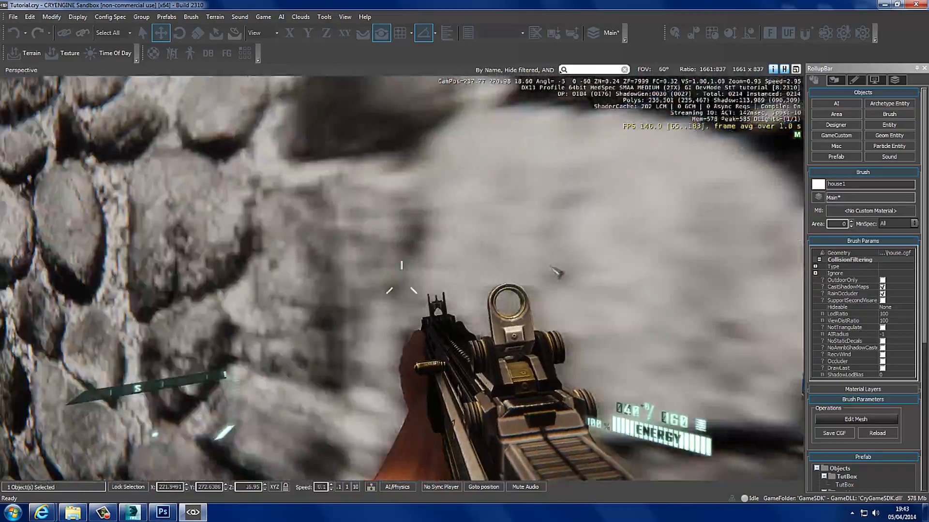
key("w")
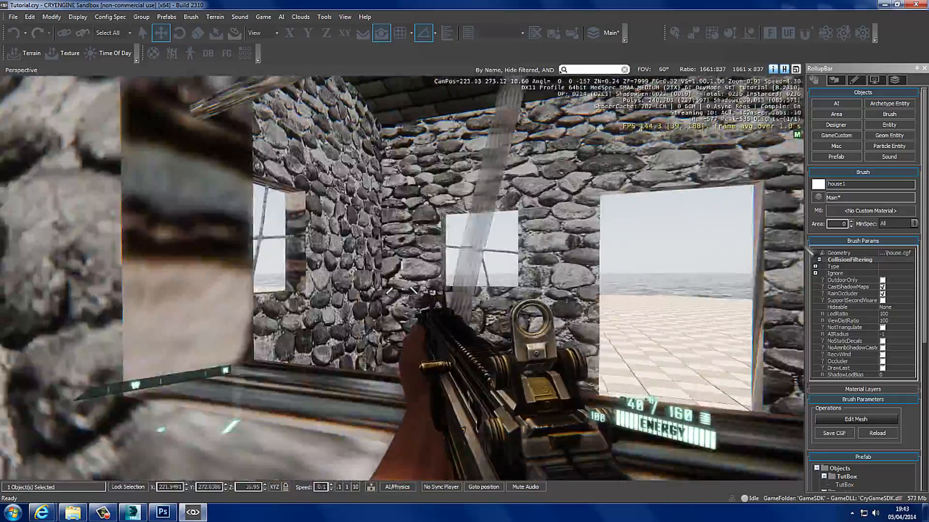
key("w")
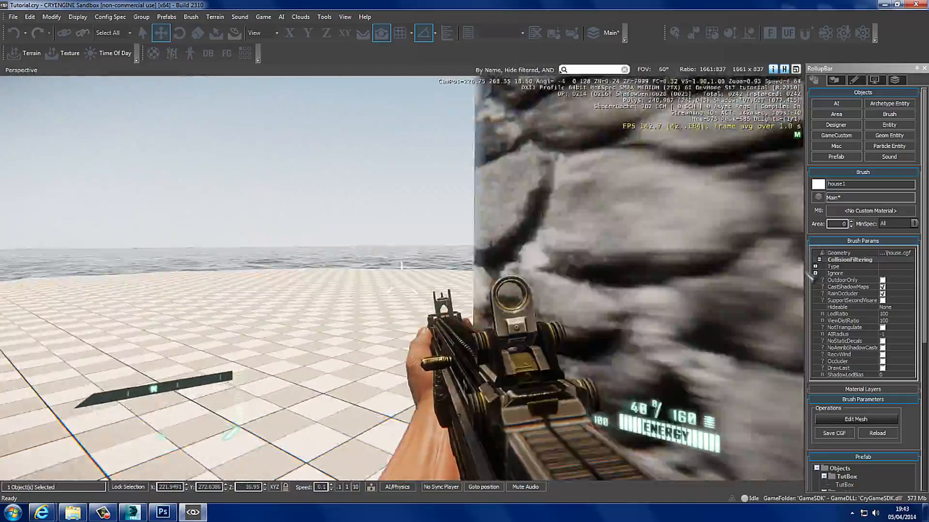
key("w")
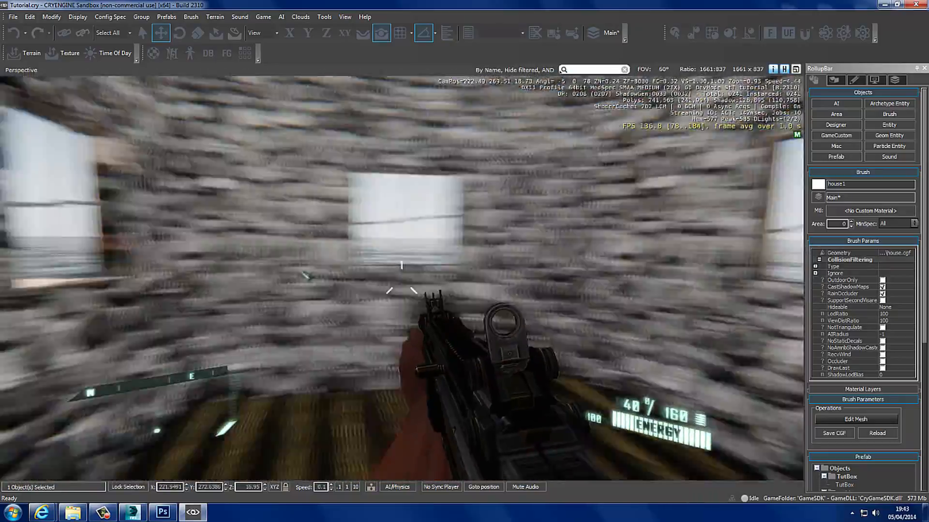
key("w")
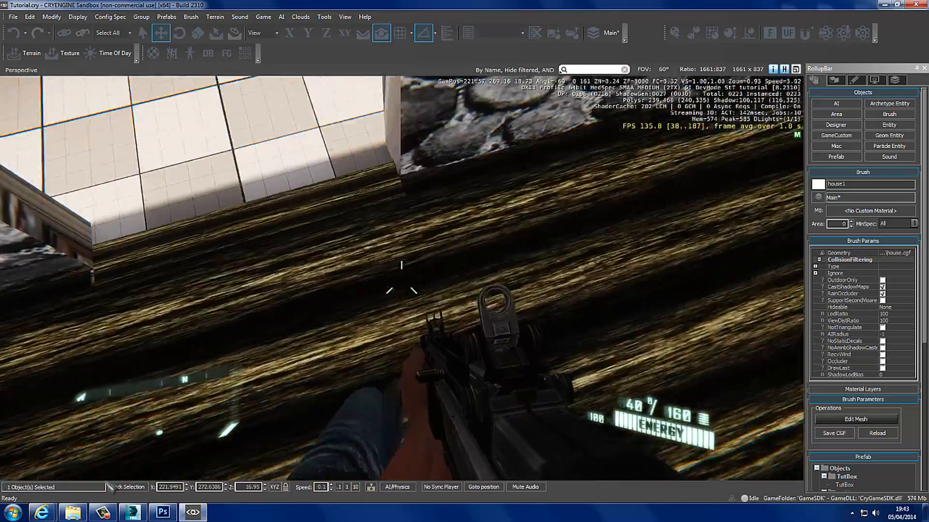
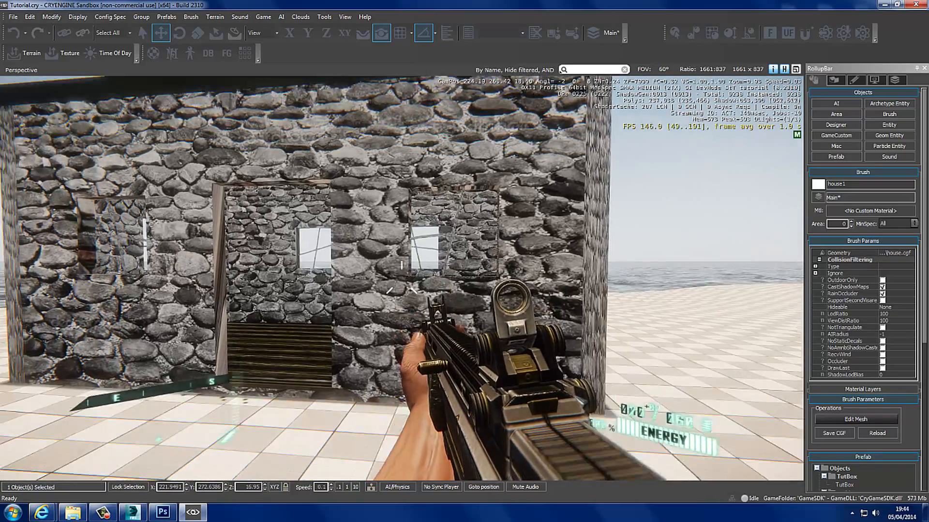
- Walk in and around the house in game mode to test its collision, then exit game mode
key("w")
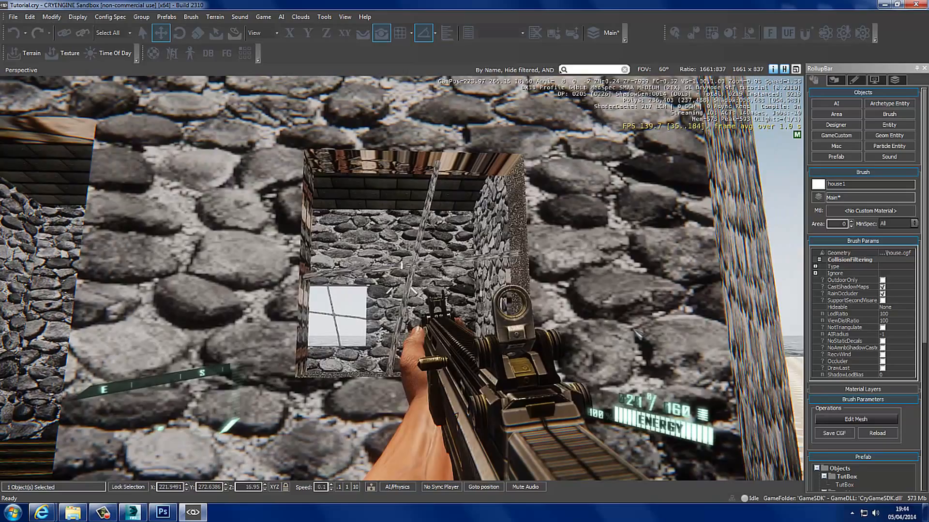
key("w")
right_click_drag(638, 334, 653, 280)
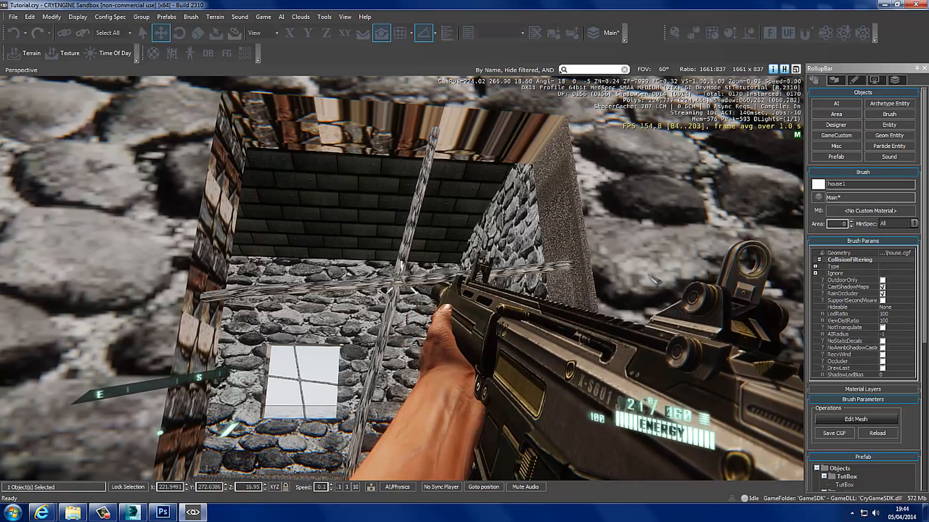
key("s")
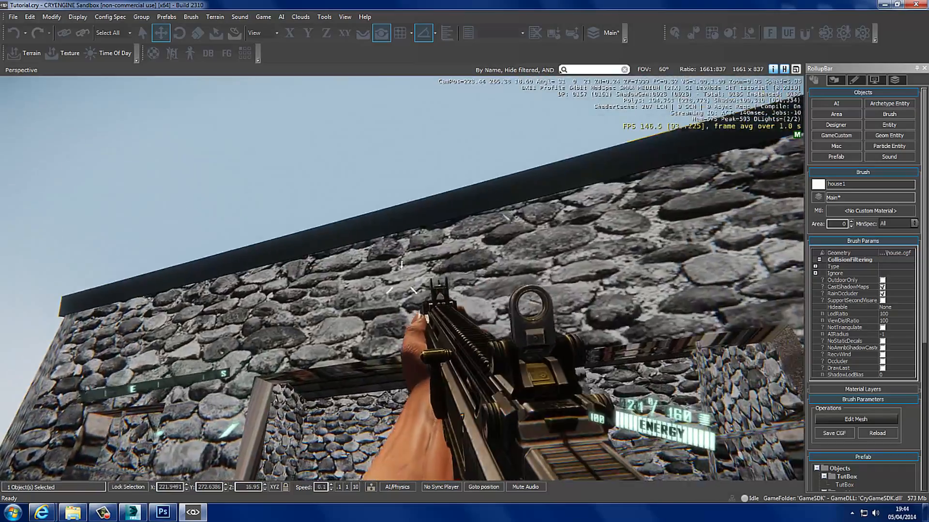
key("w")
key("s")
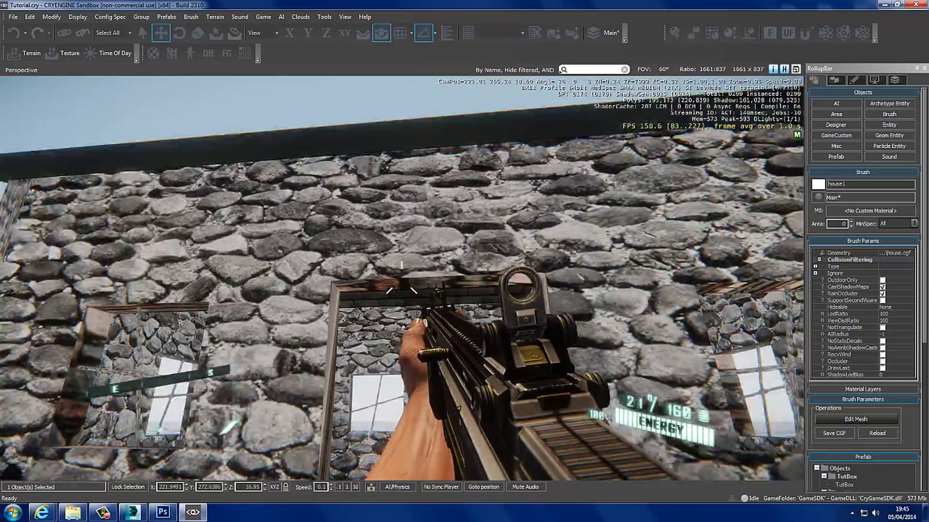
key("s")
key("w")
key("d")
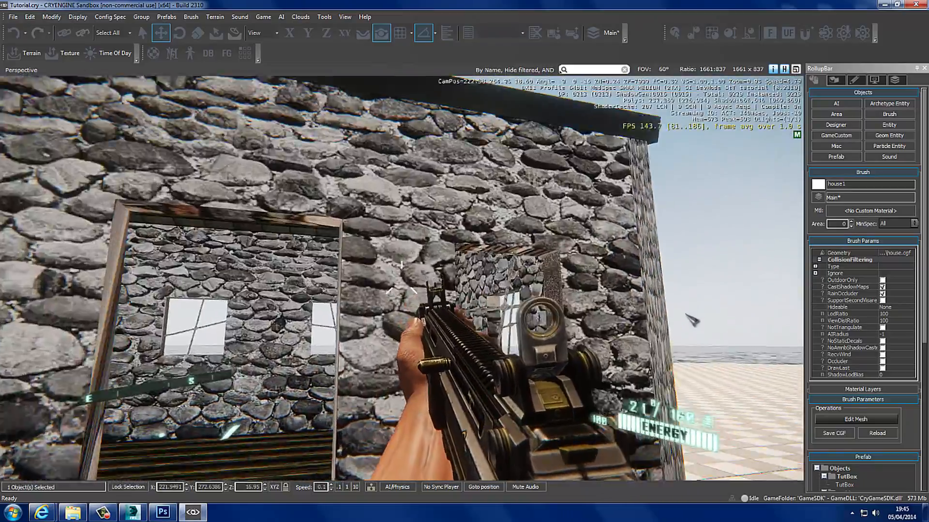
key("w")
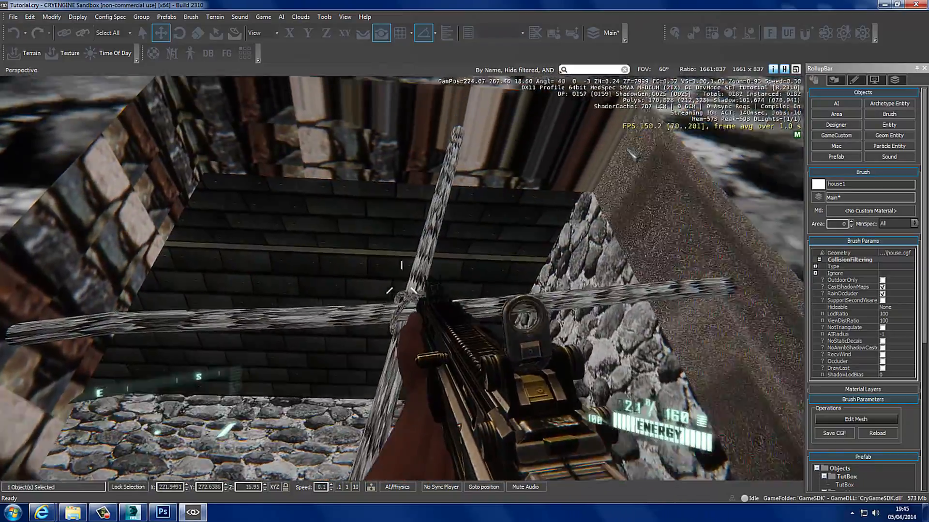
key("s")
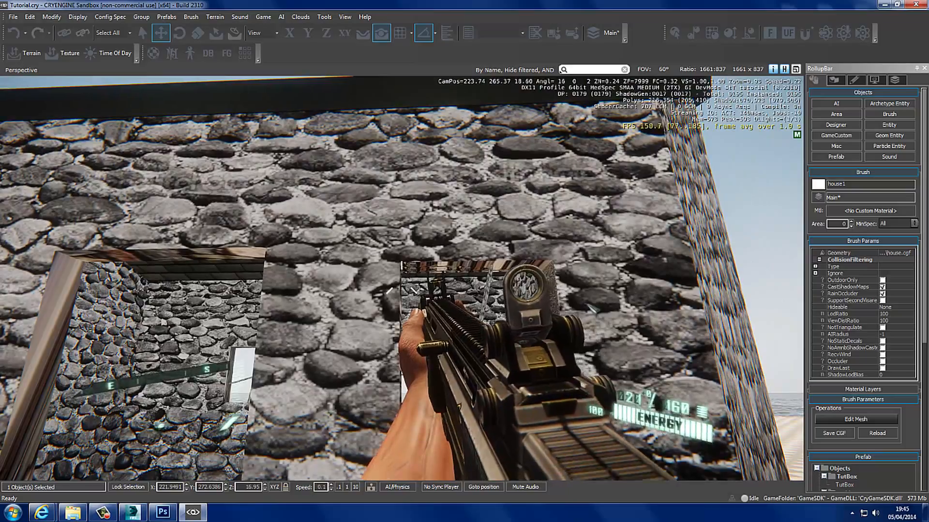
key("s")
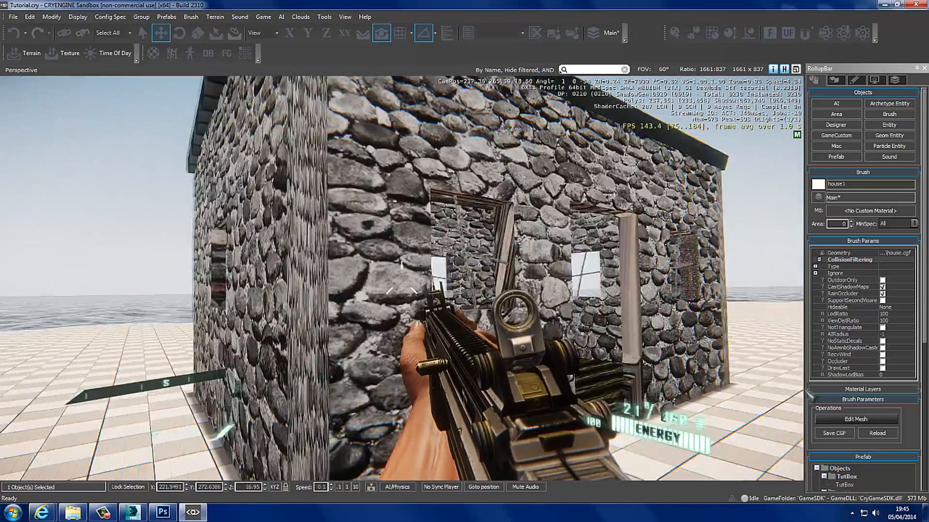
key("s")
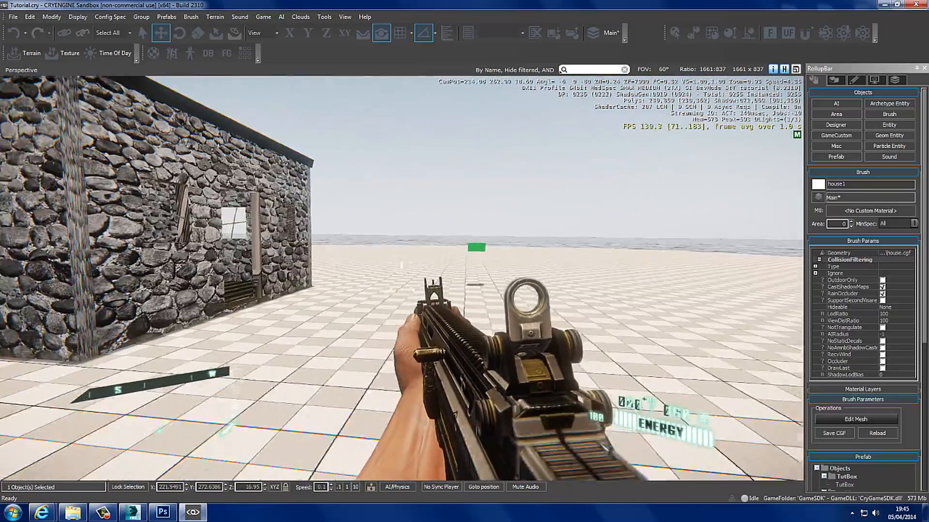
key("Escape")
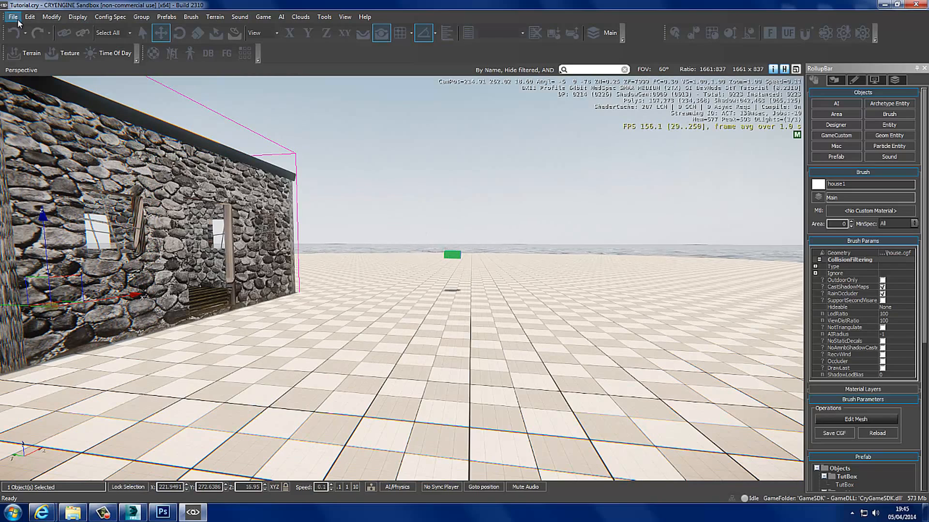
- Open the Singleplayer Island level and close the error report
left_click(28, 38)
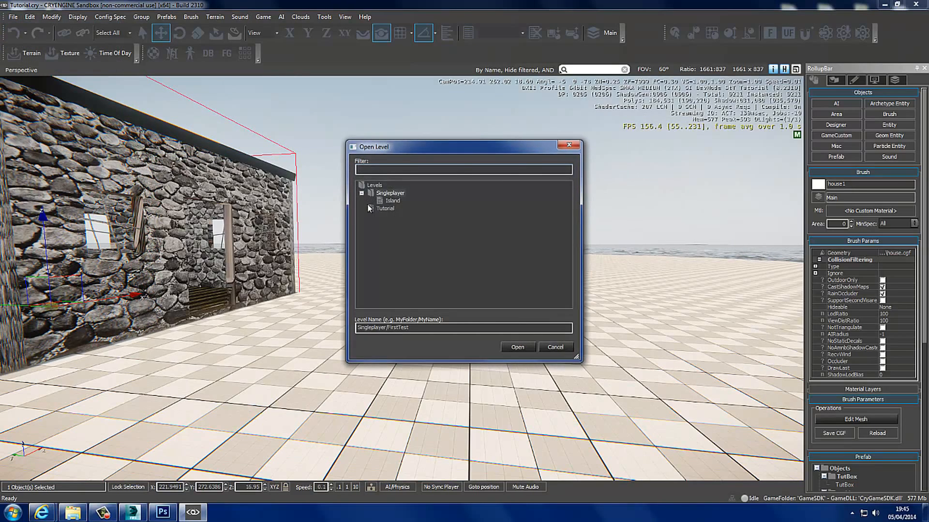
double_click(383, 200)
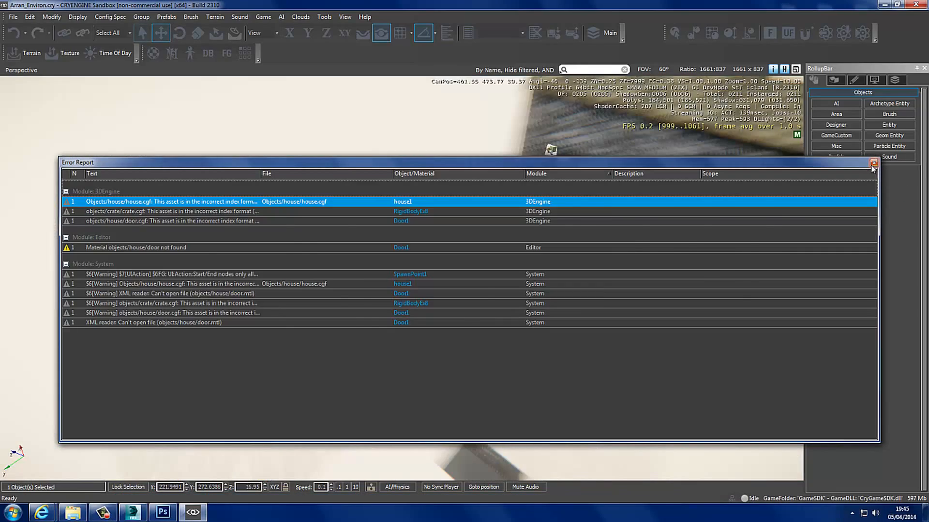
left_click(872, 165)
right_click_drag(527, 249, 559, 237)
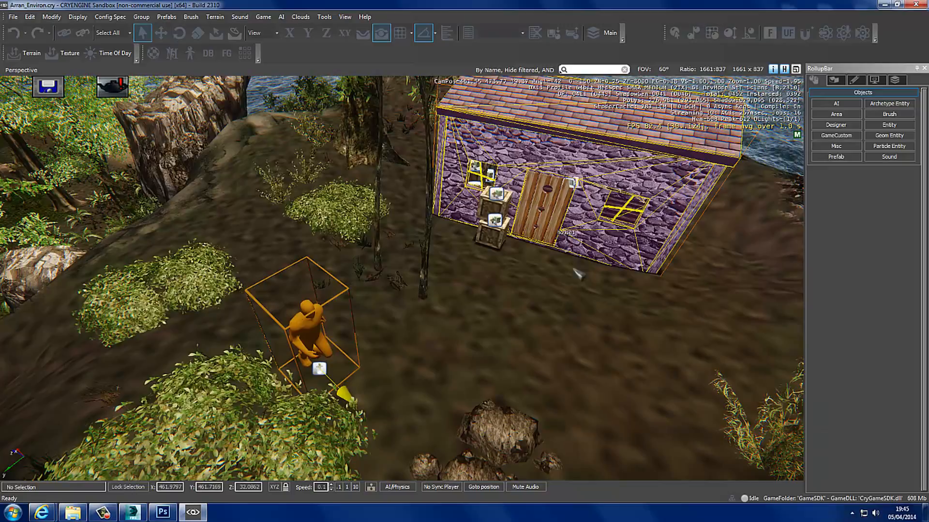
- Enter game mode in the Island level, open the house door and walk inside to check it
key("ctrl+g")
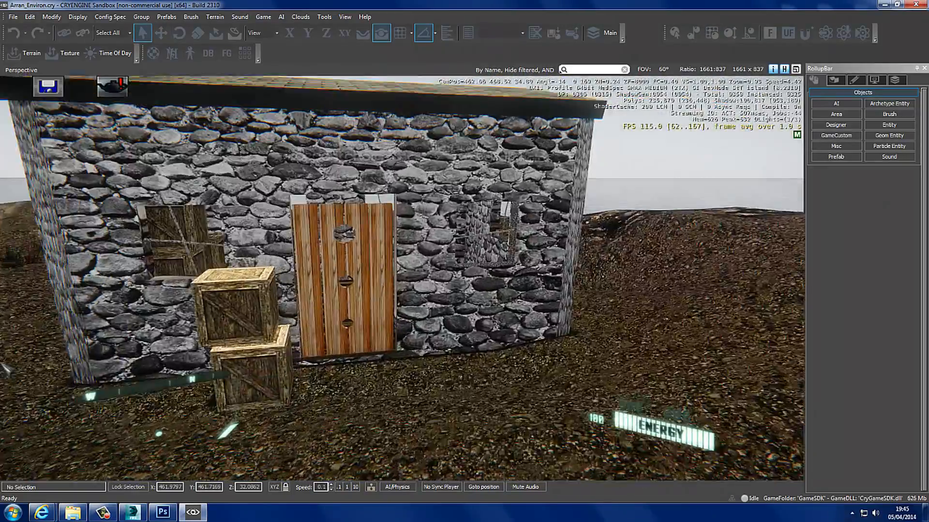
key("w")
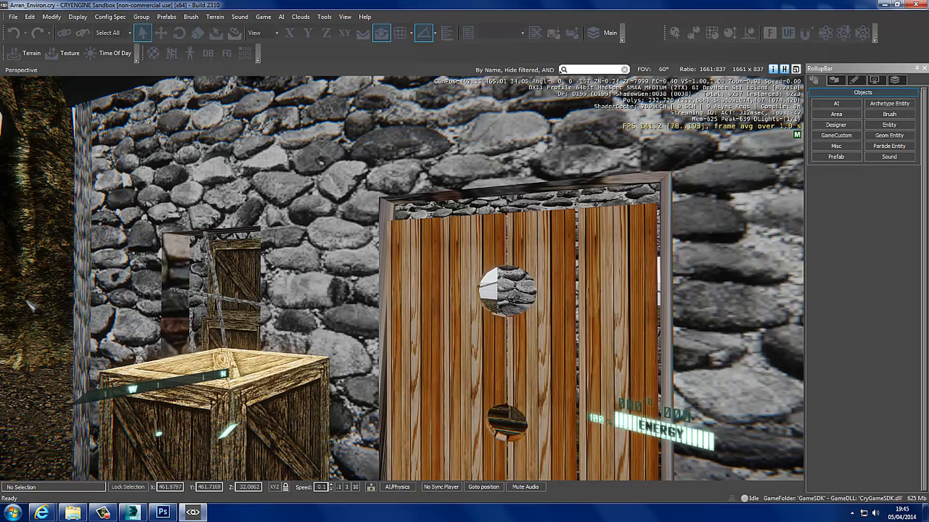
key("w")
key("a")
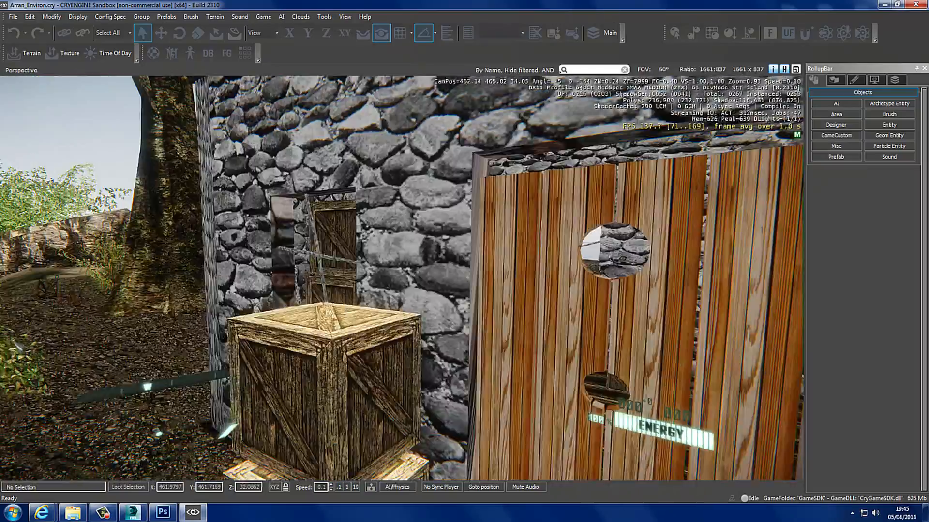
key("d")
key("w")
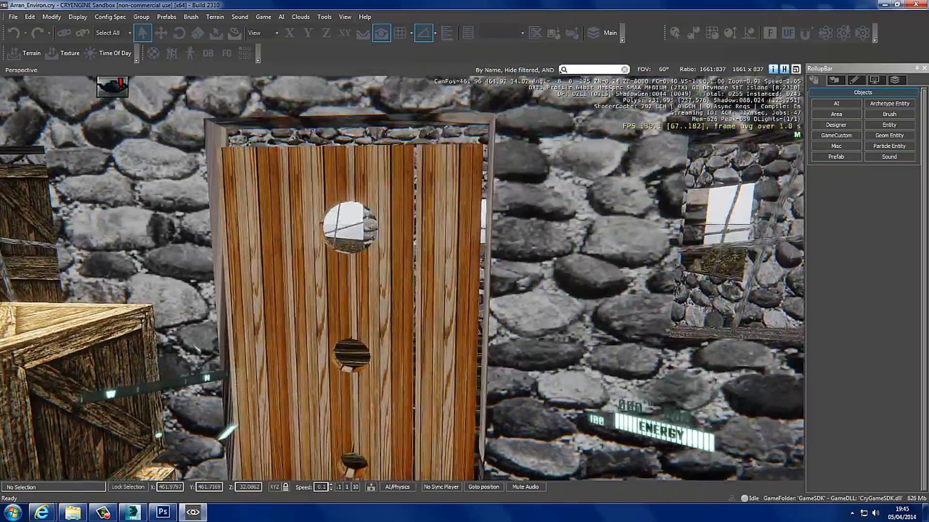
key("f")
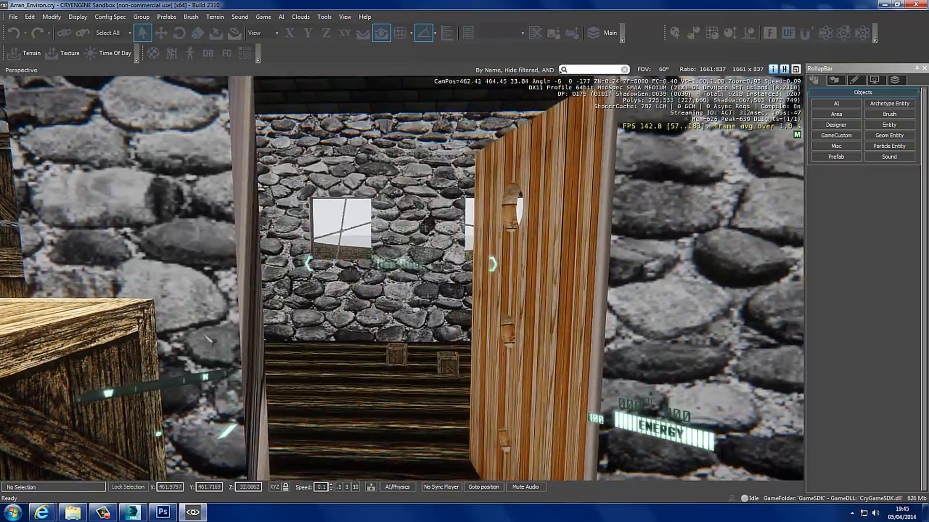
key("w")
key("s")
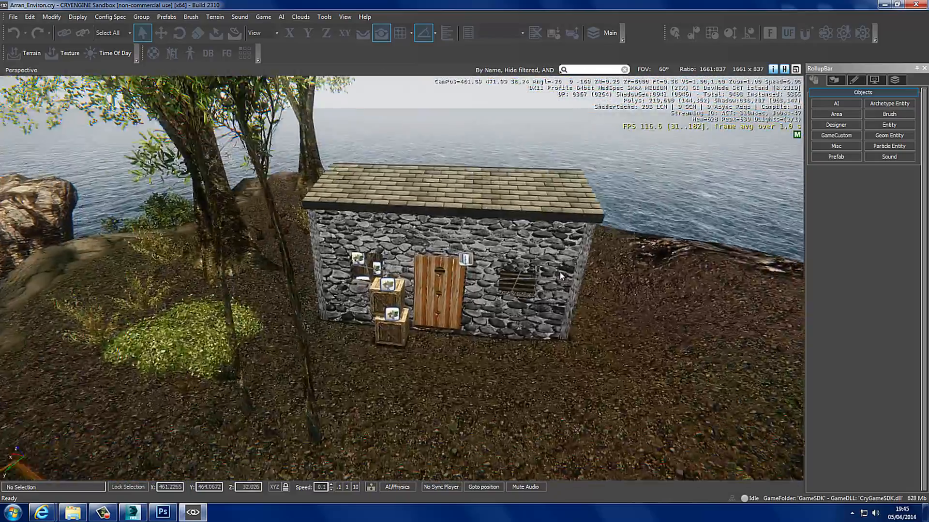
key("w")
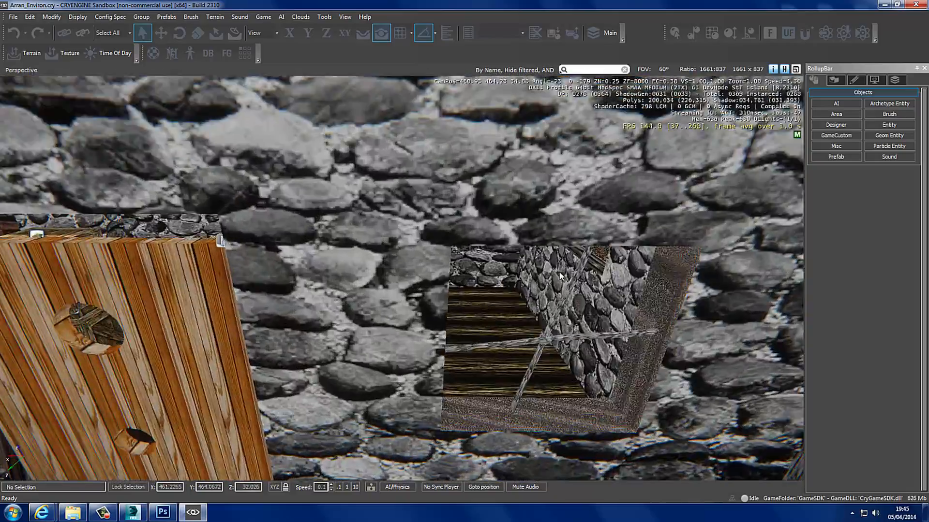
- Inspect the house's window and walls with the editor camera
key("d")
right_click_drag(559, 272, 560, 273)
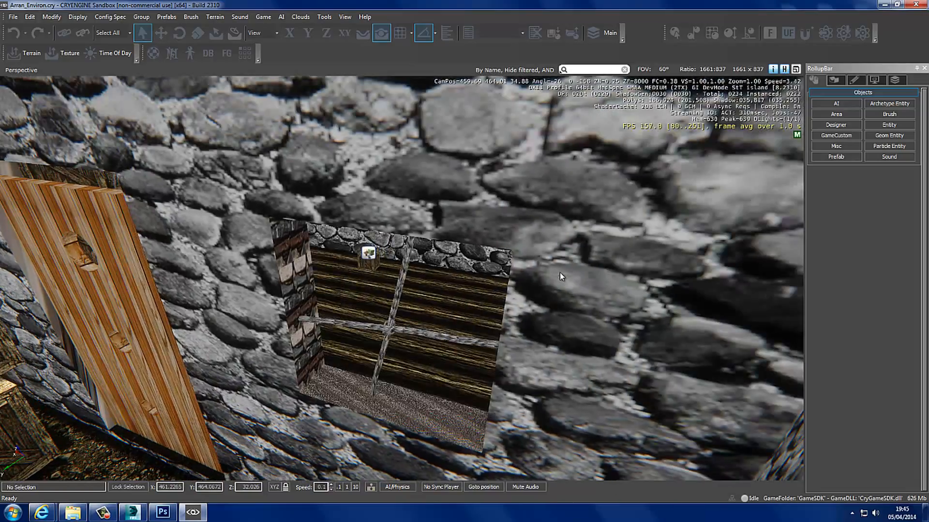
right_click_drag(417, 318, 418, 318)
scroll(418, 317, "down", 3)
scroll(418, 318, "down", 5)
key("w")
key("a")
key("w")
key("a")
key("a")
key("w")
key("w")
key("s")
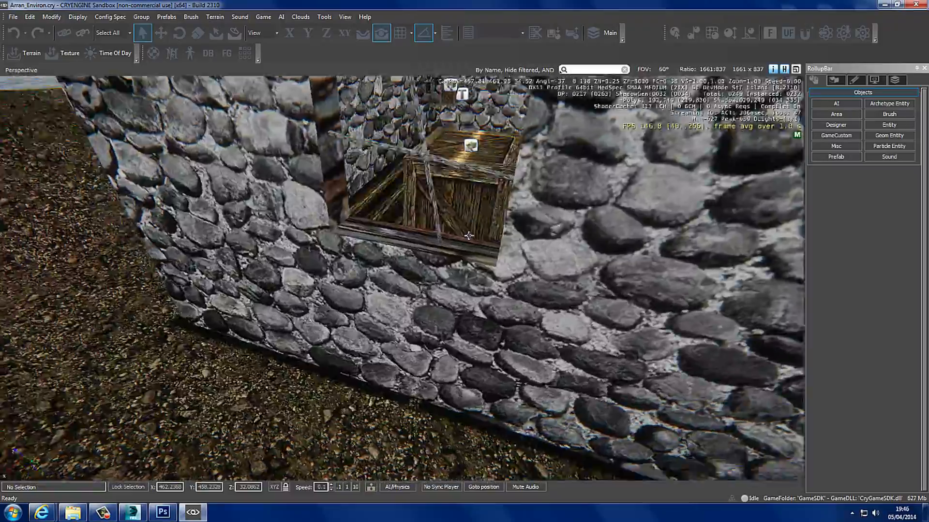
key("a")
right_click_drag(468, 235, 457, 239)
key("a")
key("s")
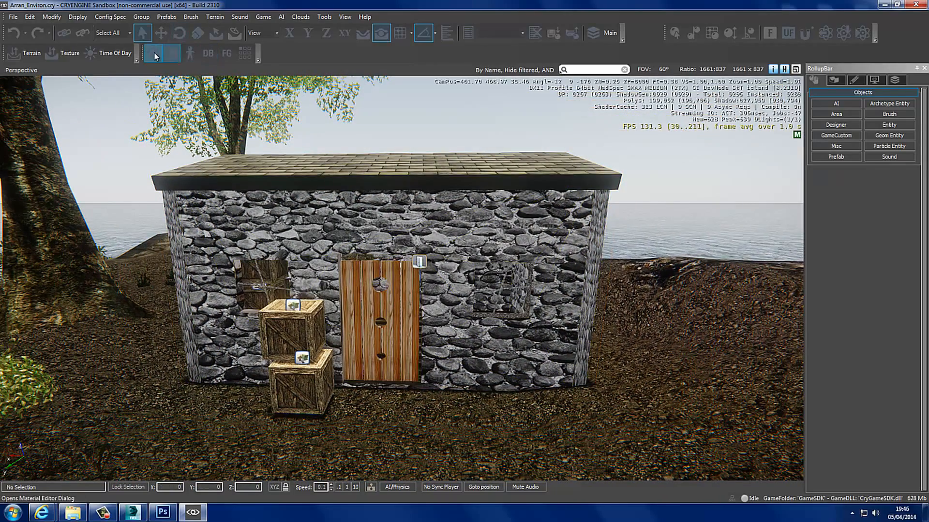
- Set the TutBox proxy sub-material's shader to NoDraw in the Material Editor, then close the editor
left_click(154, 56)
left_click(514, 122)
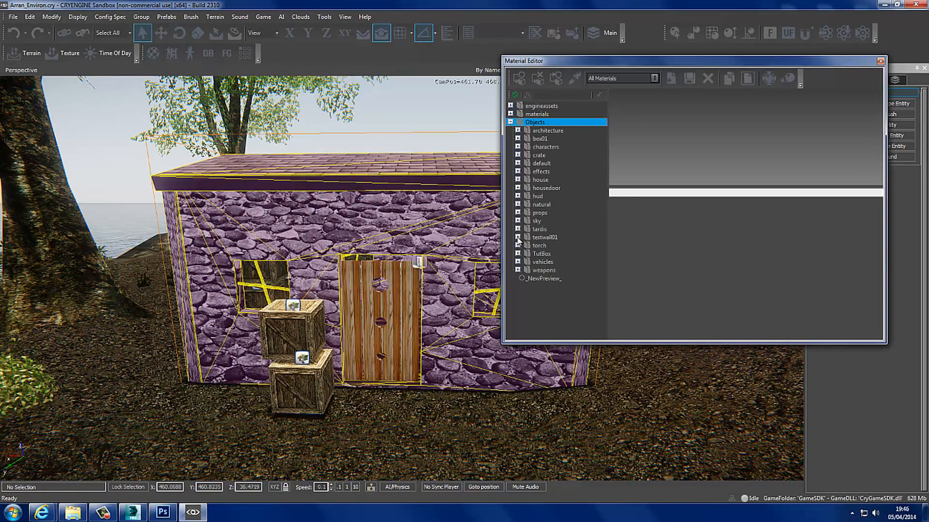
left_click(542, 262)
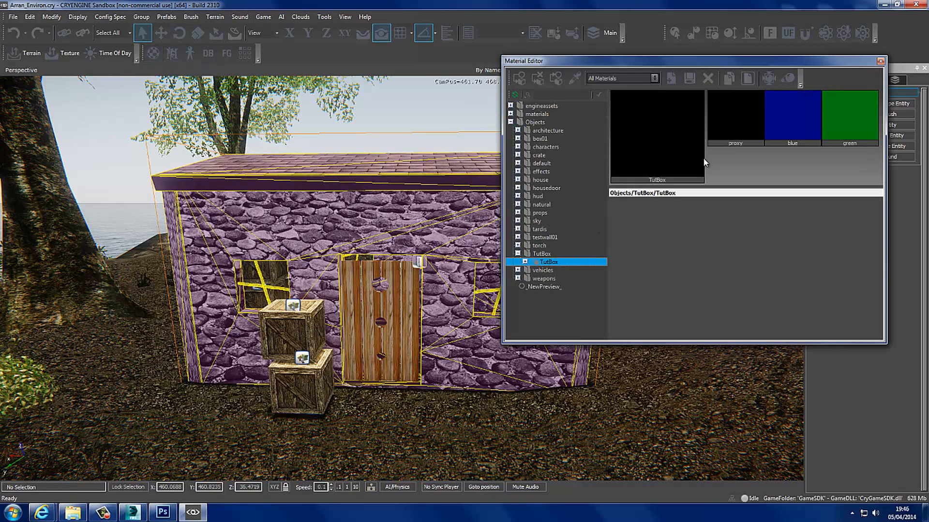
left_click(736, 119)
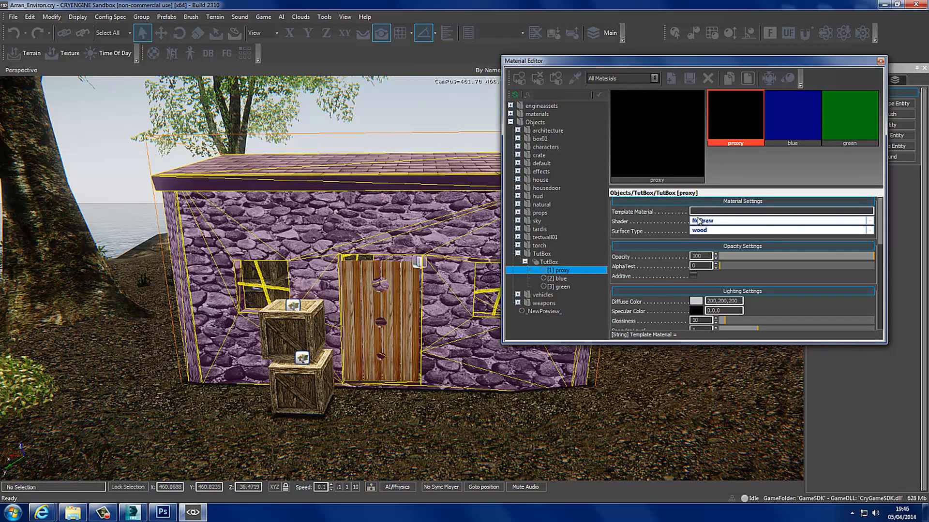
left_click(699, 221)
left_click(739, 166)
left_click(710, 231)
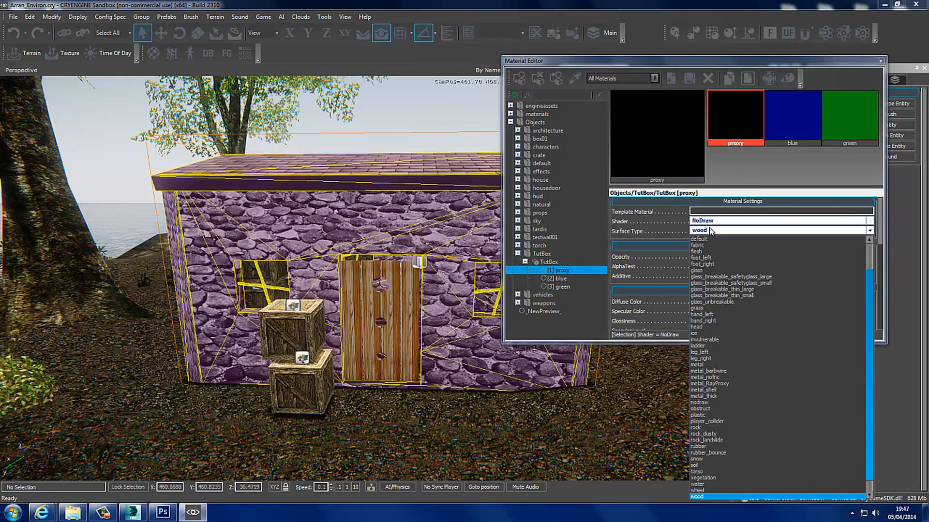
left_click(880, 62)
- Fly the editor camera around the area near the house
key("s")
right_click_drag(571, 256, 545, 289)
key("w")
key("s")
key("a")
key("s")
key("w")
key("w")
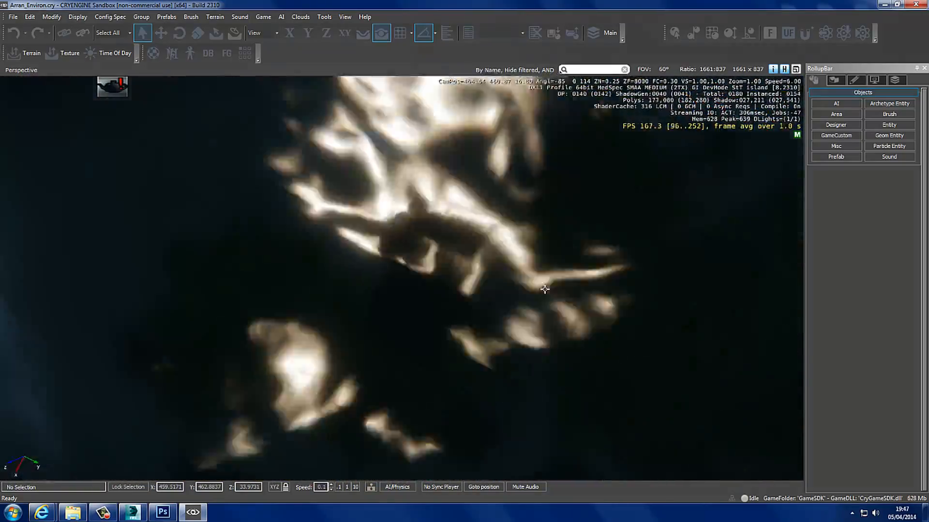